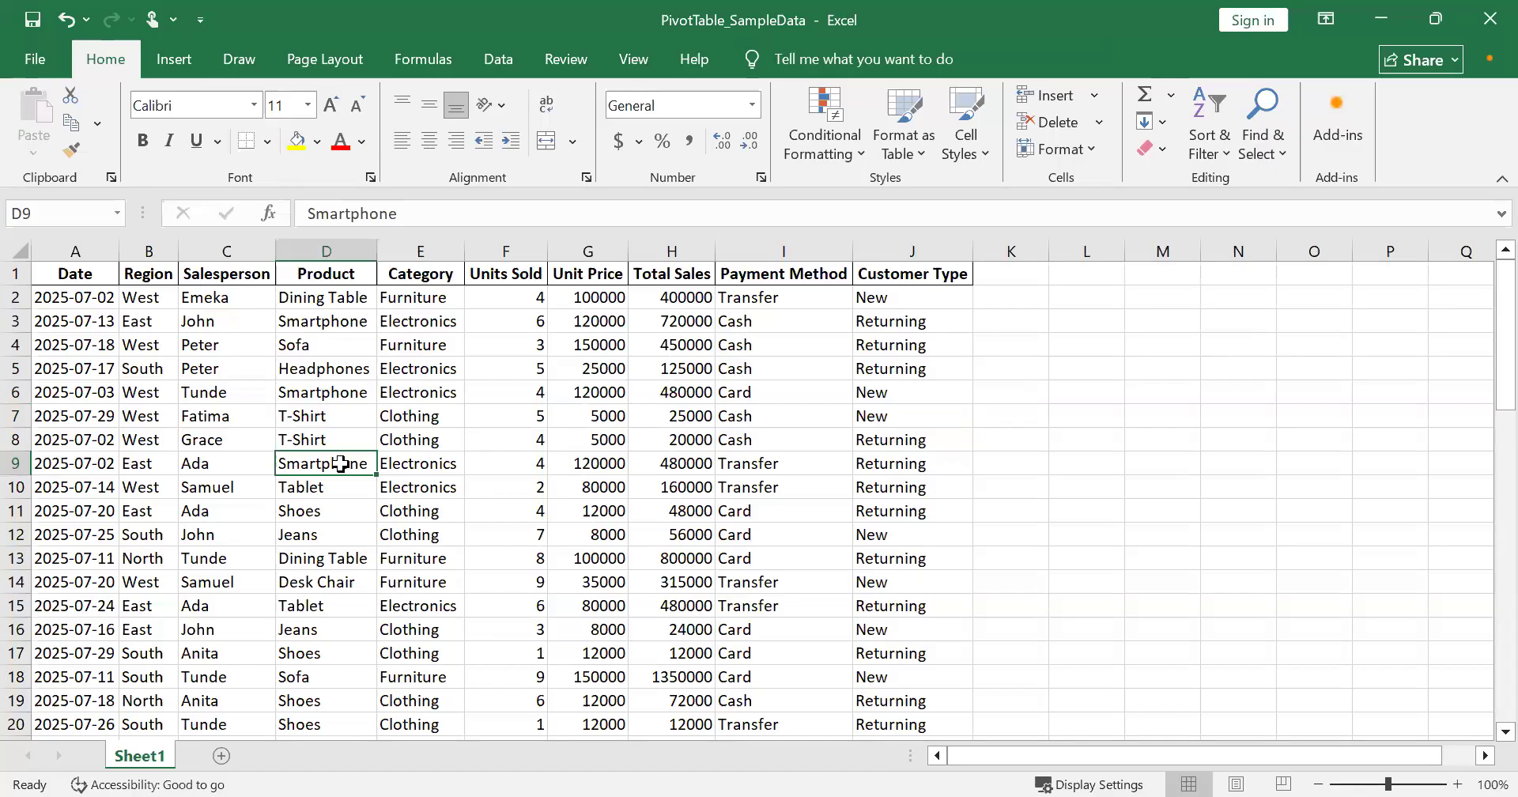
Review the dataset's column headers in row 1 from Date through Total Sales.
click(88, 270)
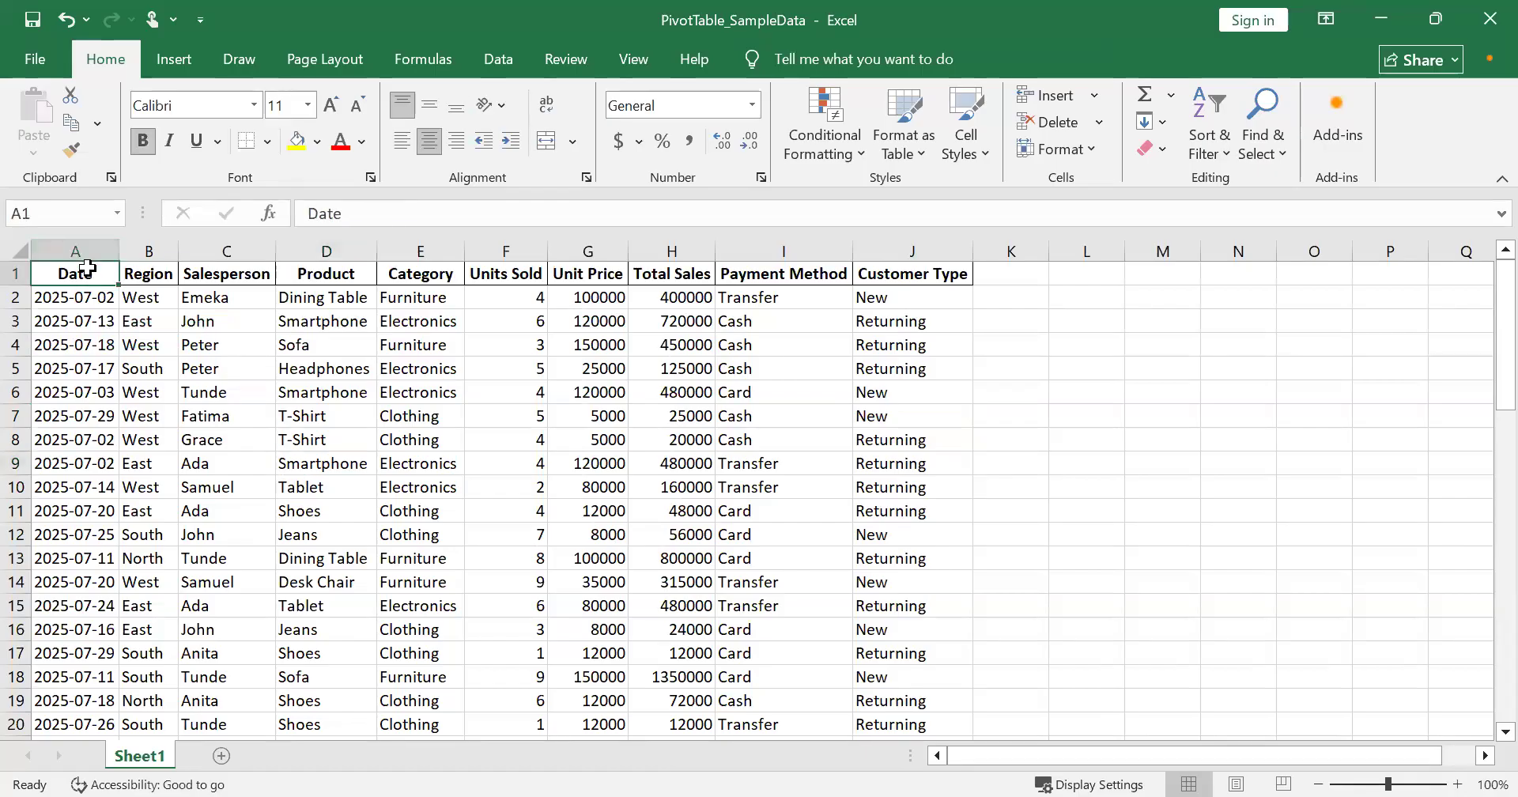
key(Right)
key(Right)
key(Right)
key(Right)
key(Right)
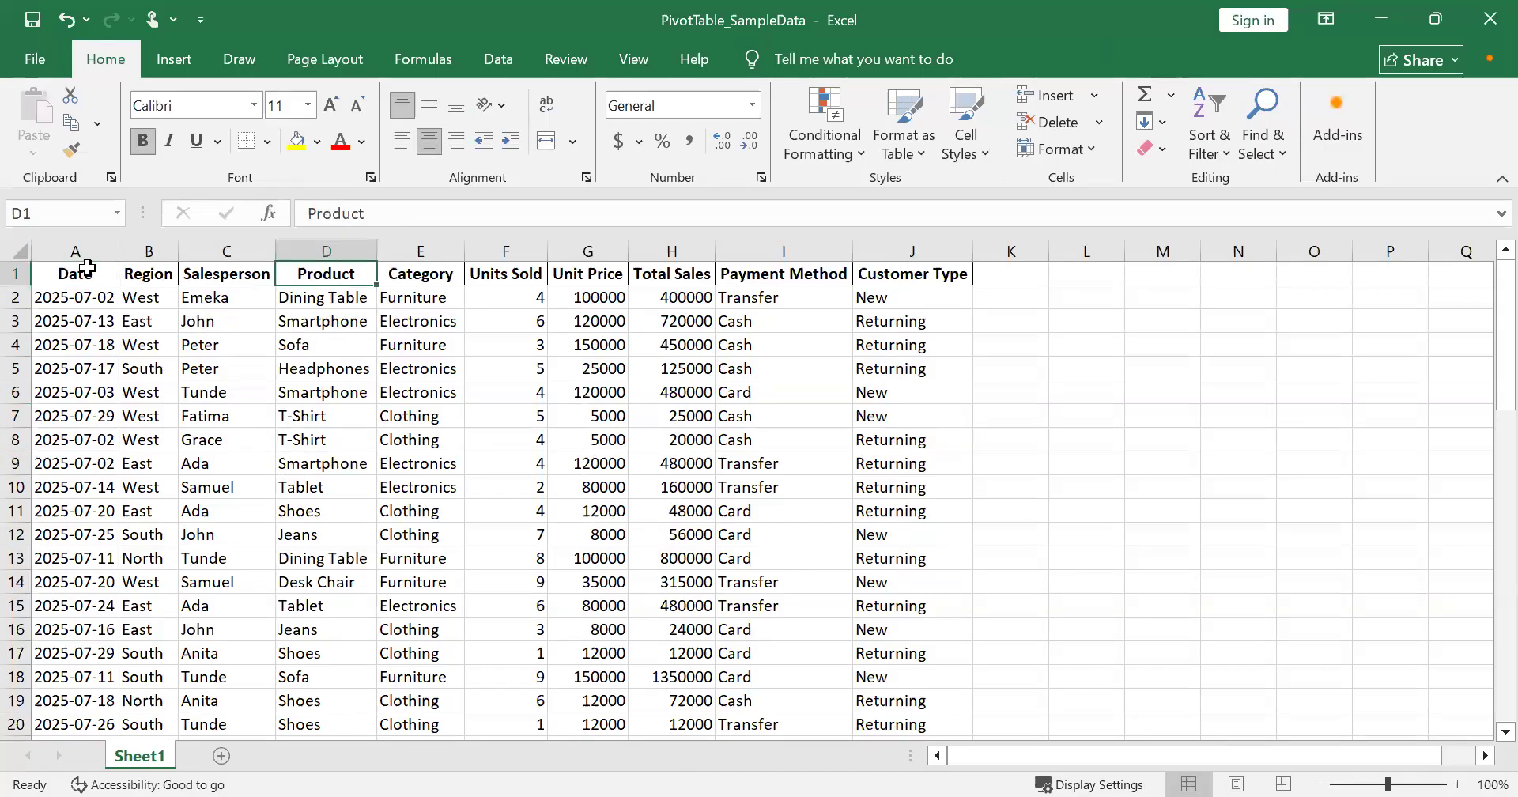
key(Right)
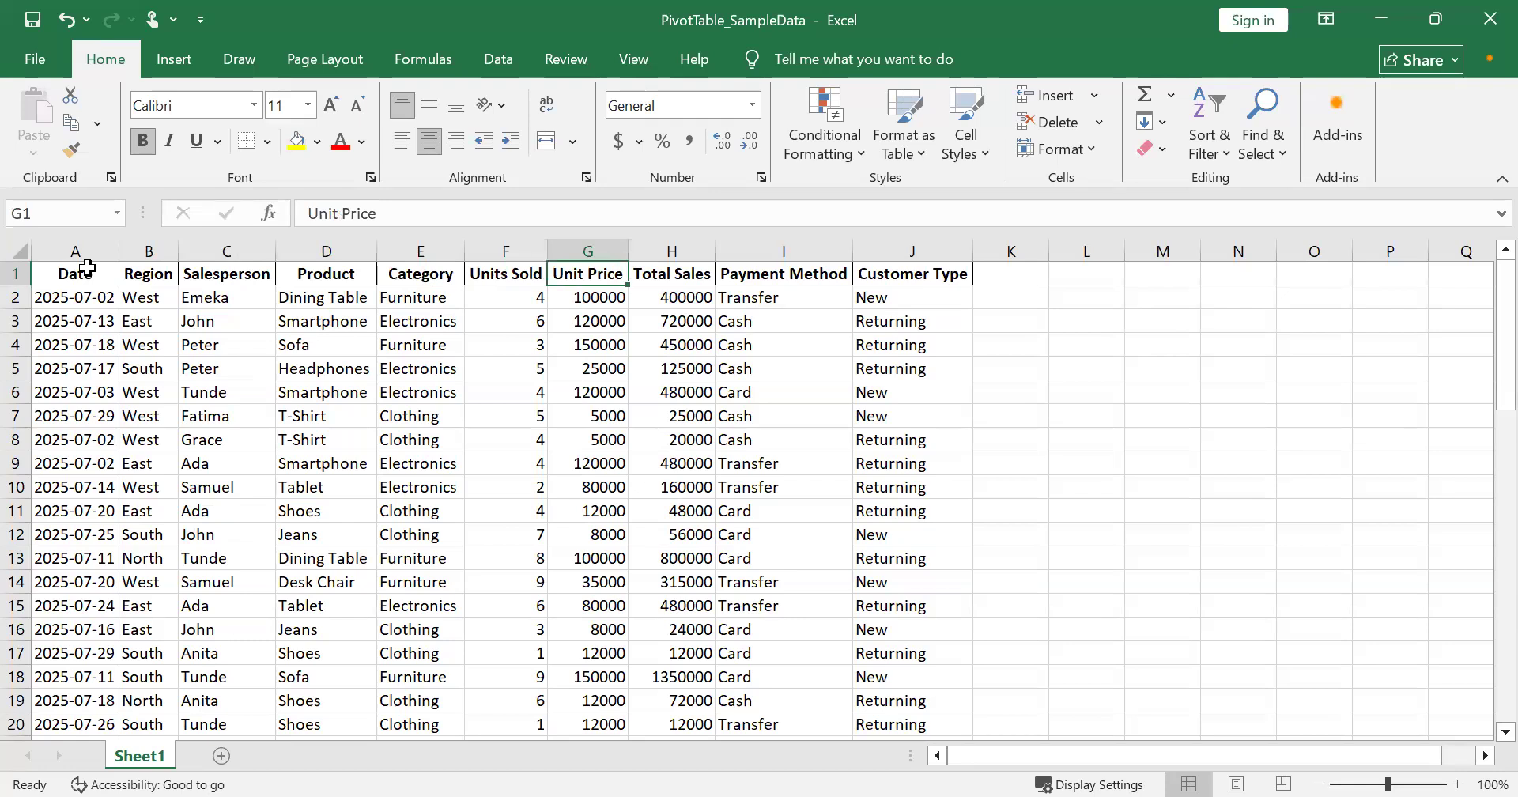
key(Right)
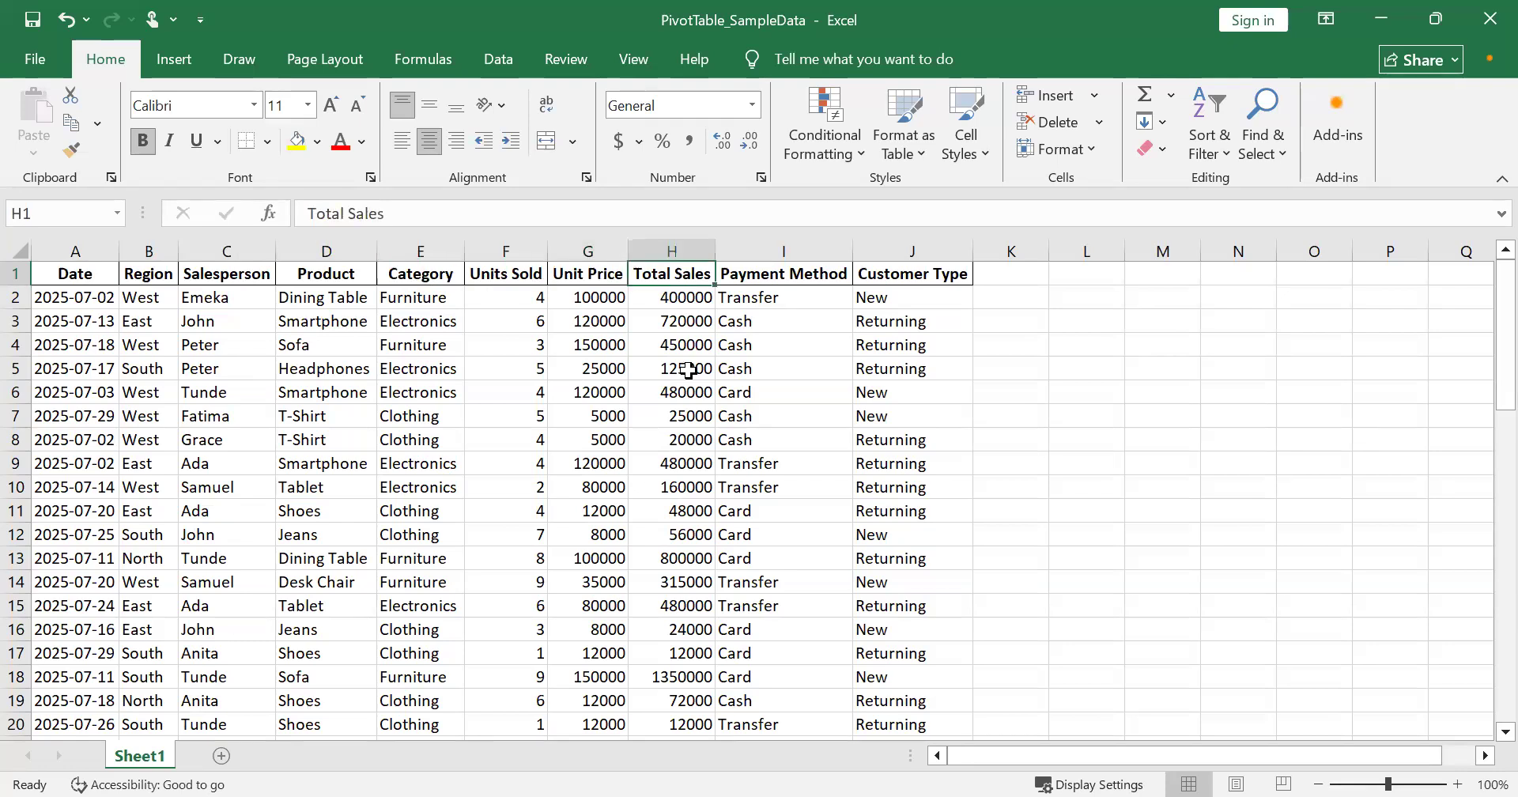
key(alt+Tab)
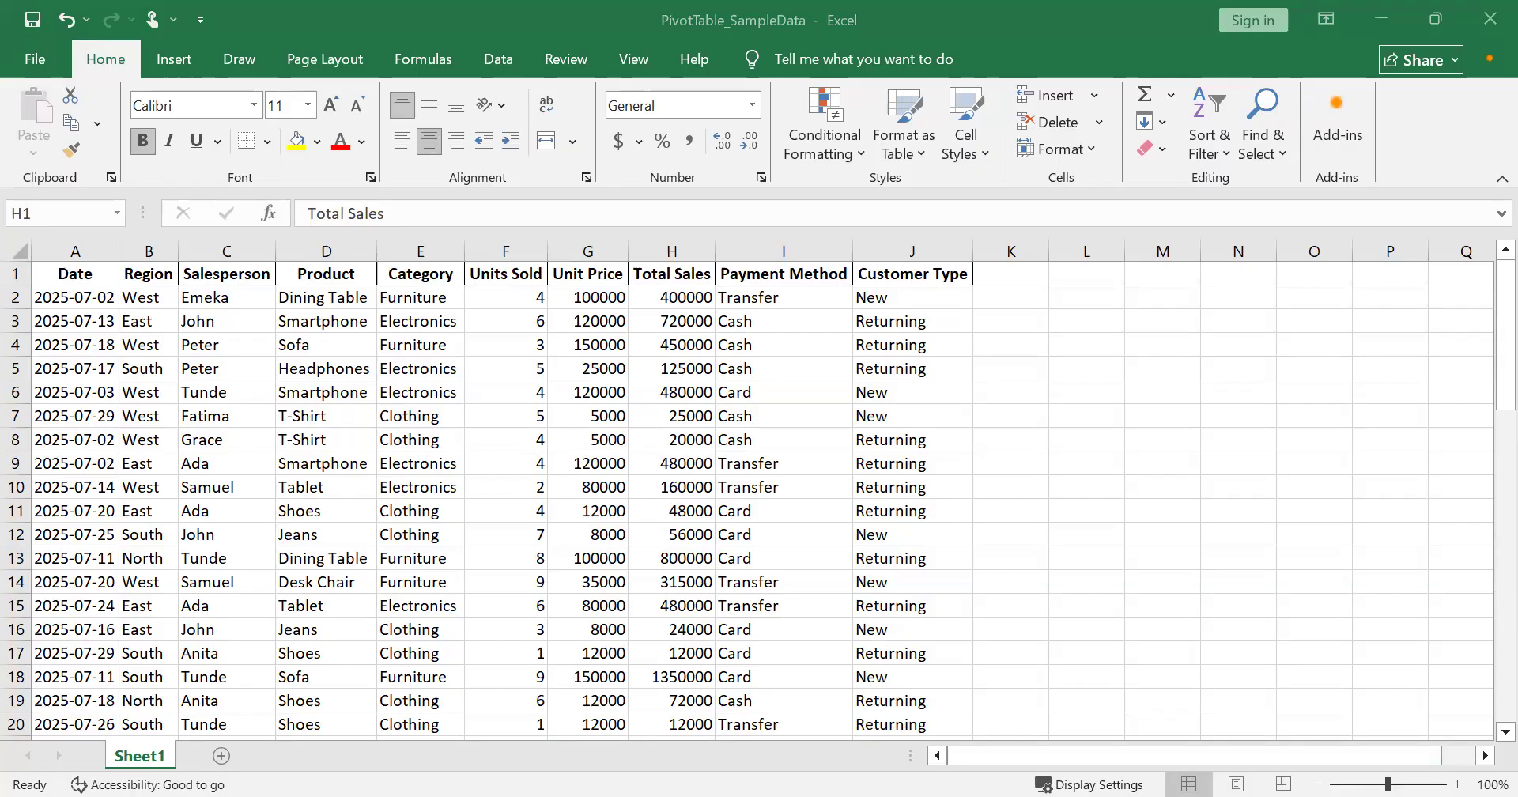
Turn on filtering for the header row of the sales data.
click(645, 487)
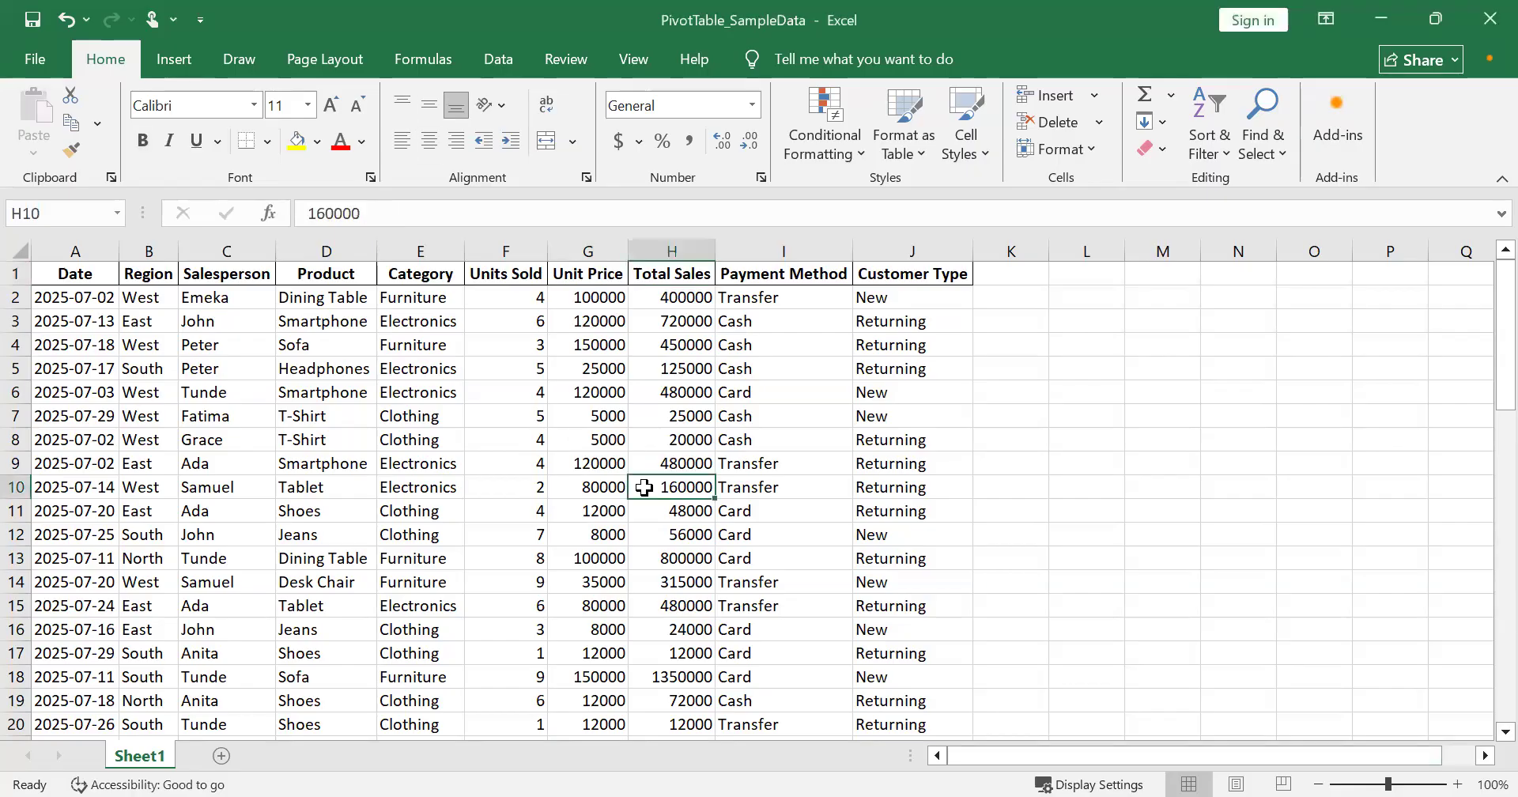
click(152, 275)
key(ctrl+shift+l)
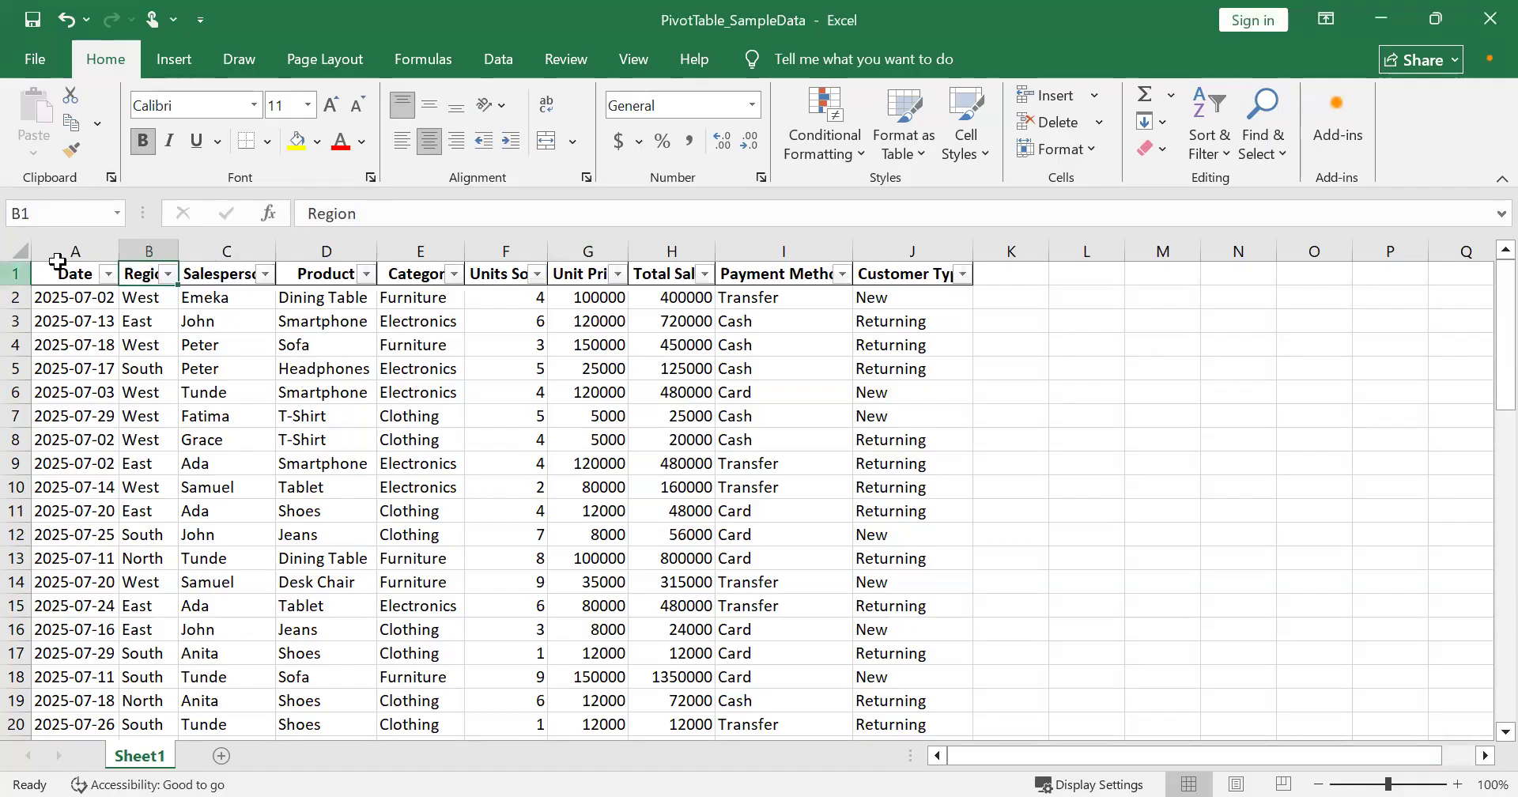
Go through the filterable column headers in row 1 one by one, from Date to Customer Type.
key(Left)
key(Right)
key(Right)
key(Right)
key(Right)
key(Right)
key(Right)
key(Right)
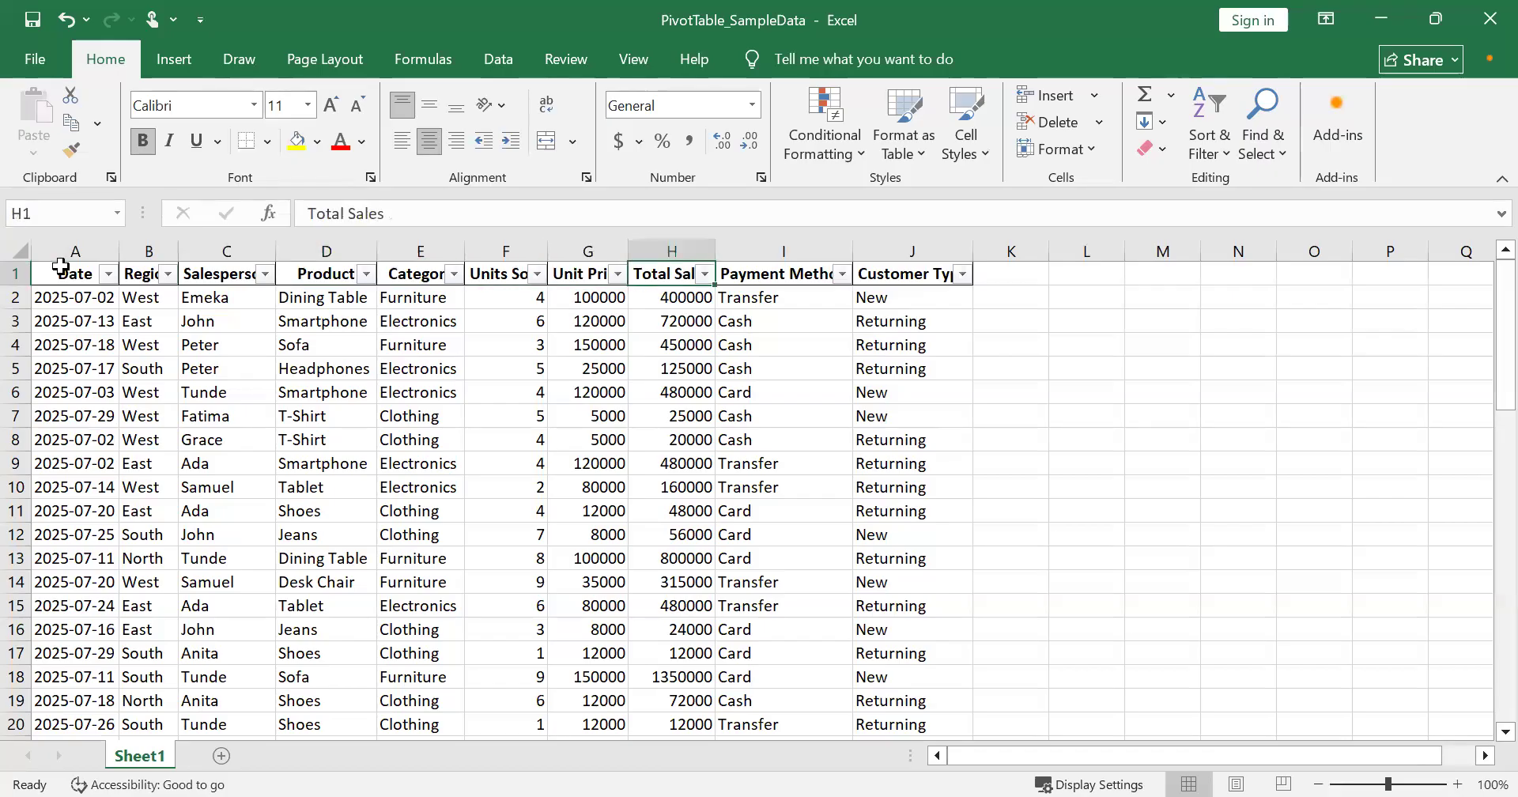
key(Right)
key(Right)
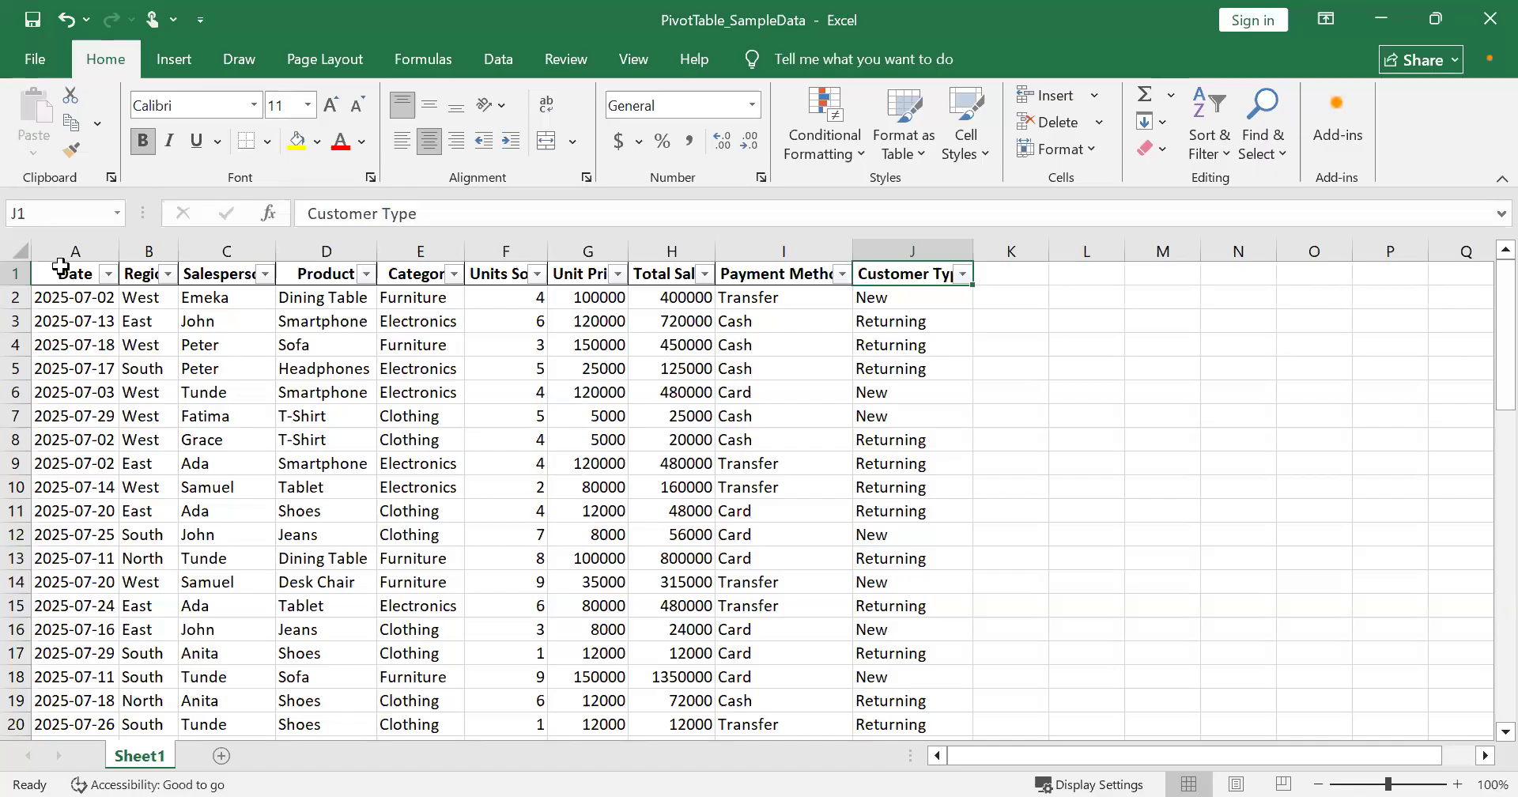
click(61, 269)
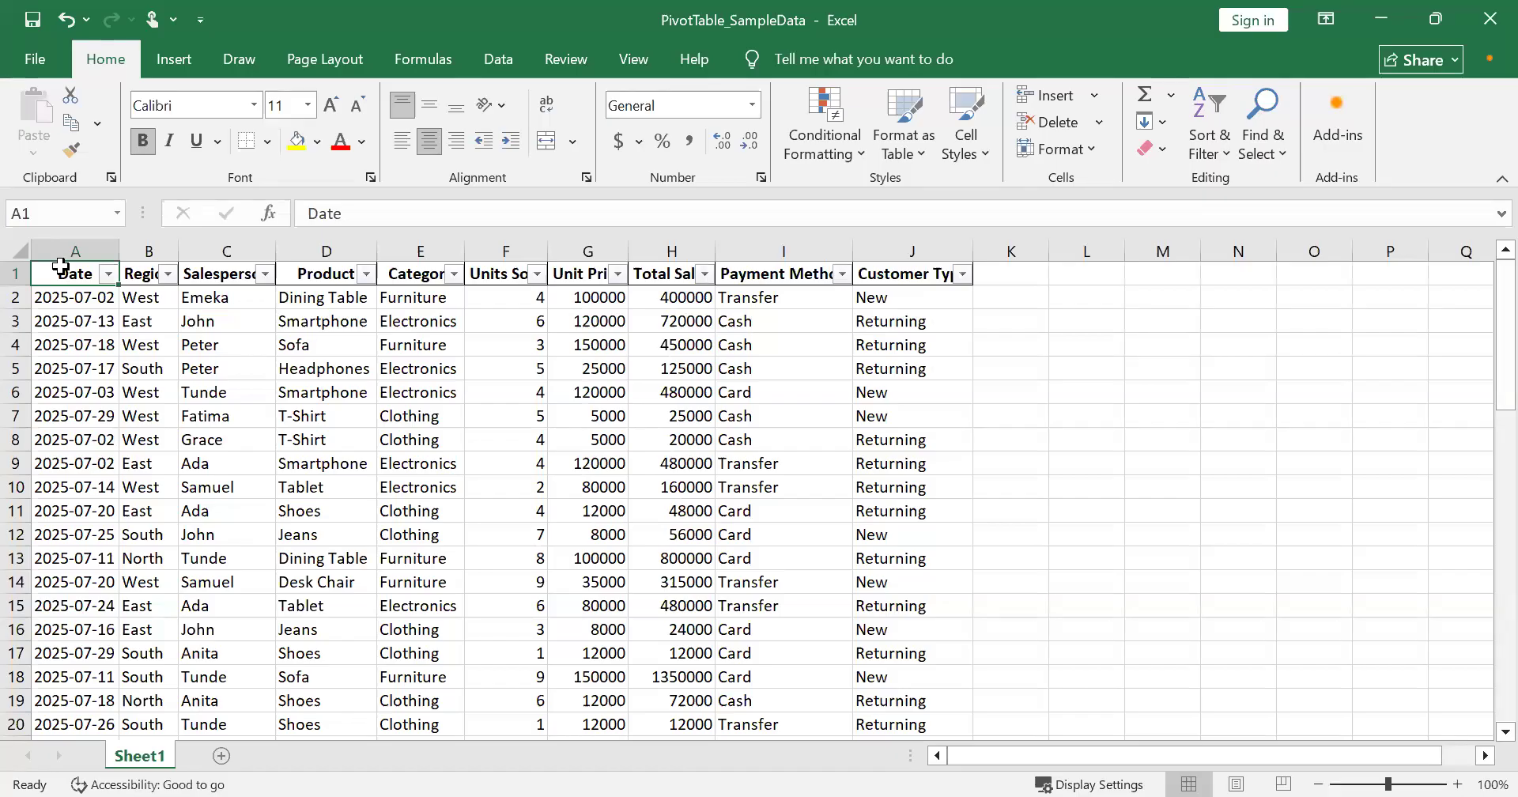
key(Right)
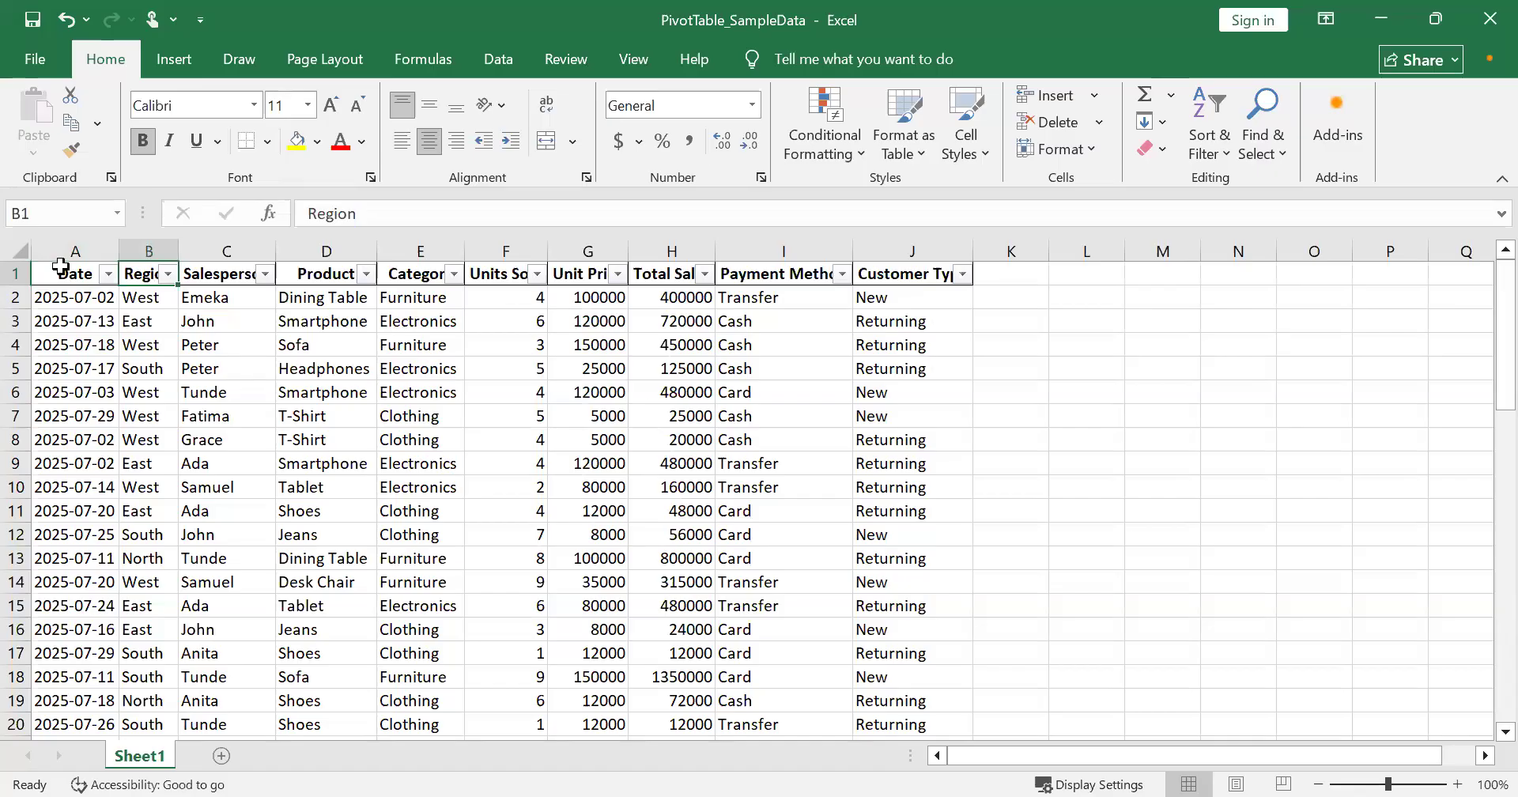
key(Right)
key(Right)
key(Right)
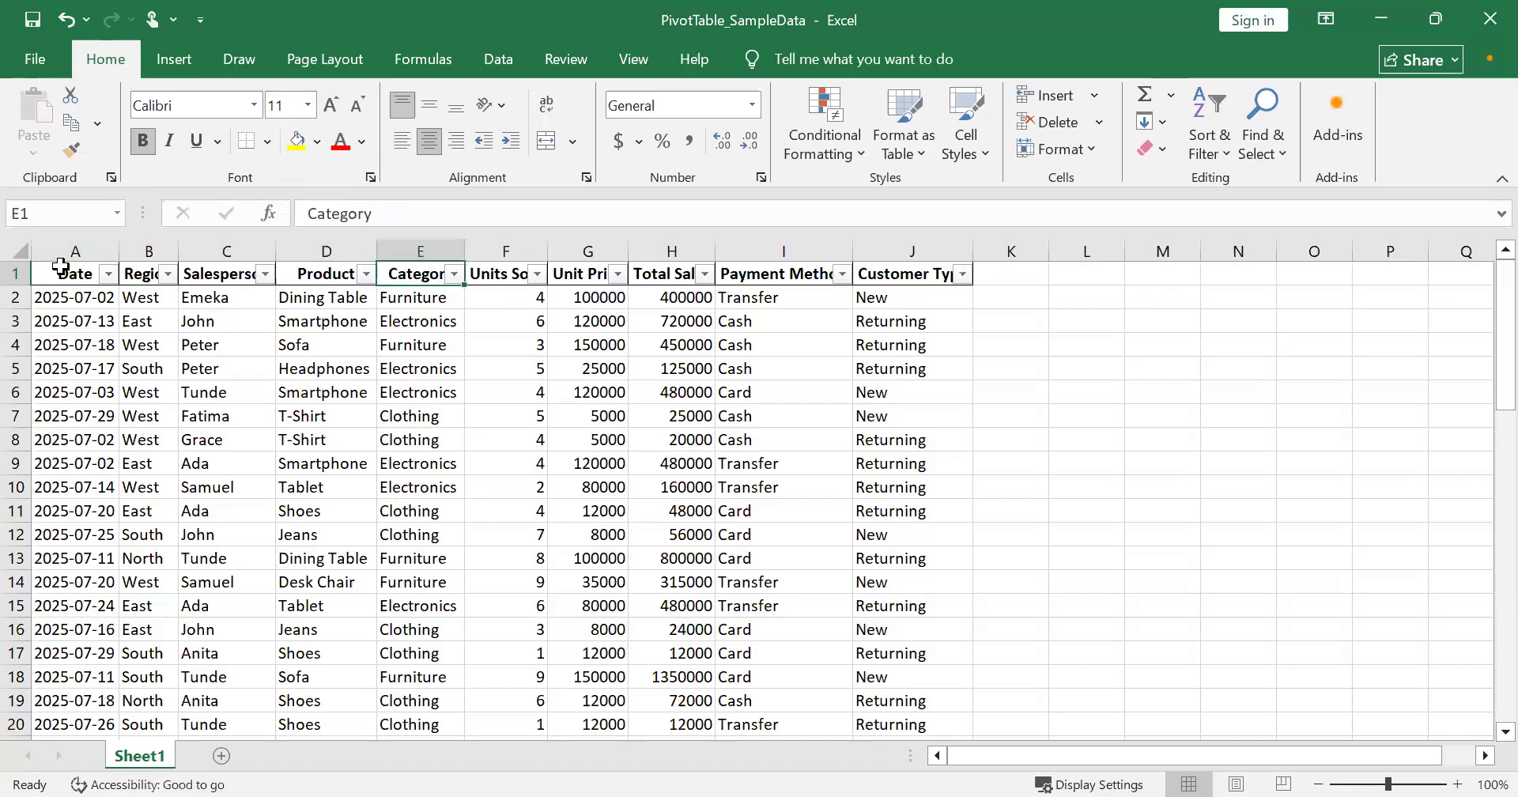
key(Right)
key(Right)
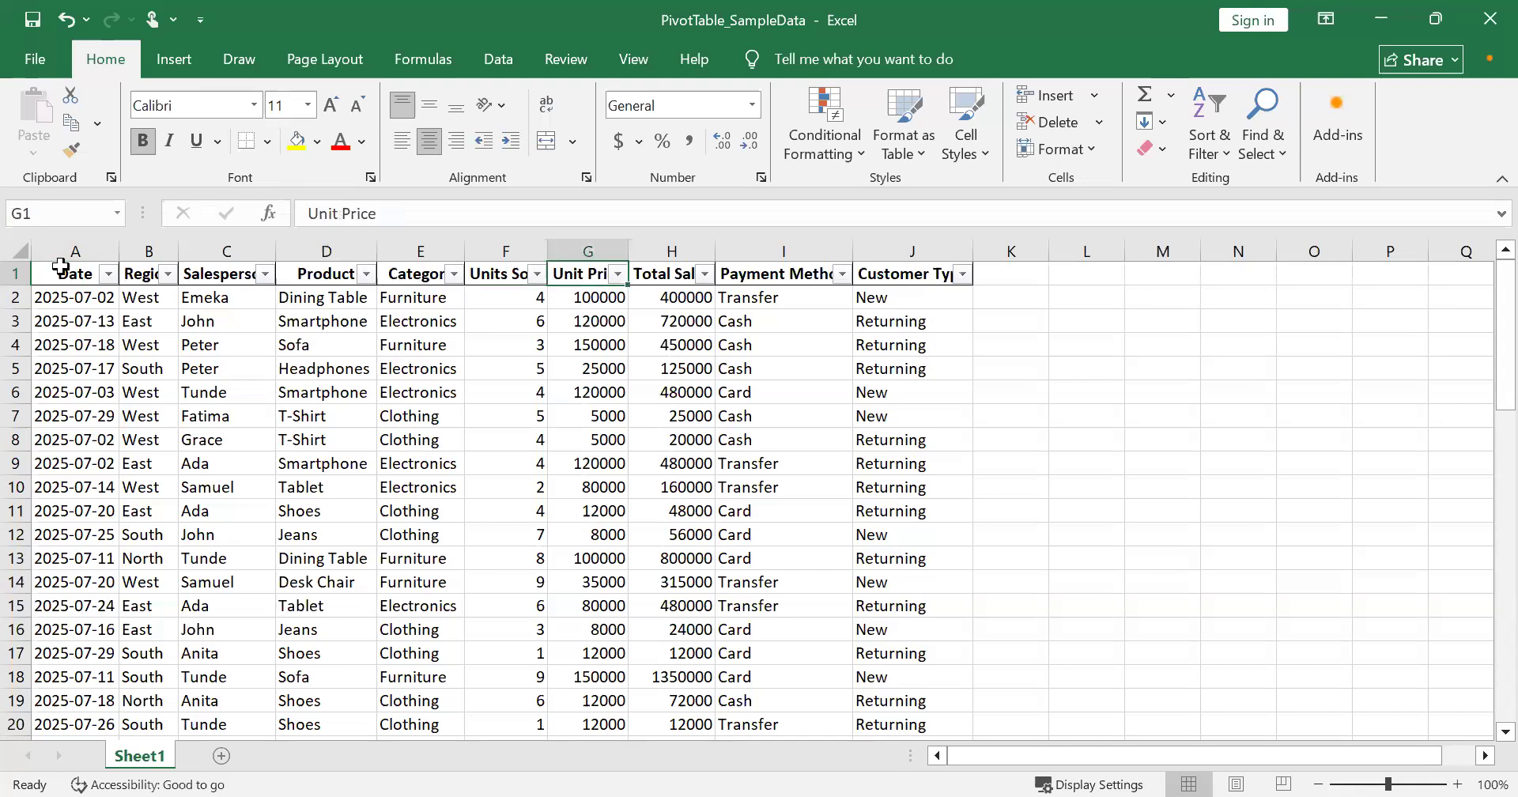
key(Right)
key(Right)
key(Right)
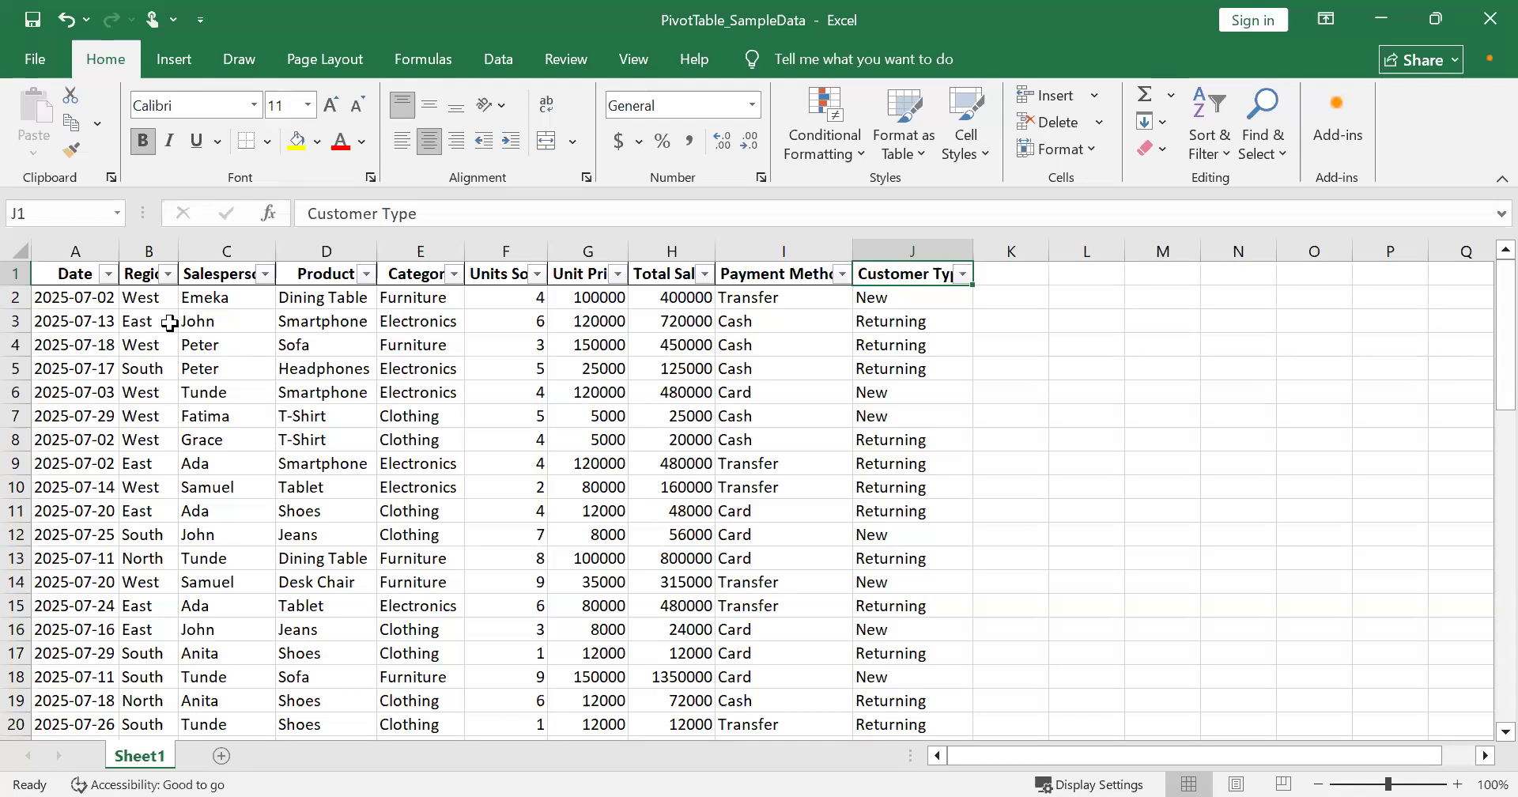
Create a PivotTable from all of Sheet1's data (columns A to J) on a new worksheet, adding the data to the Data Model.
click(168, 321)
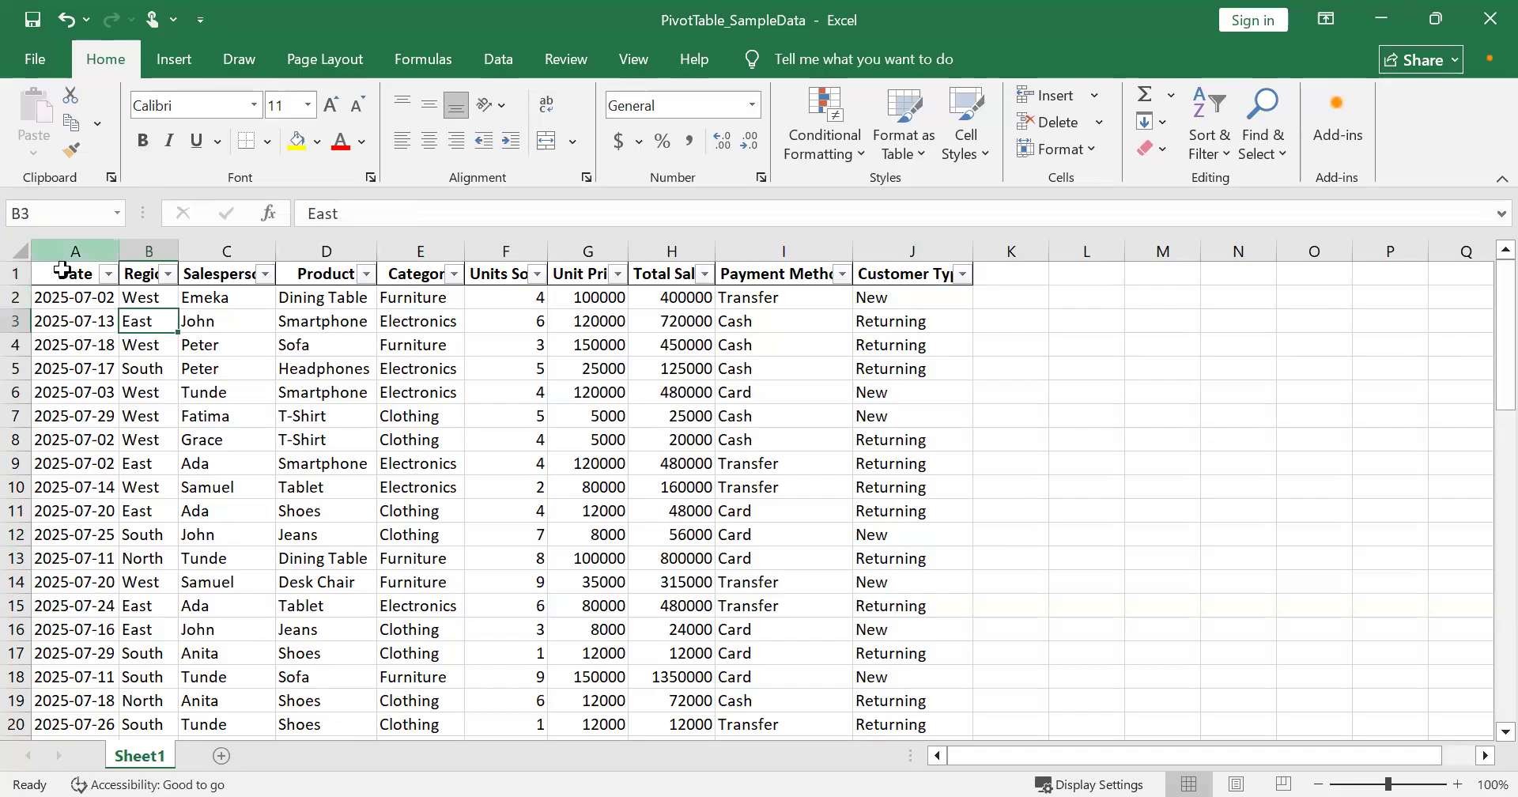
click(22, 251)
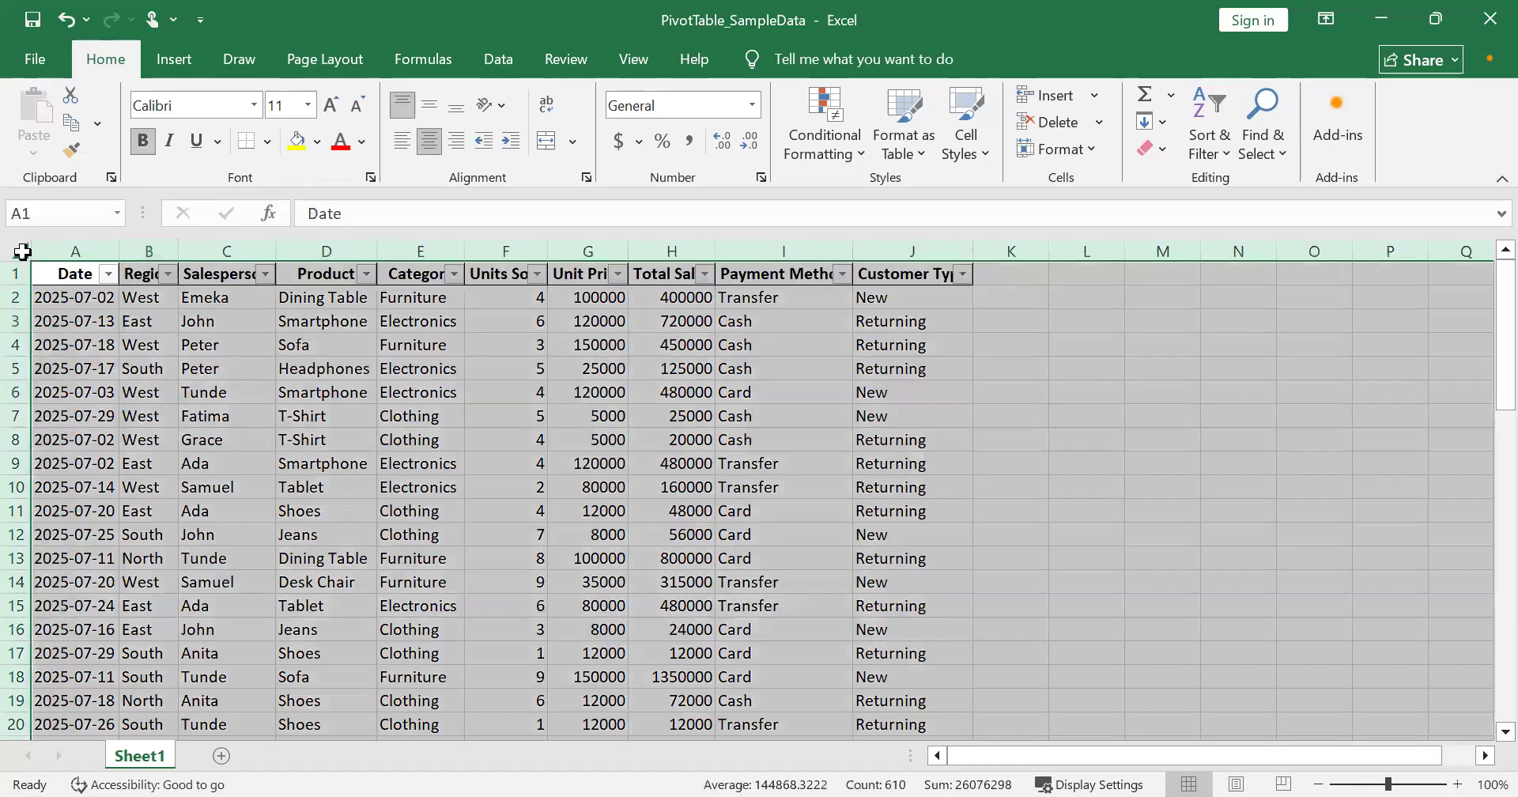
click(174, 59)
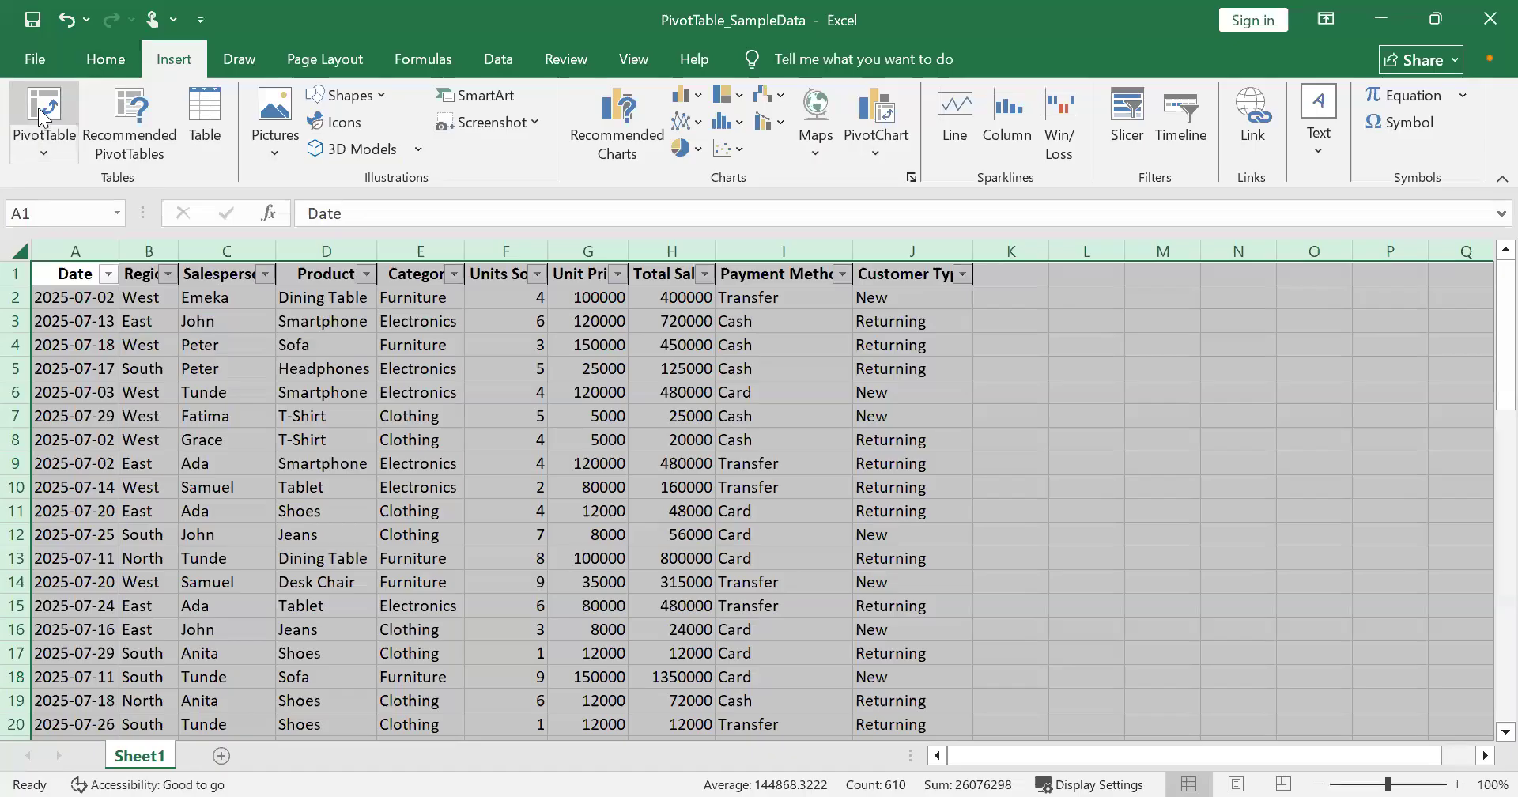
click(38, 108)
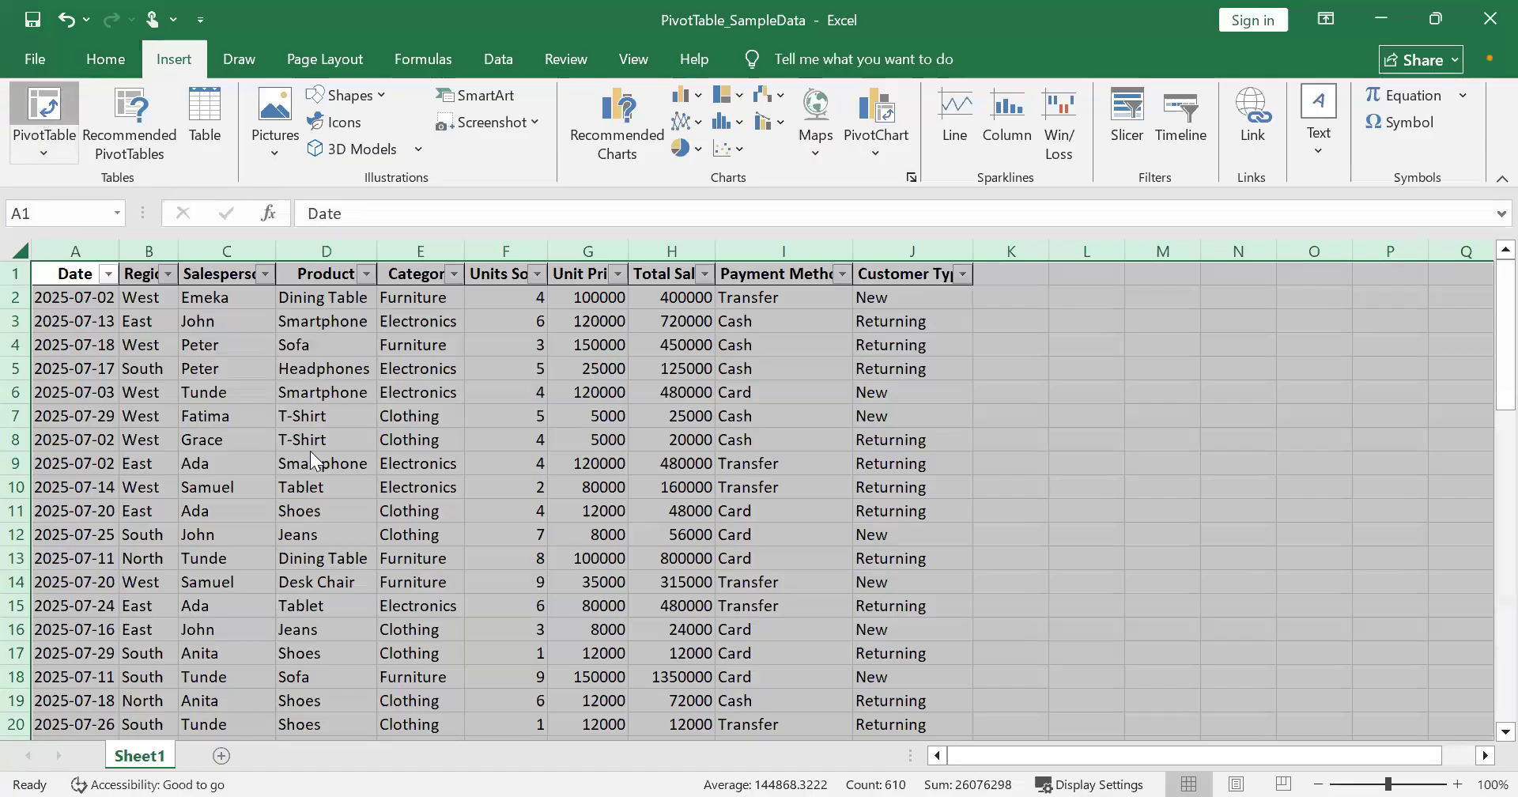
click(267, 472)
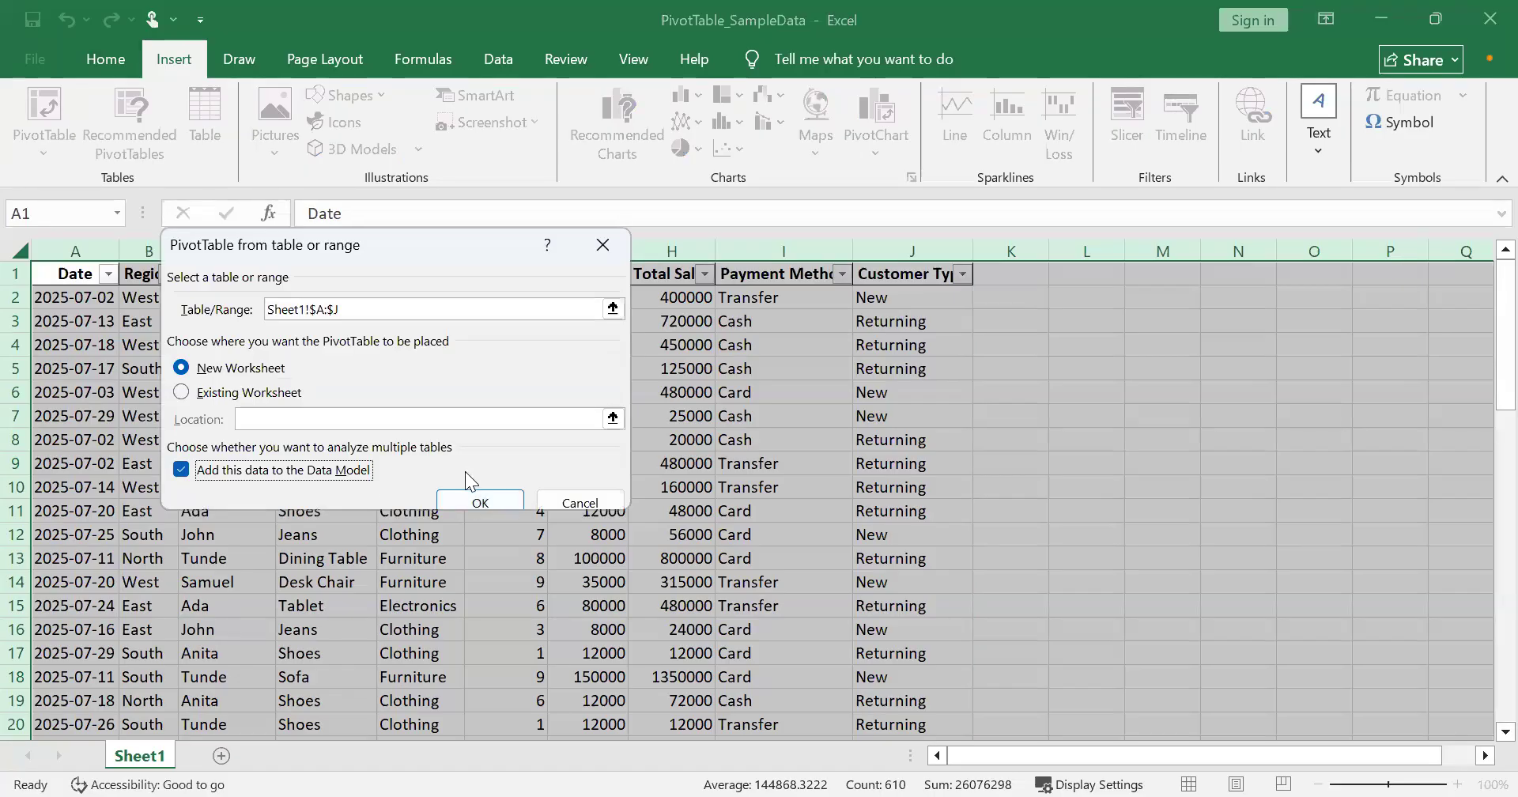
click(492, 502)
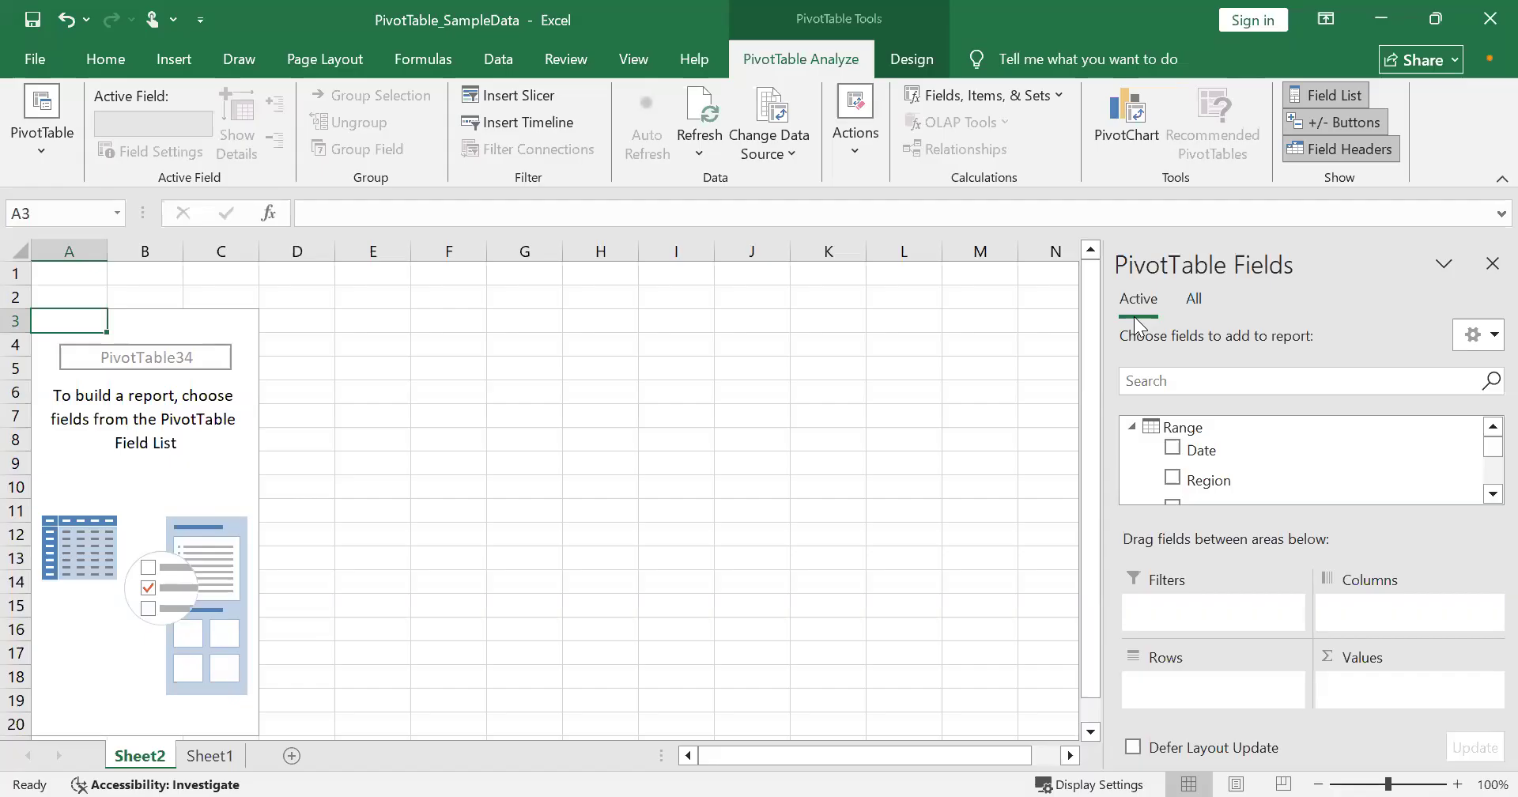
Place the Region field in the PivotTable's rows area.
click(204, 752)
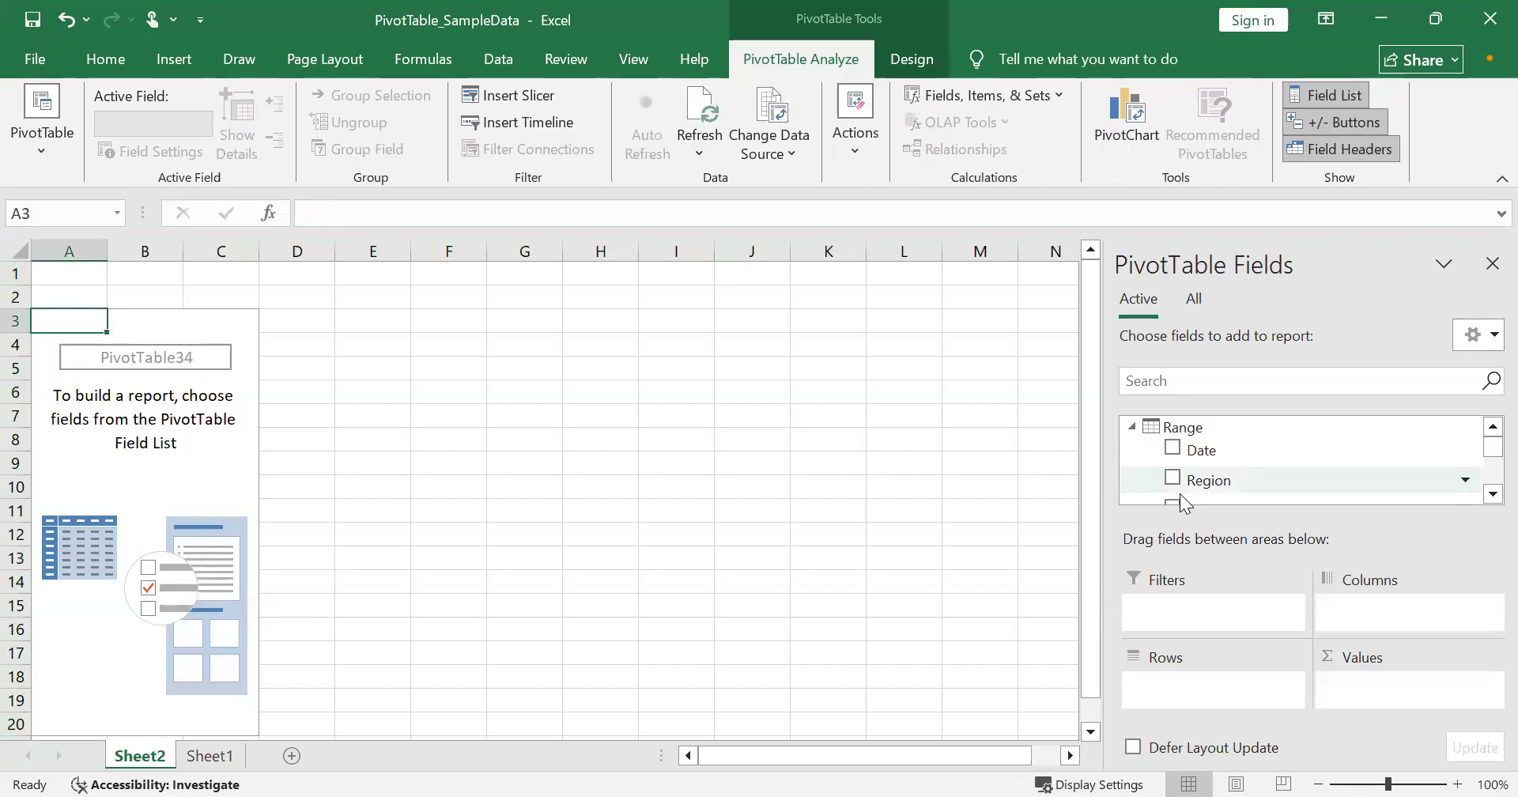
scroll(1181, 495, down, 2)
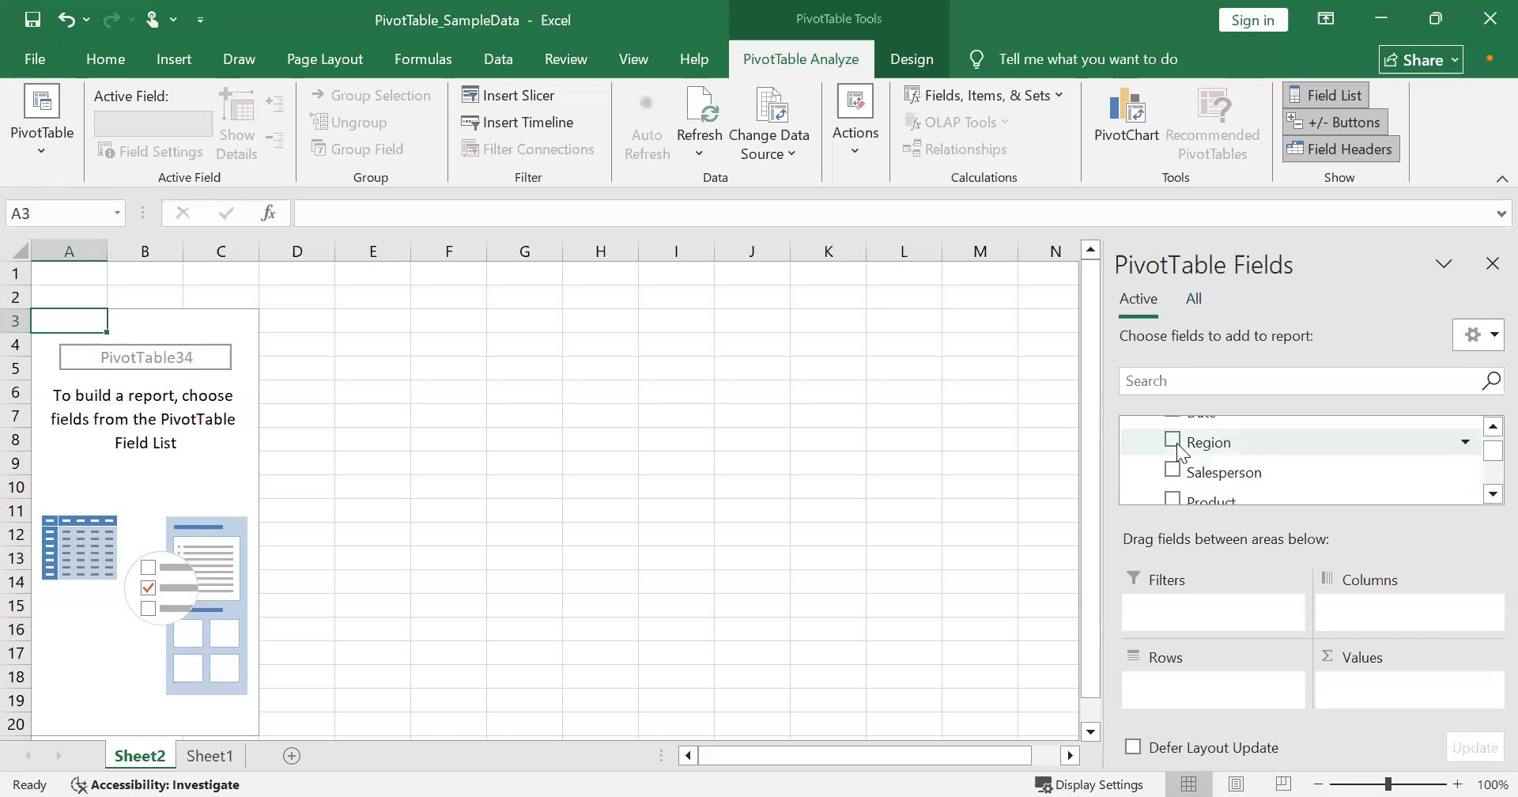
click(1174, 443)
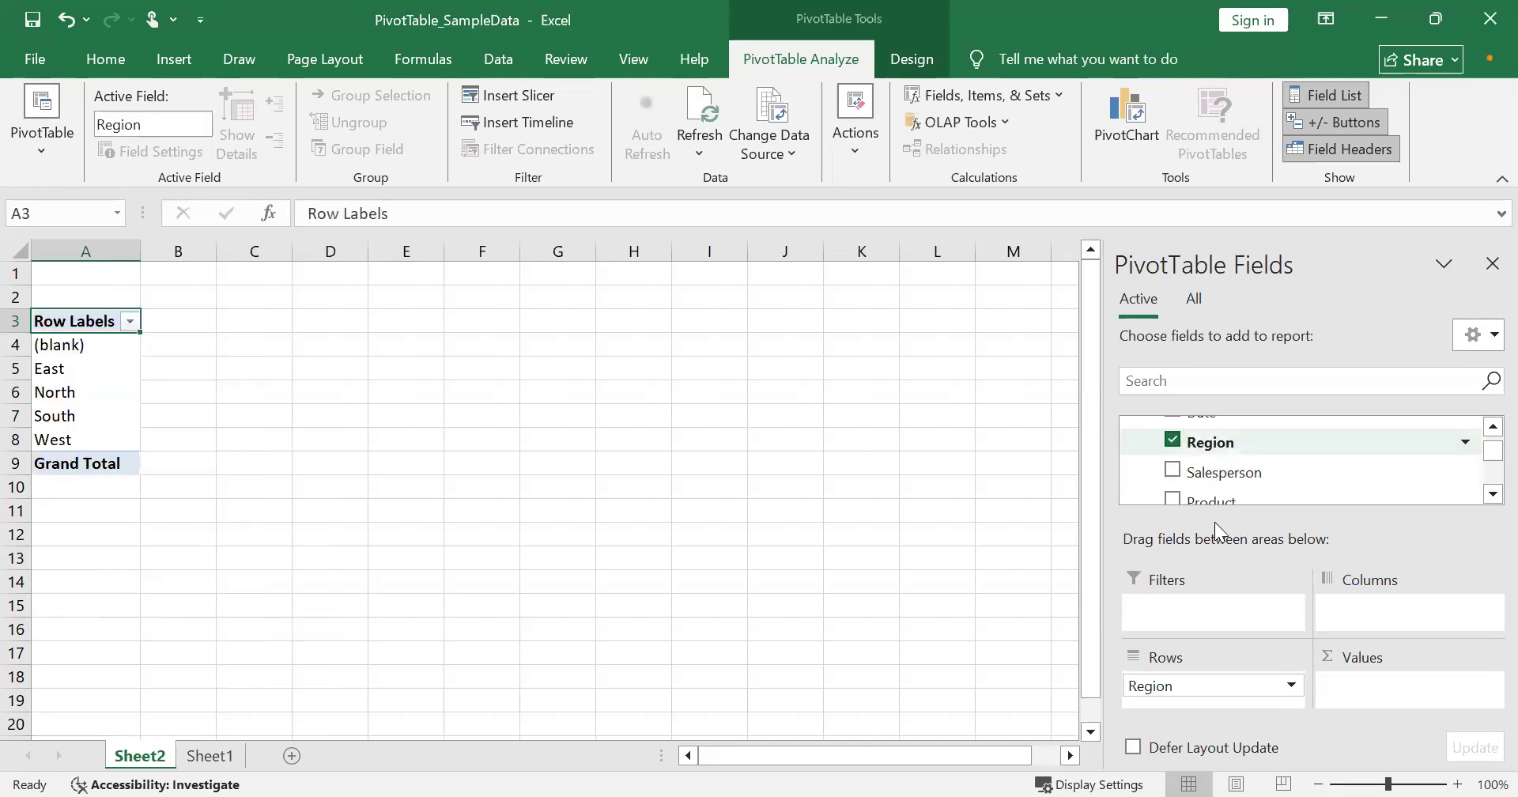
mouse_move(1203, 673)
mouse_down()
mouse_move(1254, 475)
mouse_move(1321, 430)
mouse_move(1254, 494)
mouse_move(1193, 681)
mouse_up()
scroll(1482, 432, up, 1)
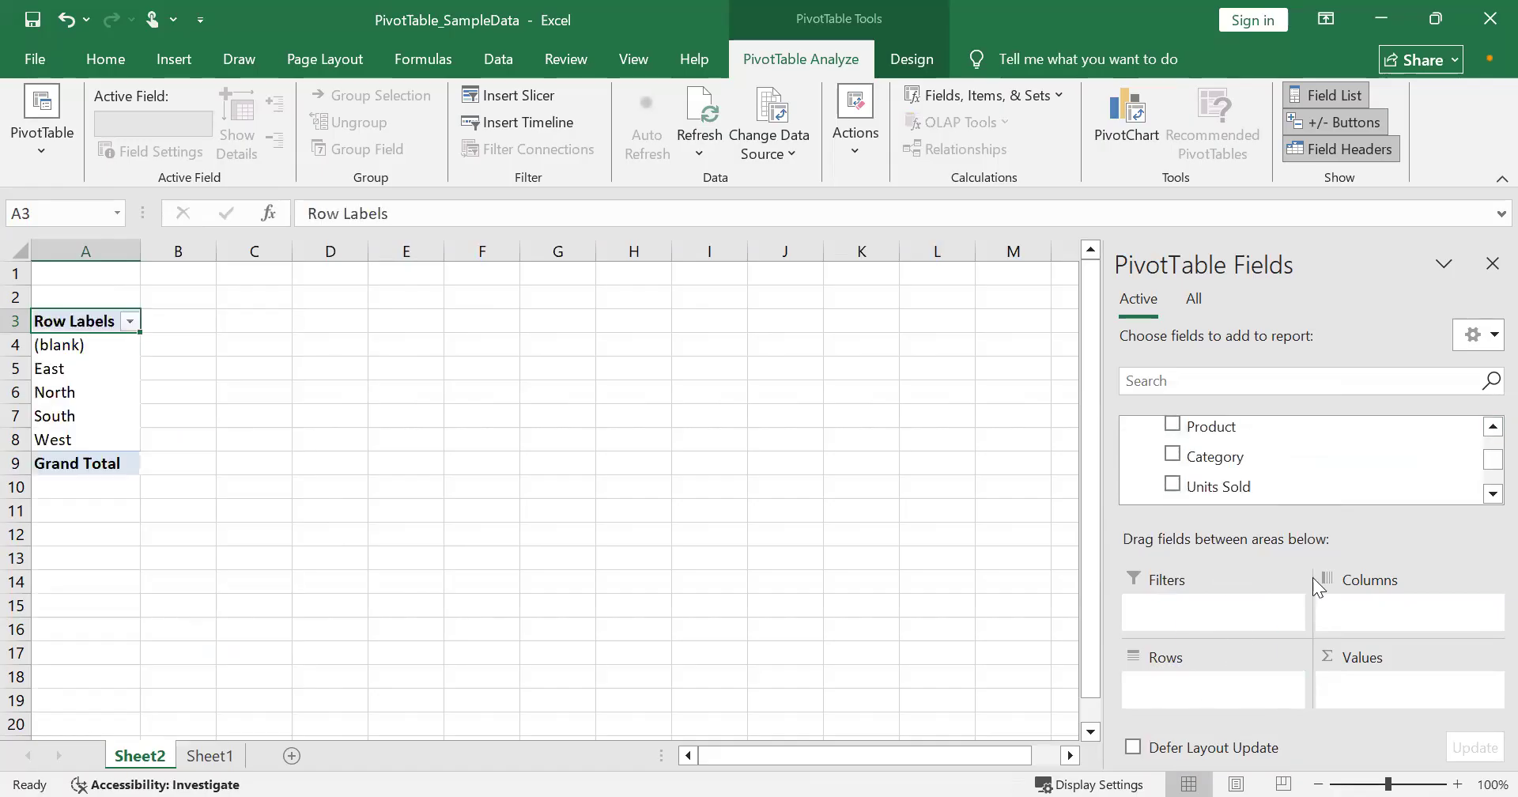
scroll(1483, 437, up, 1)
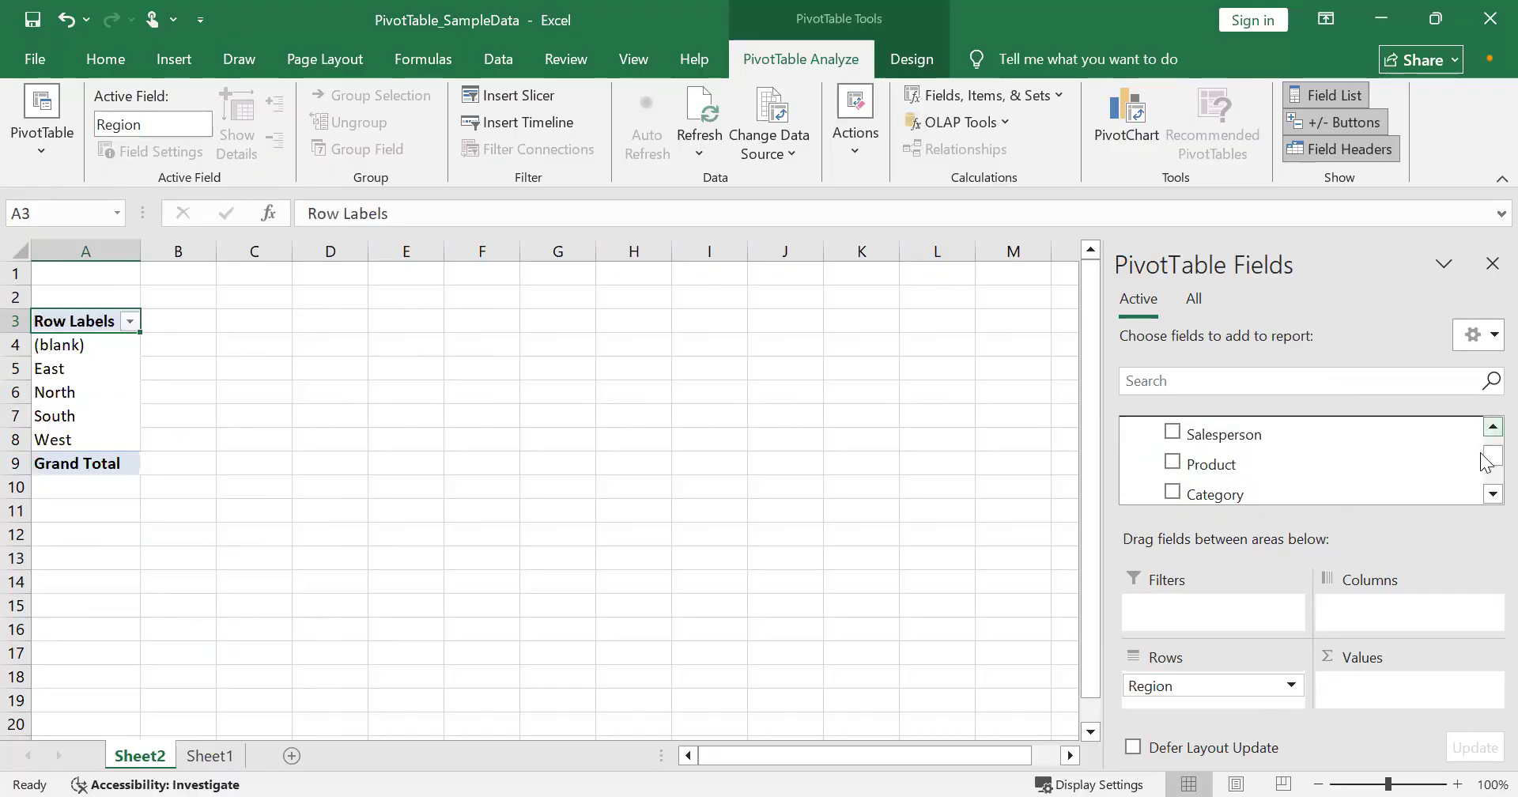
click(1490, 494)
click(1489, 494)
click(1490, 429)
click(1492, 427)
click(1492, 427)
click(1492, 427)
click(1492, 427)
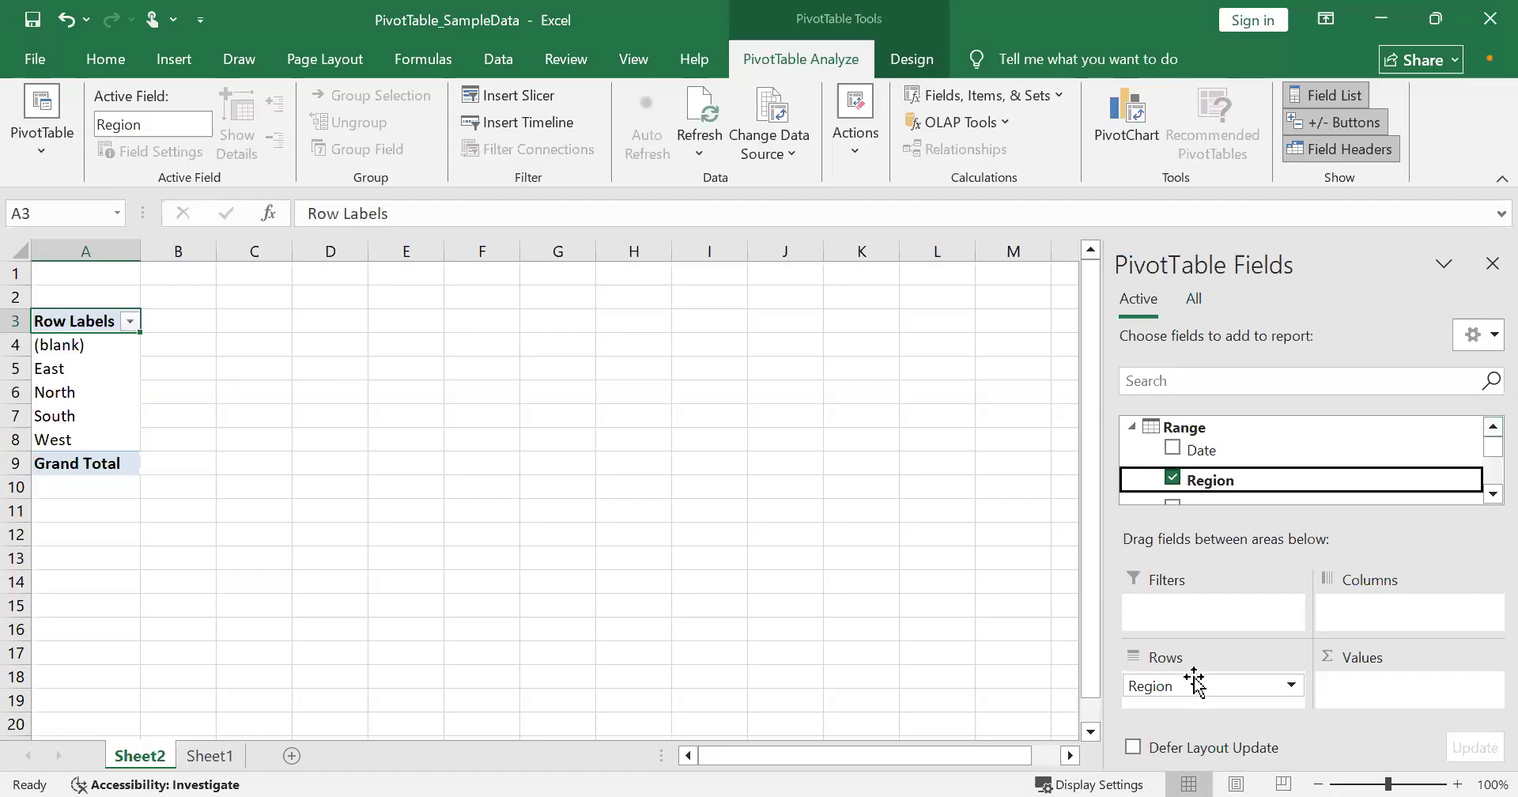
Add Total Sales and Units Sold as summed values in the PivotTable, with Units Sold ahead of Total Sales.
click(1484, 494)
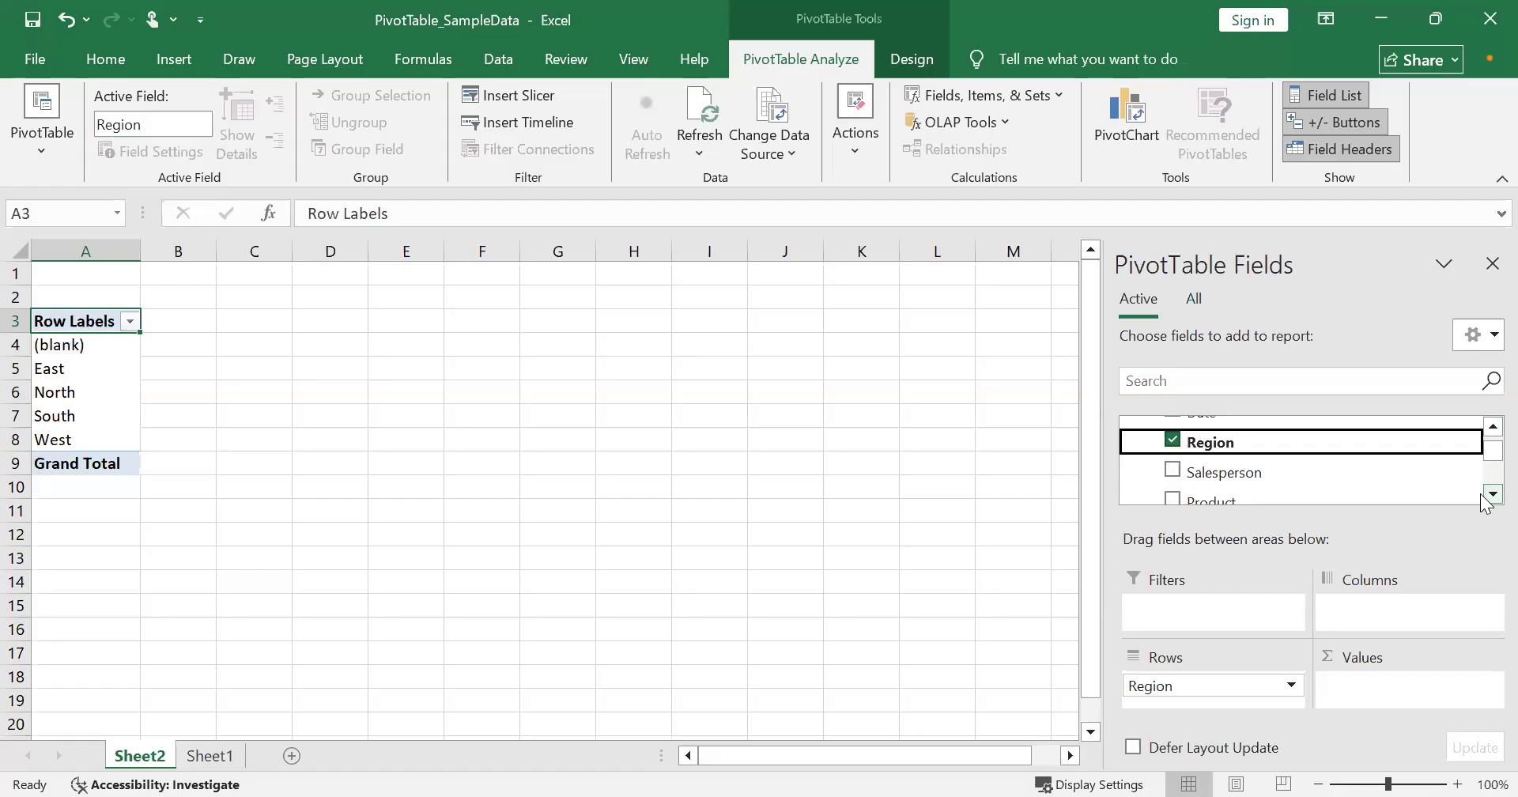
click(1492, 495)
click(1492, 495)
click(1492, 494)
click(1492, 494)
click(1484, 496)
click(1483, 496)
click(1483, 495)
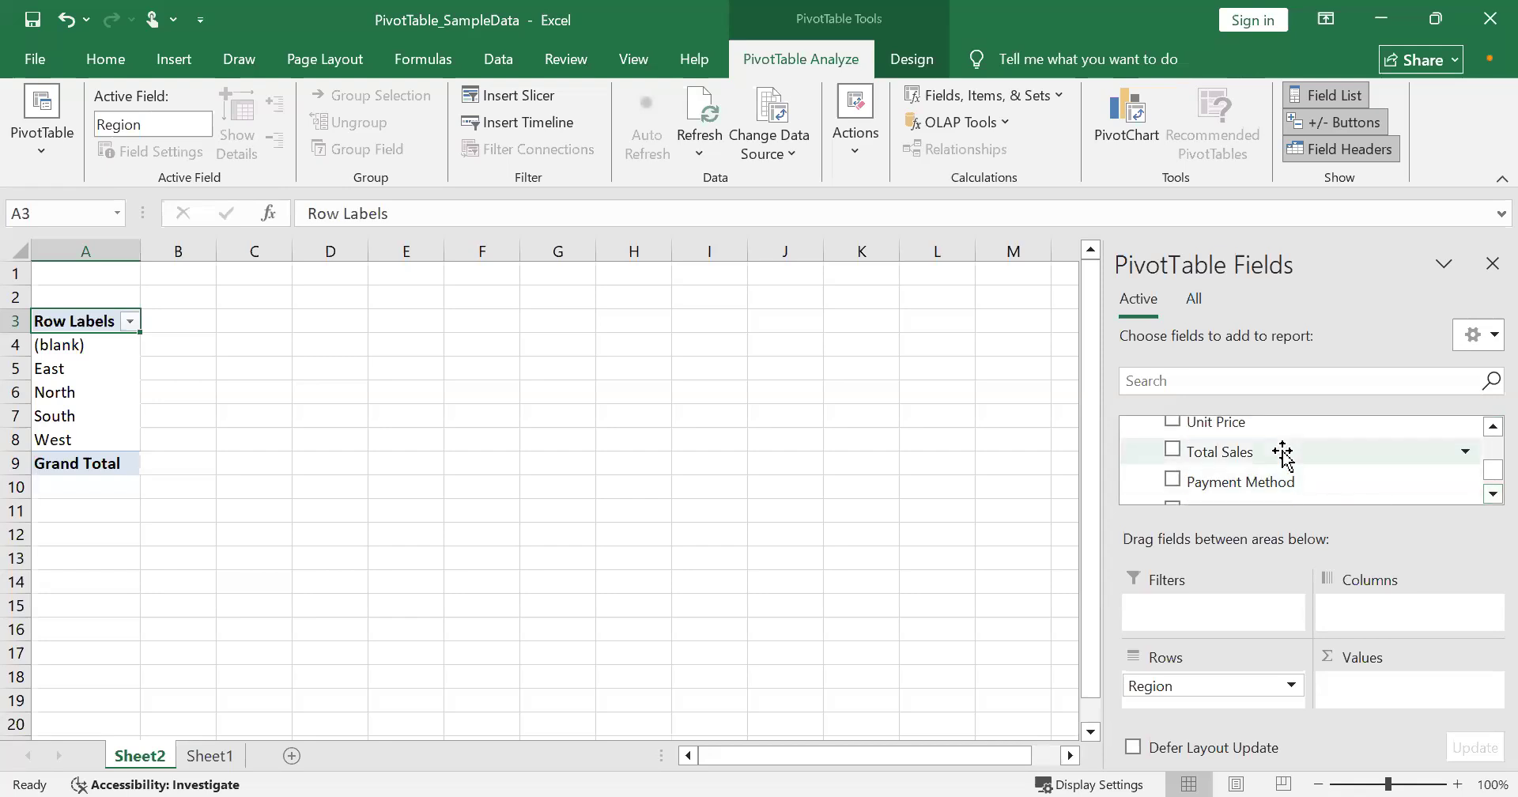
drag(1283, 454, 1446, 664)
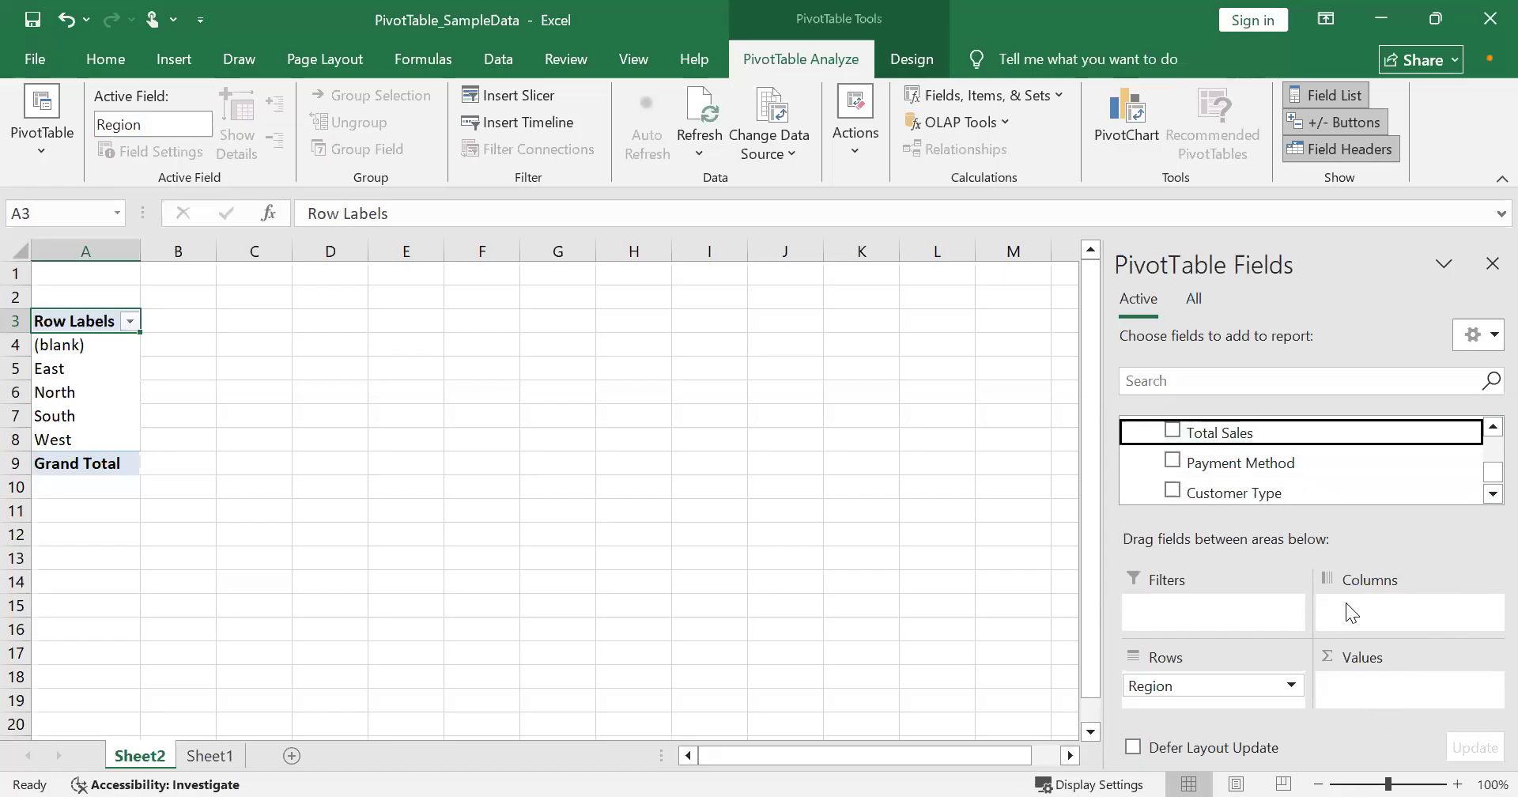
click(1172, 431)
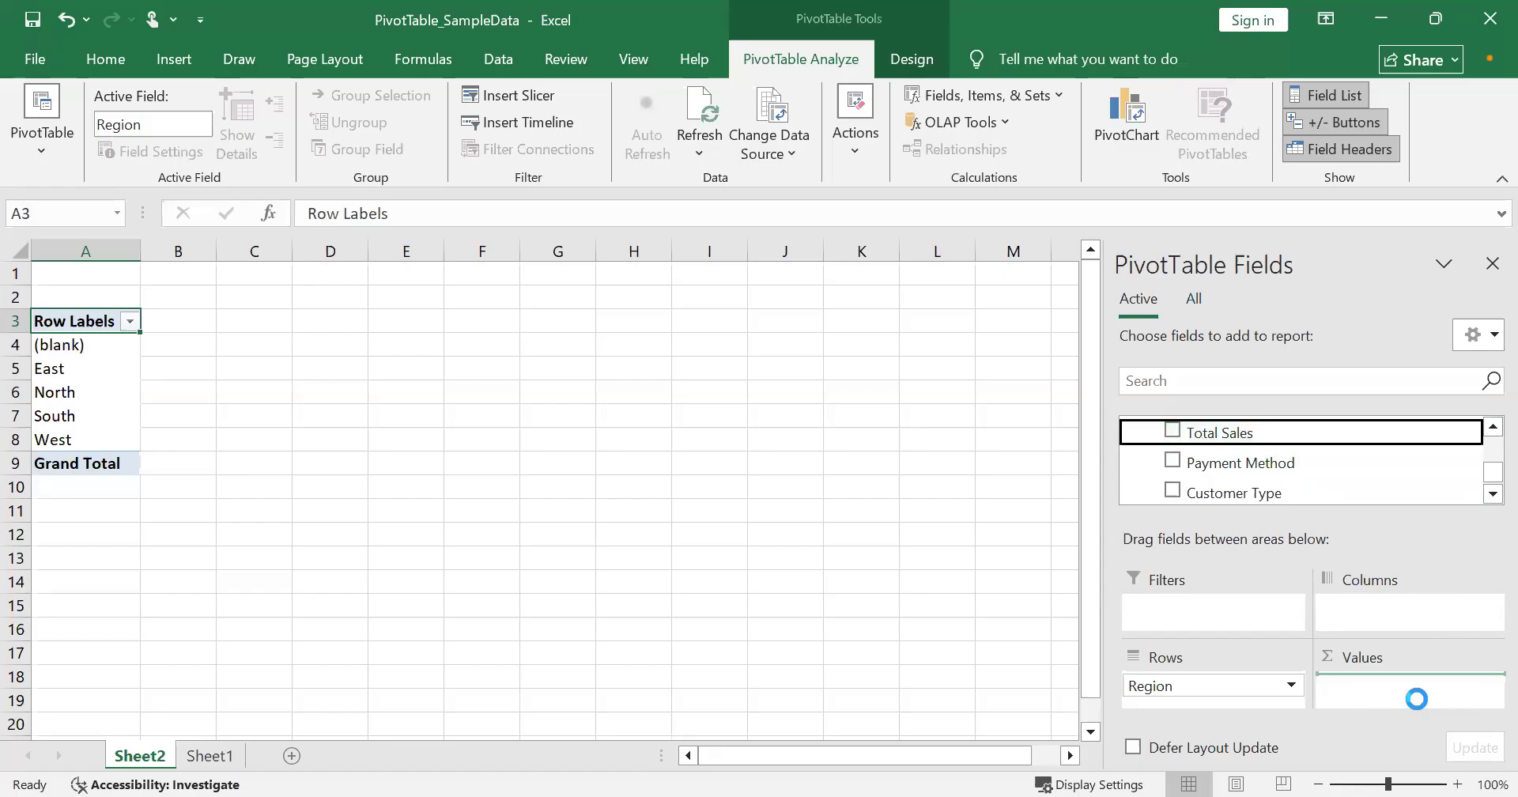
scroll(1481, 435, up, 4)
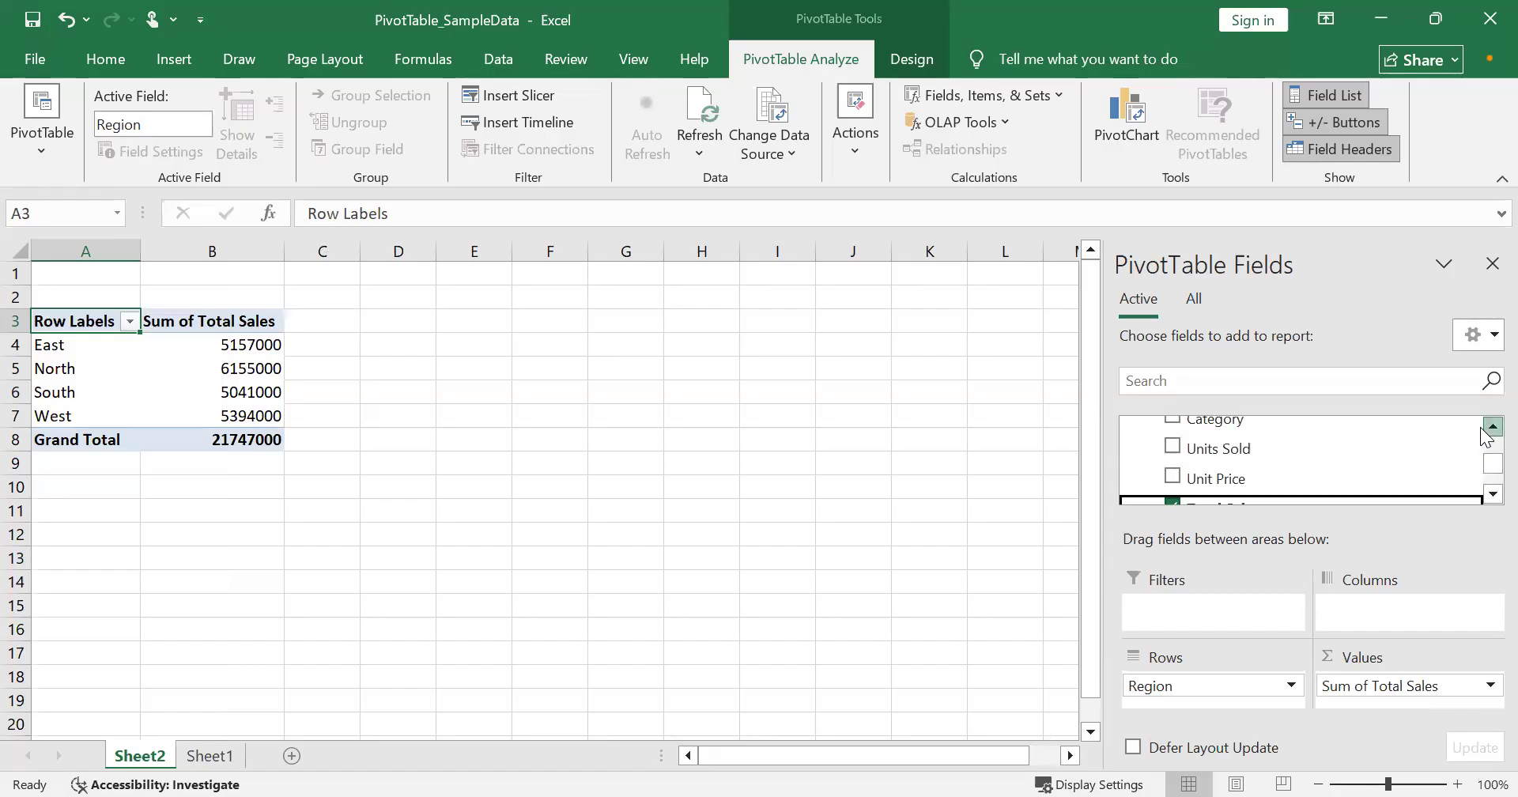
drag(1261, 455, 1376, 677)
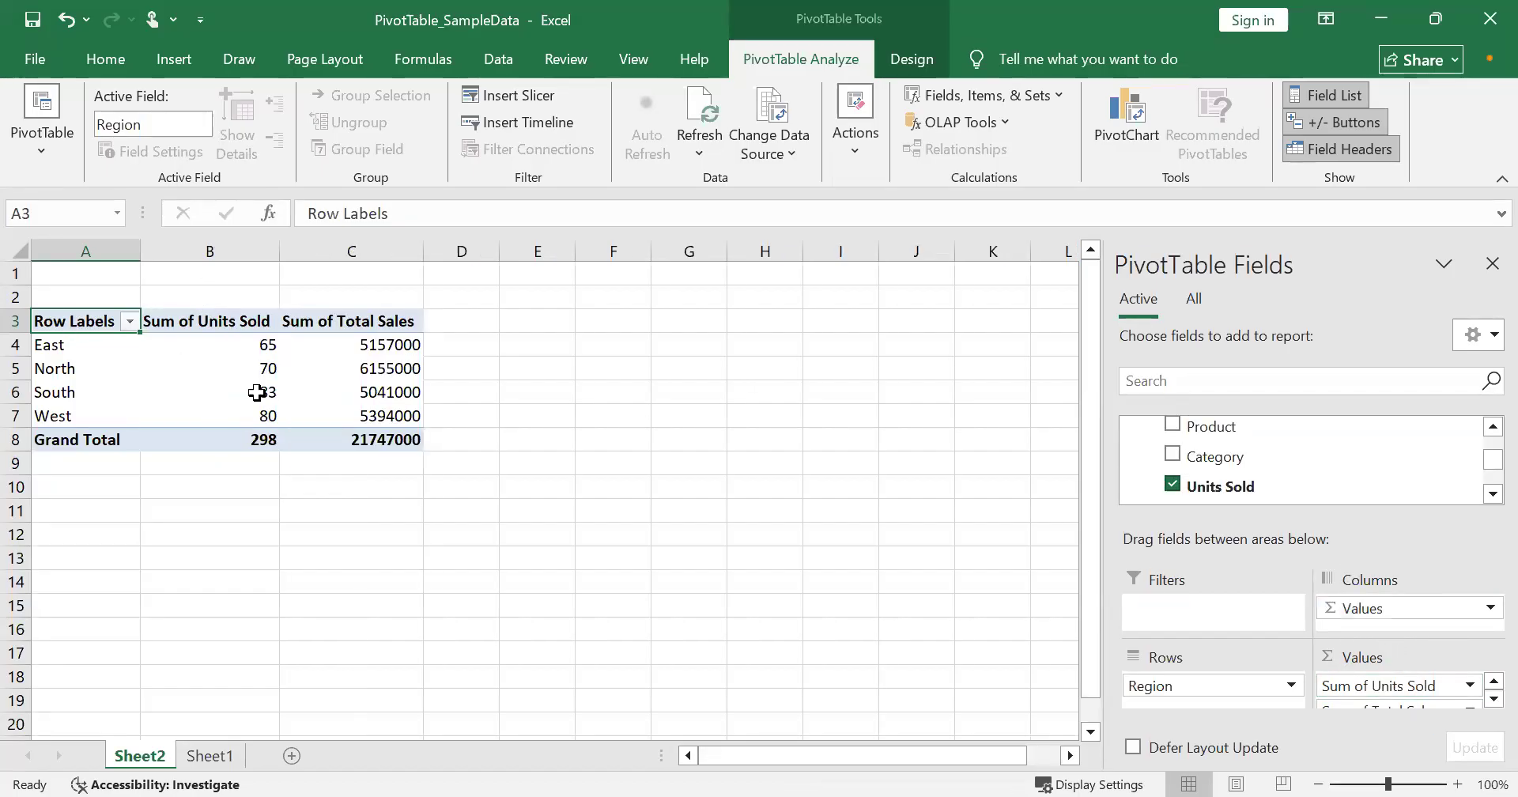
Format the whole PivotTable (A3:C8) with thousands separators and no decimal places.
drag(257, 392, 390, 434)
click(106, 60)
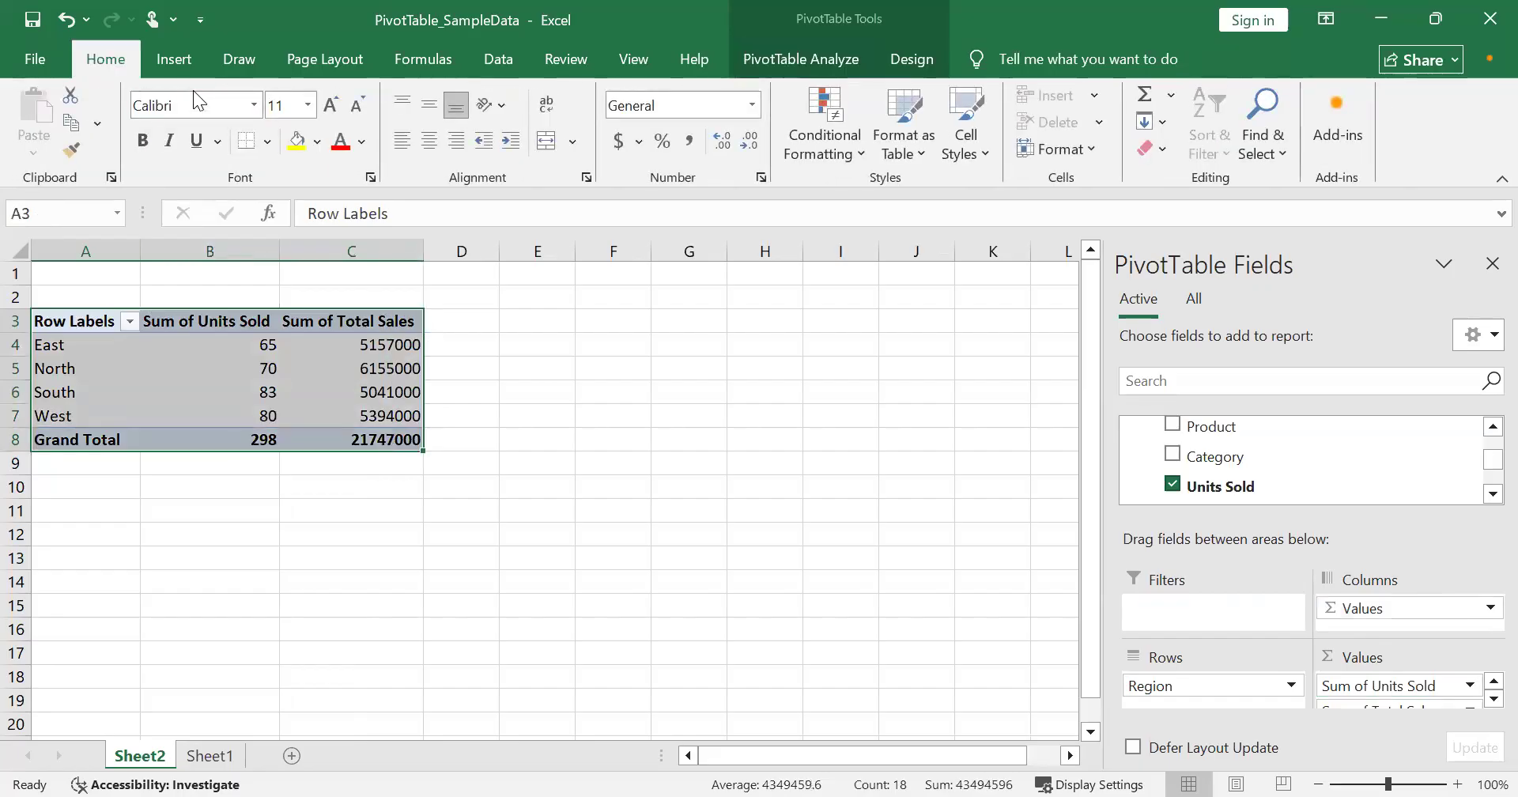
click(696, 136)
click(750, 149)
click(750, 148)
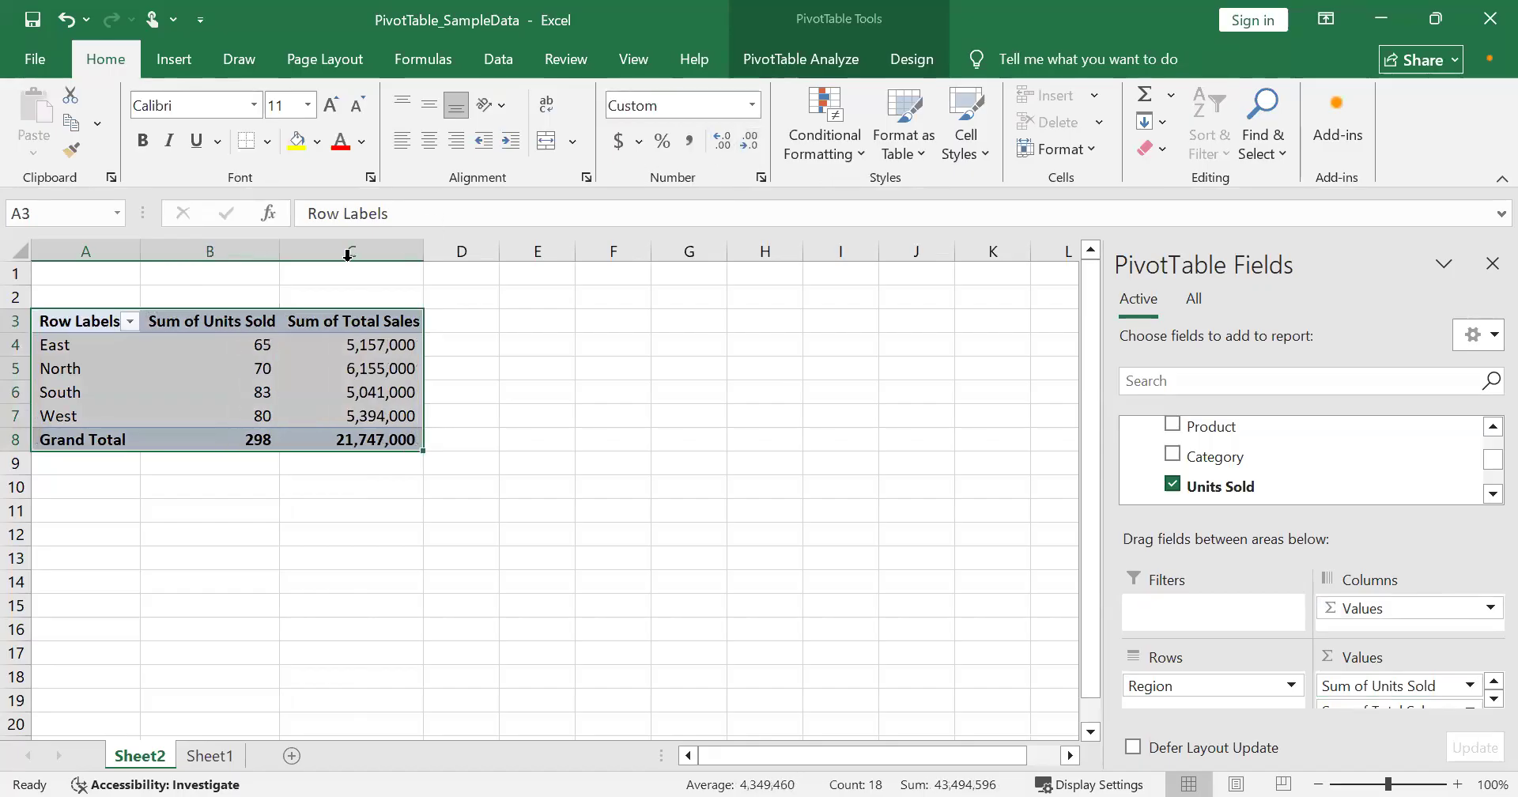
click(276, 346)
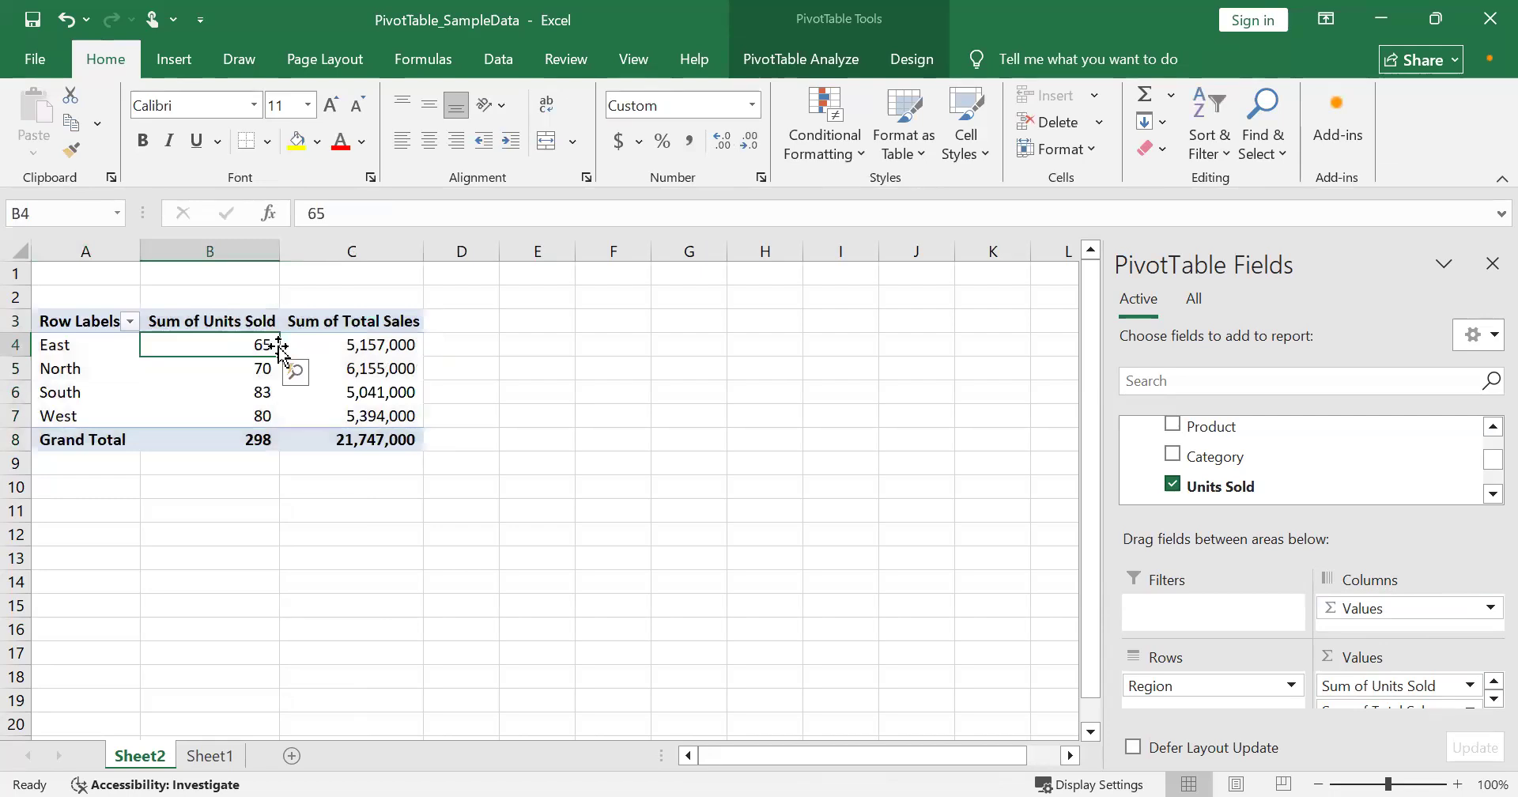
Compare the units sold and total sales of the East, North, South and West regions in the PivotTable.
click(296, 366)
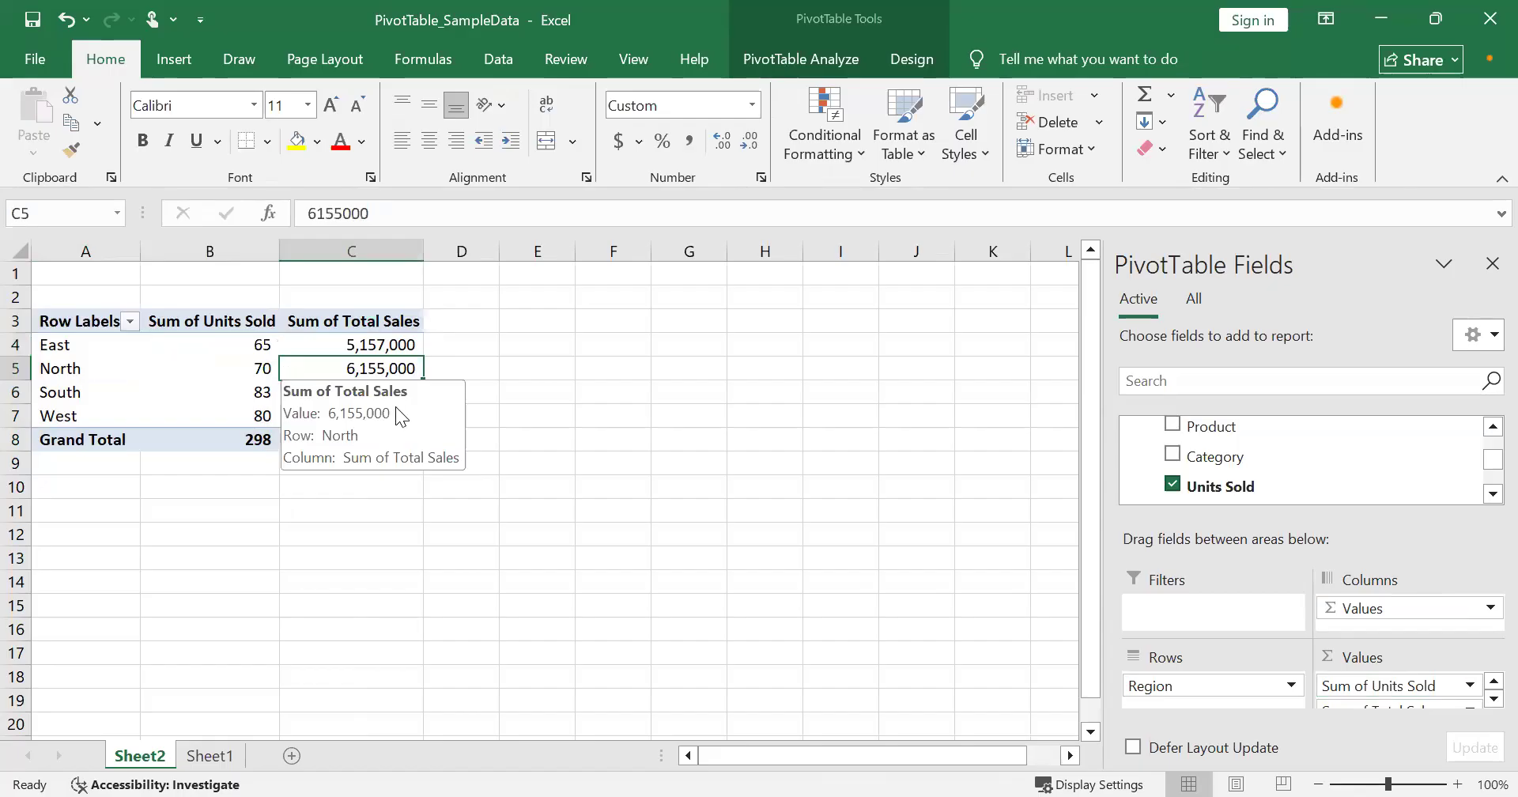
click(157, 382)
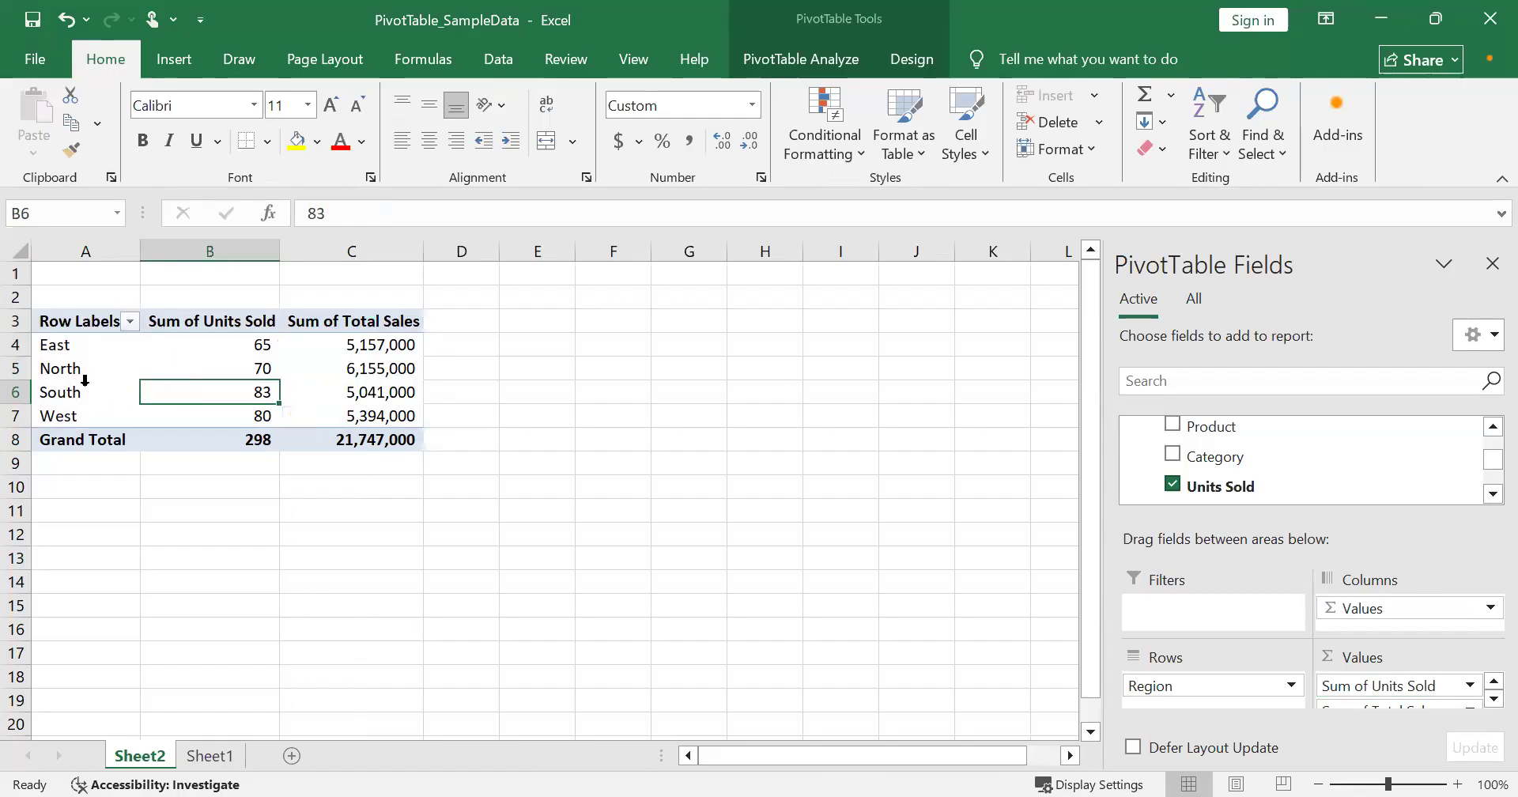
click(315, 388)
mouse_move(315, 388)
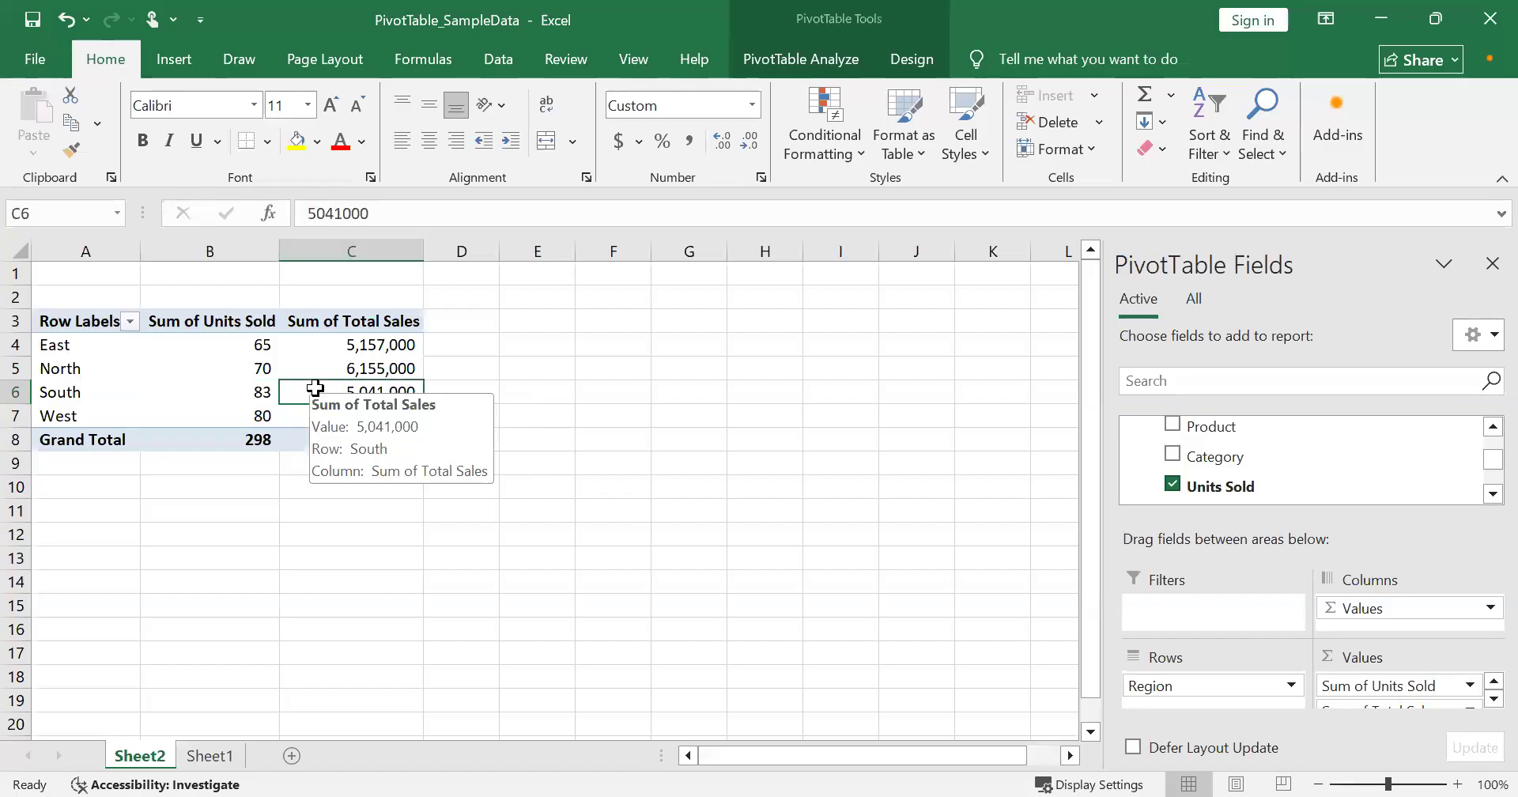
click(43, 373)
click(254, 366)
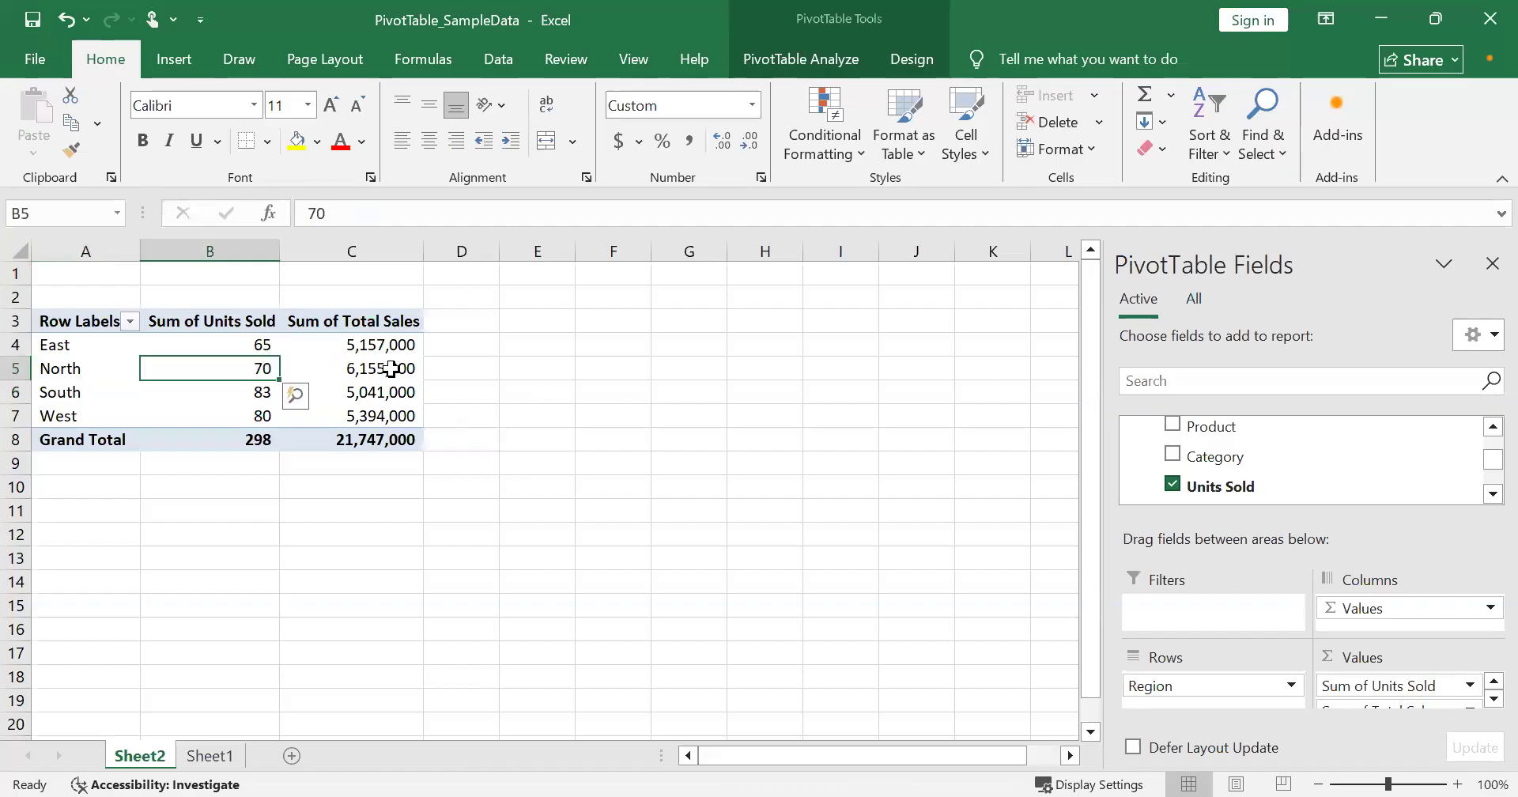
click(391, 369)
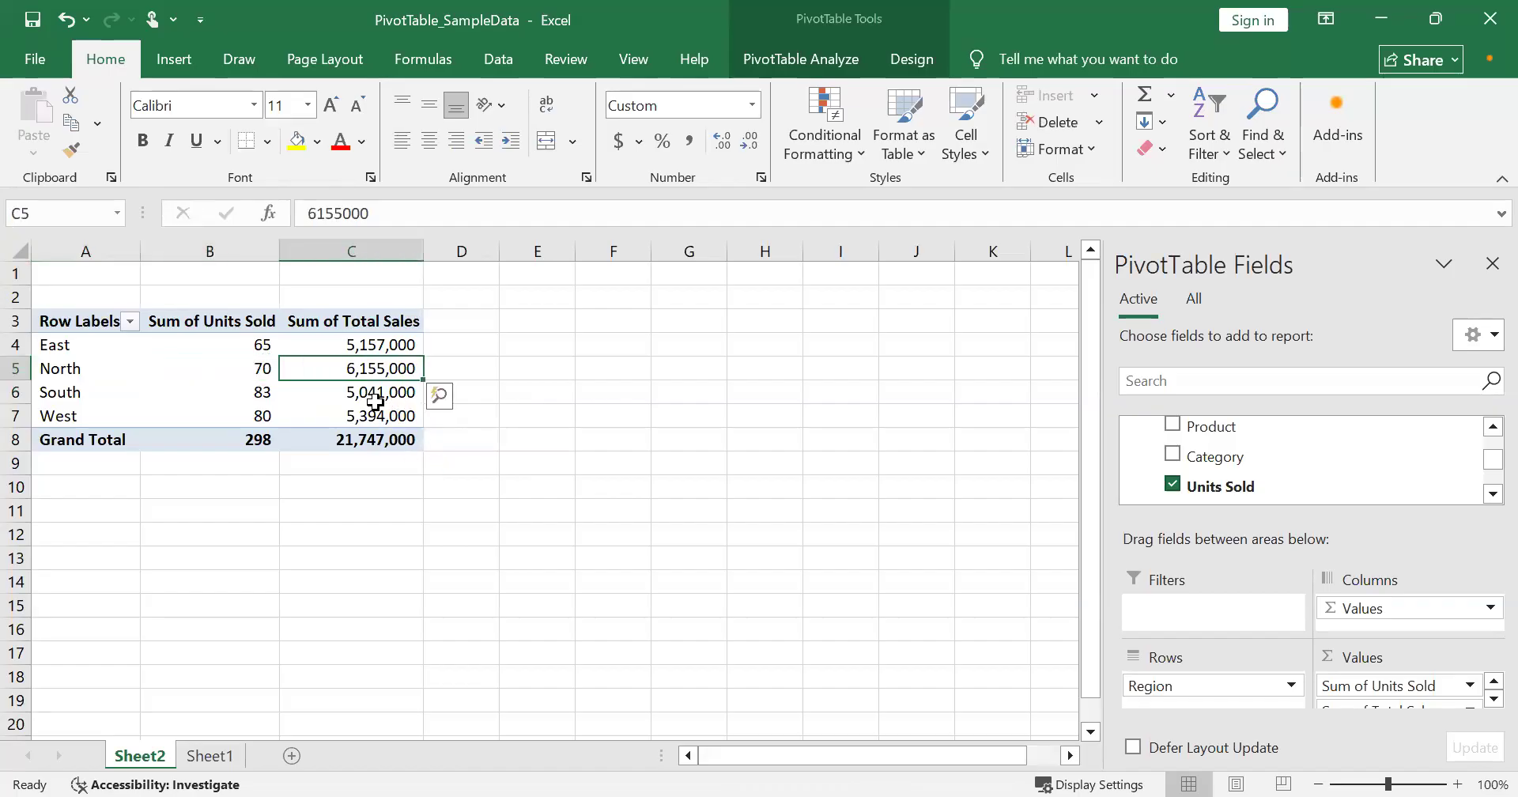
mouse_move(375, 402)
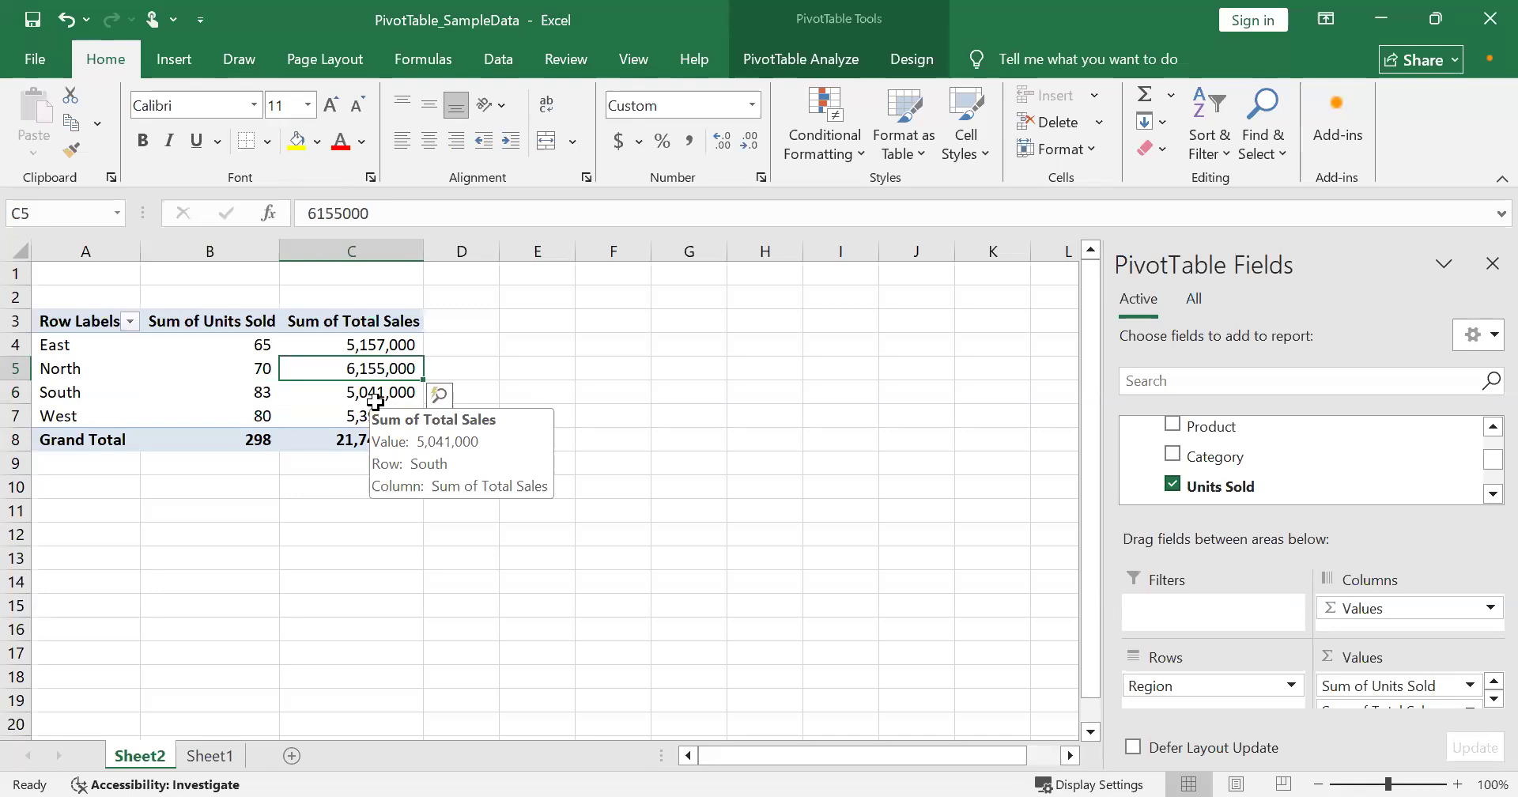
click(696, 526)
click(262, 413)
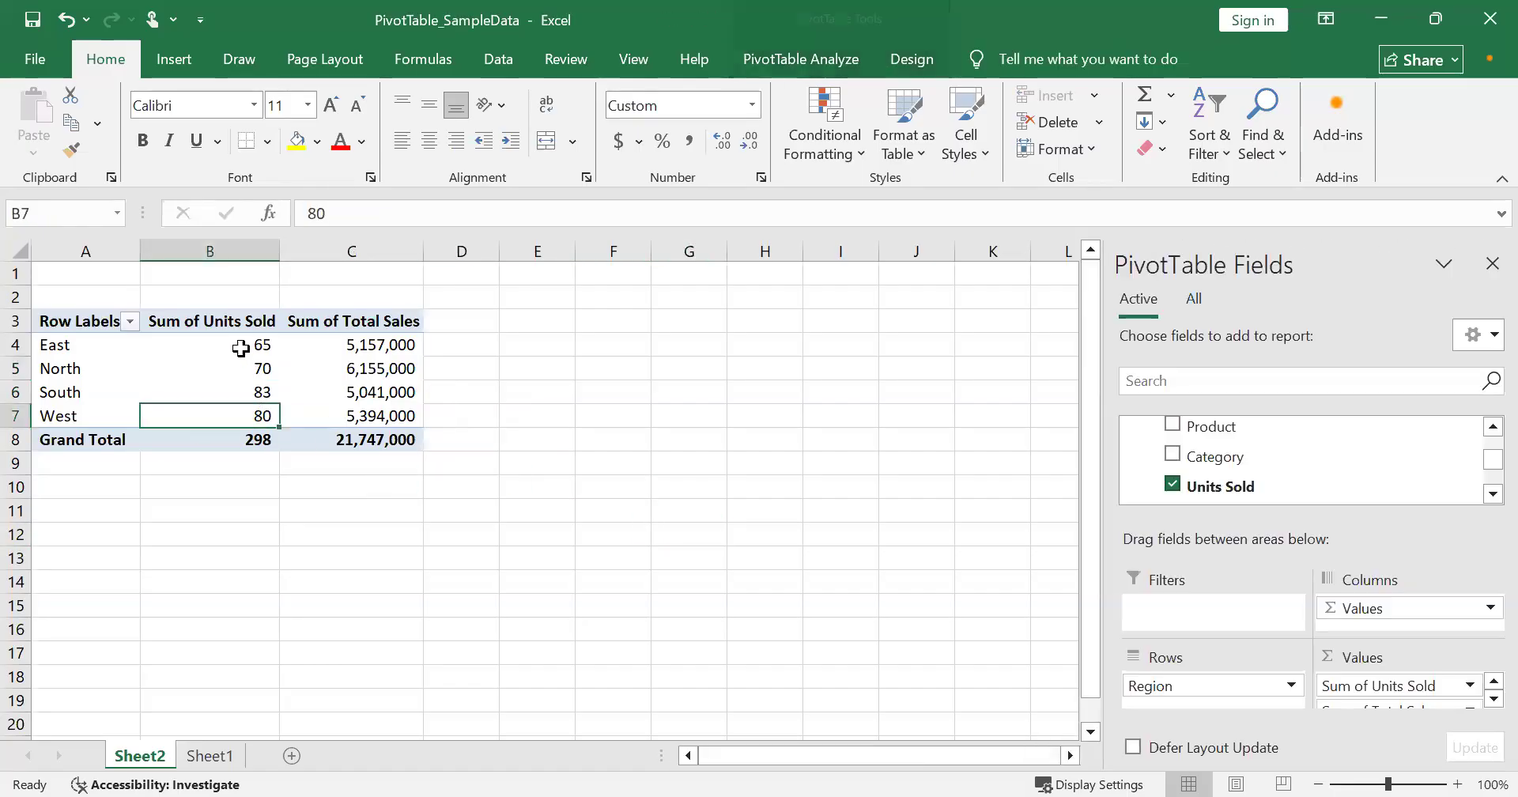
click(241, 348)
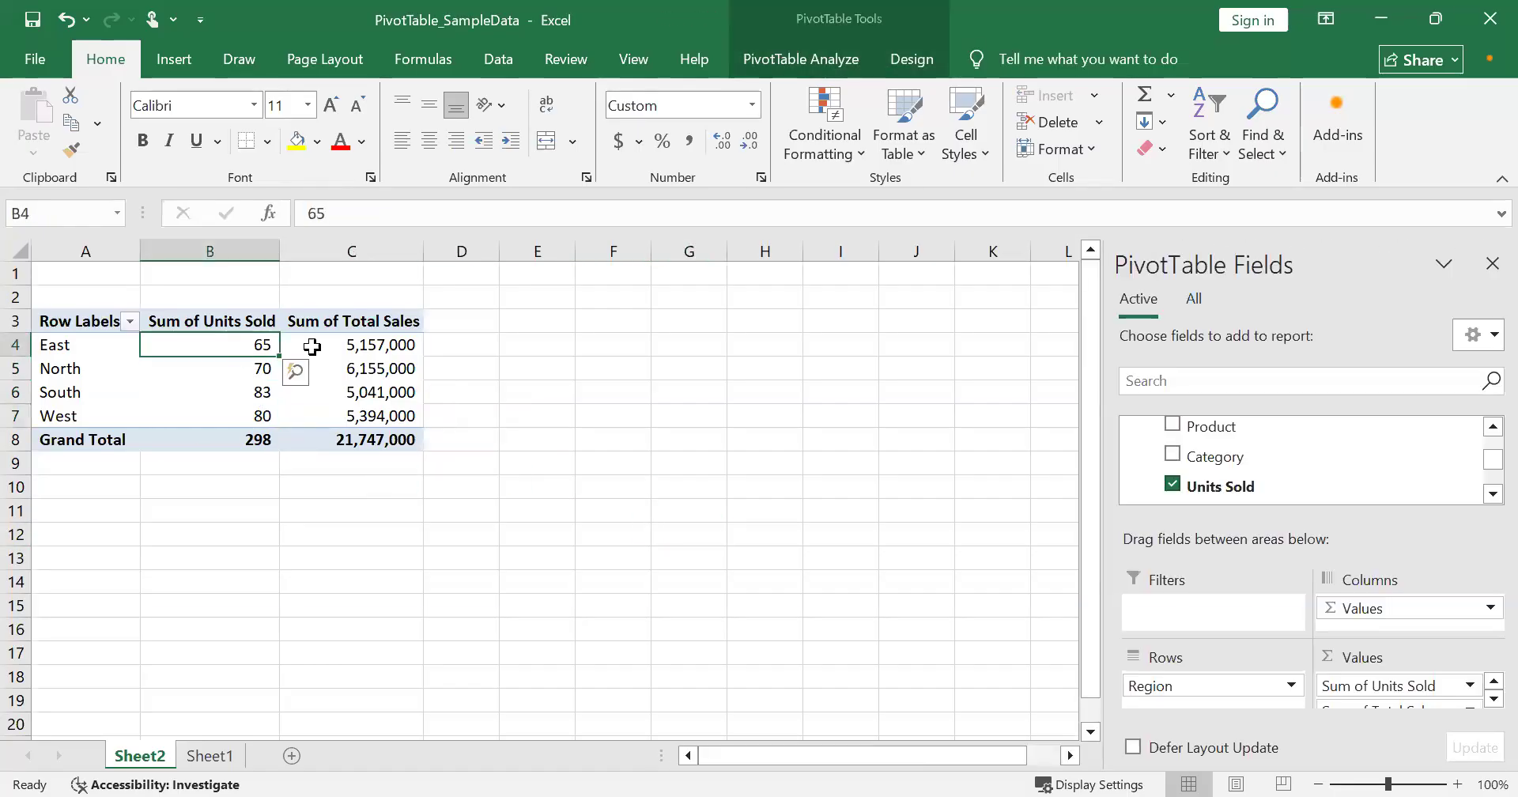
click(356, 345)
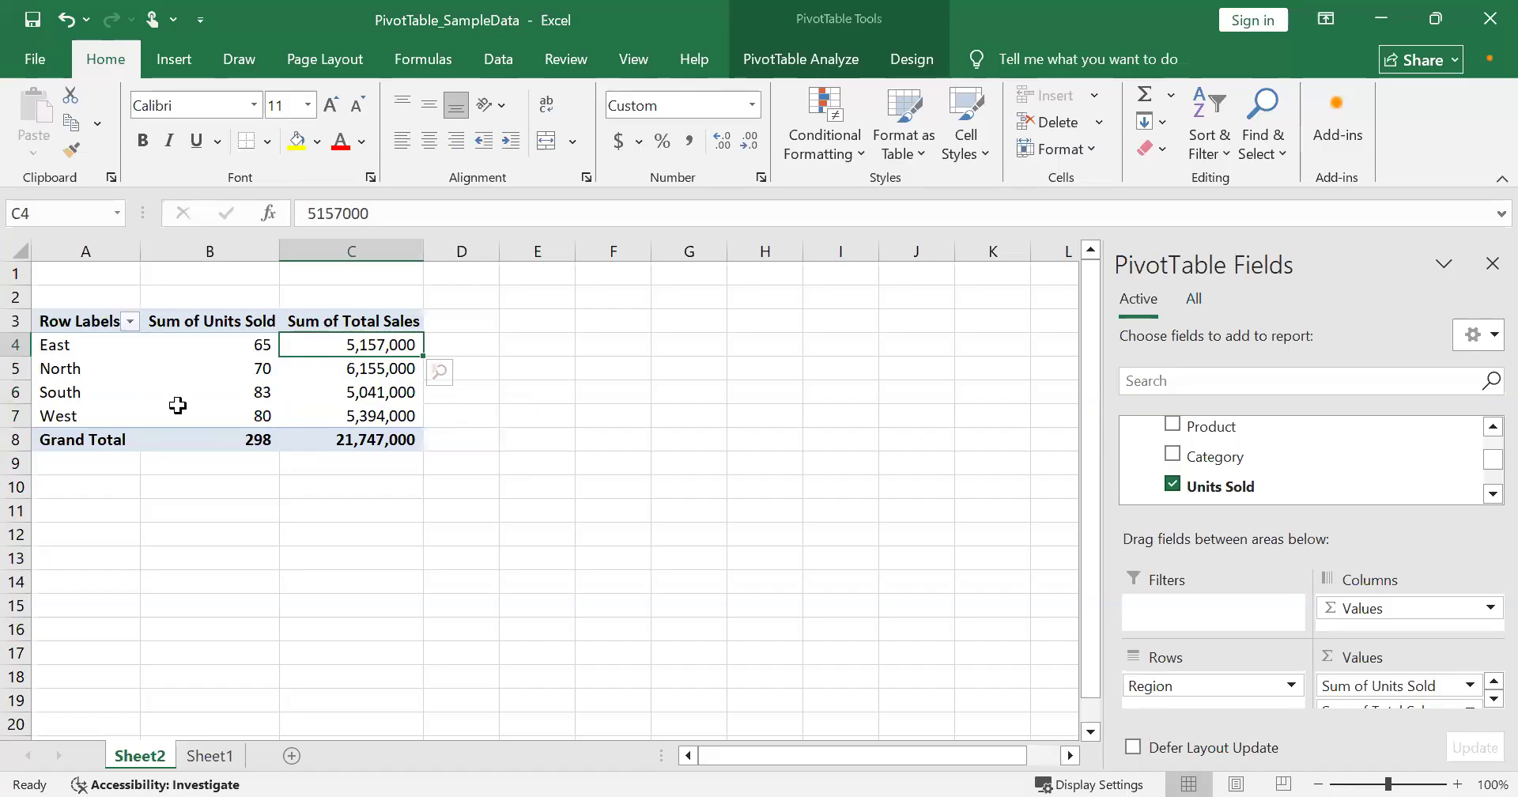
click(138, 394)
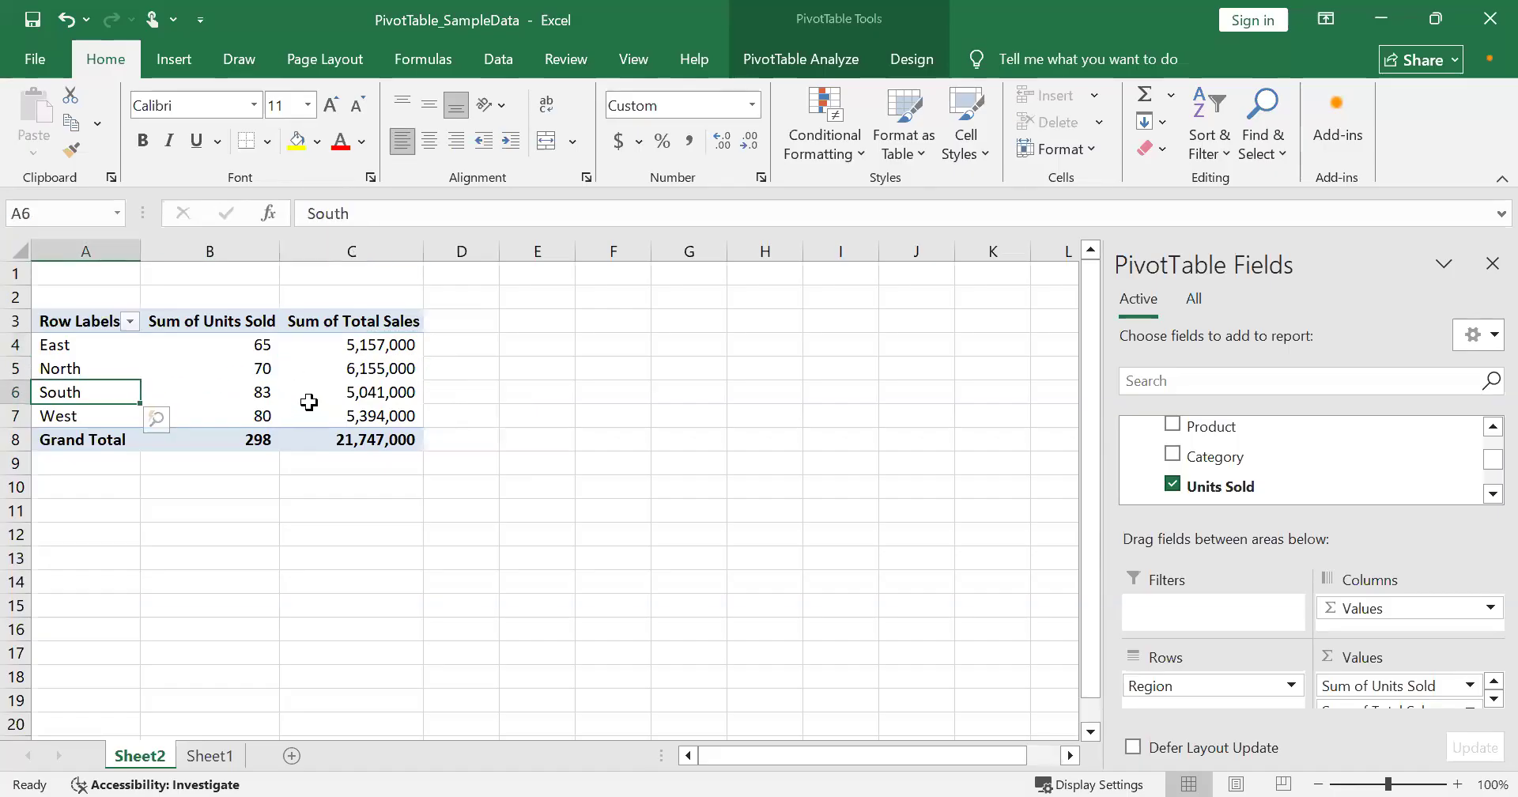
click(378, 392)
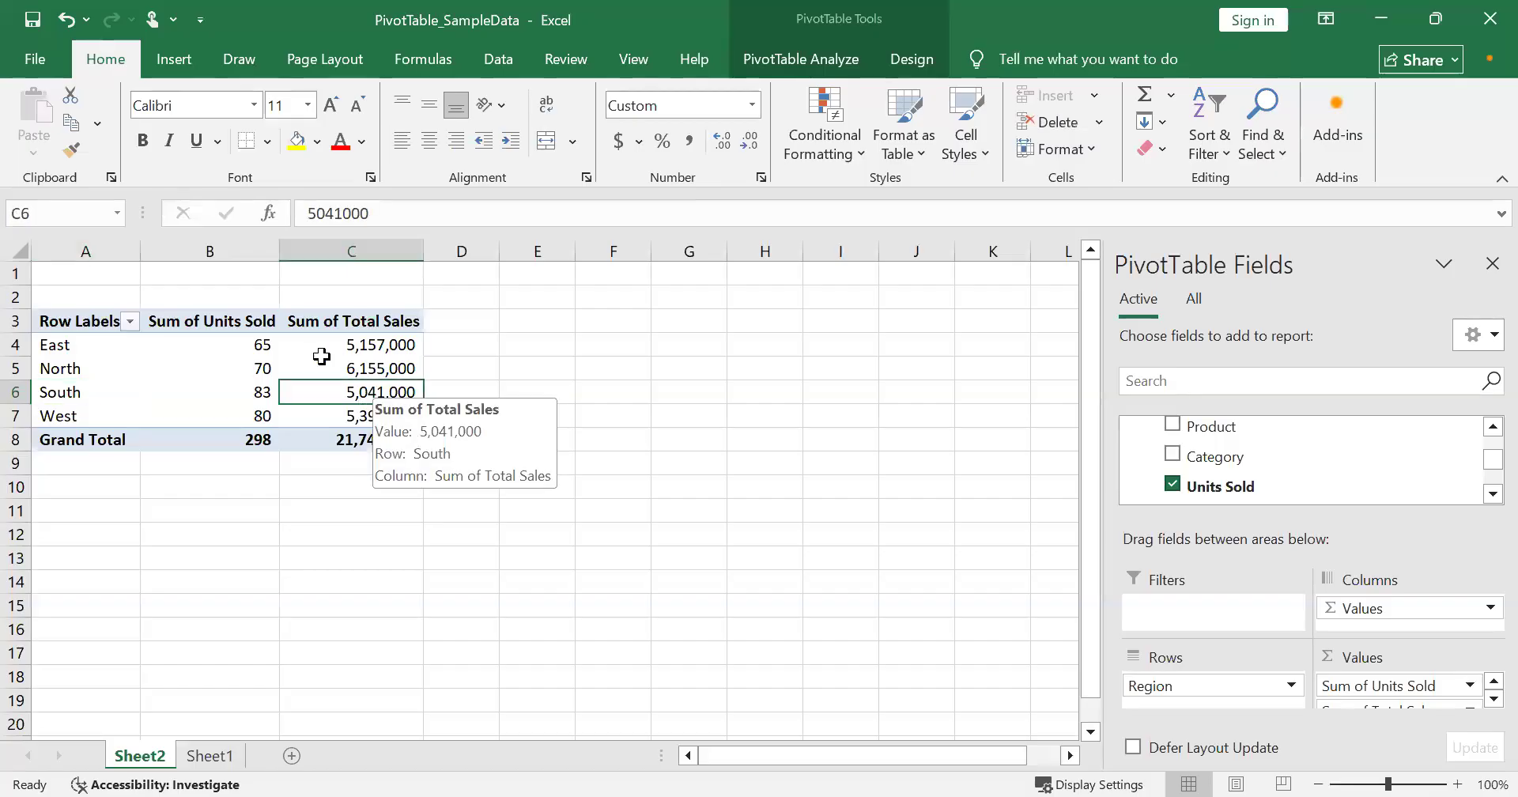
mouse_move(361, 385)
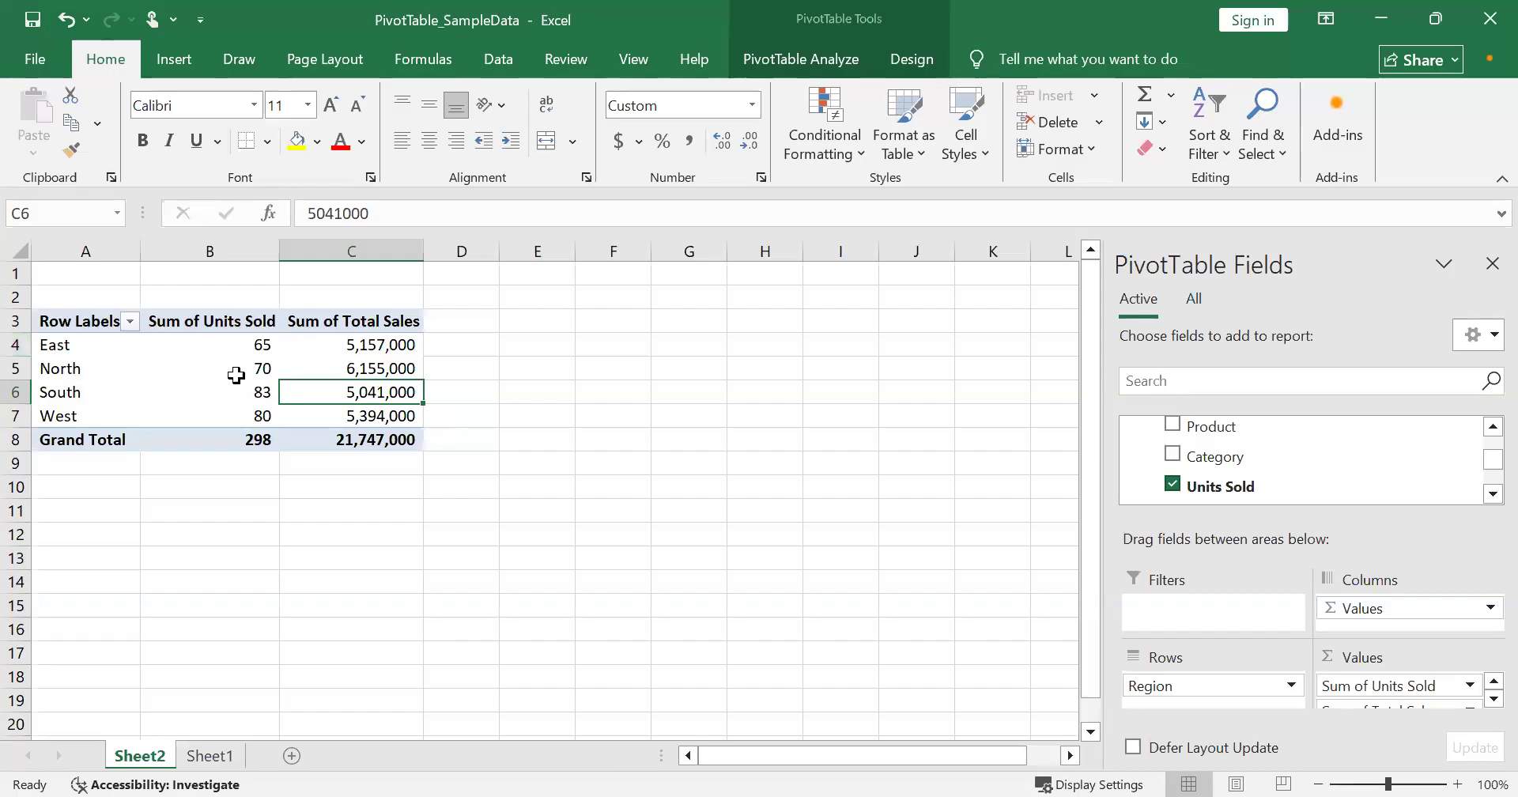
Sort the PivotTable's regions by Sum of Total Sales from largest to smallest.
click(368, 341)
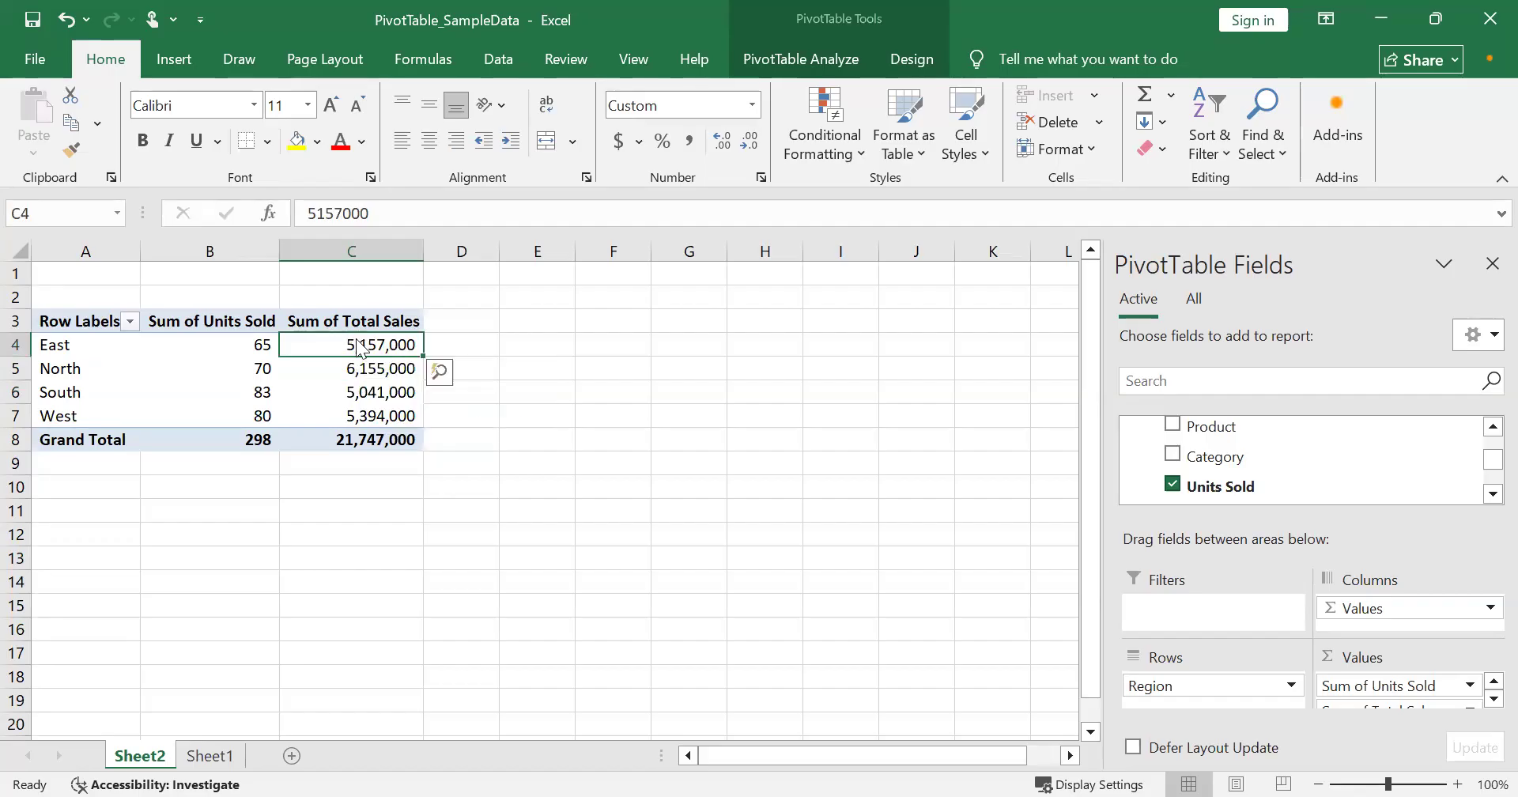
right_click(354, 341)
mouse_move(537, 506)
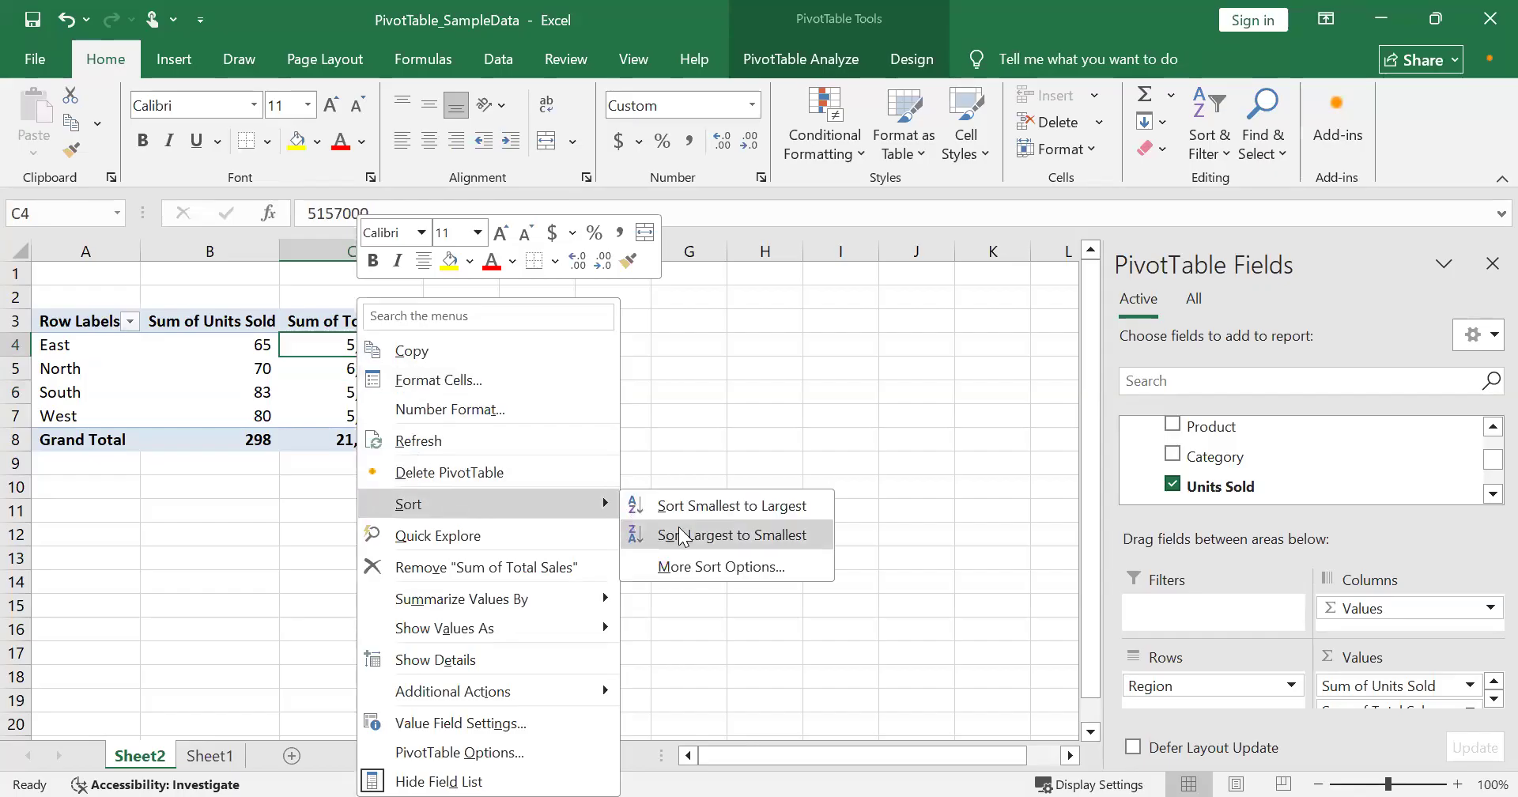
click(685, 537)
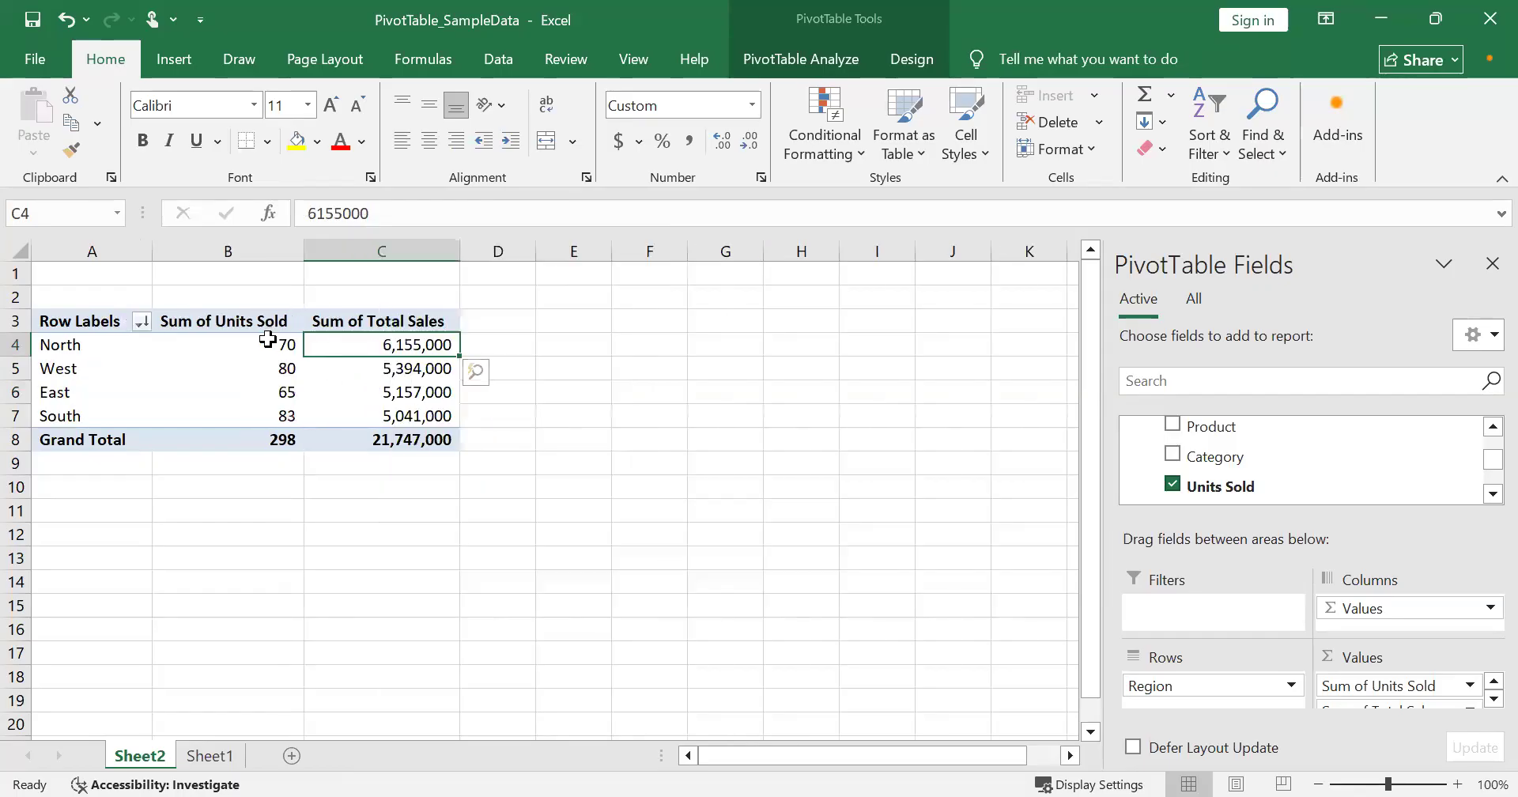
mouse_move(354, 343)
Sort the PivotTable's regions by Sum of Units Sold from largest to smallest.
click(229, 345)
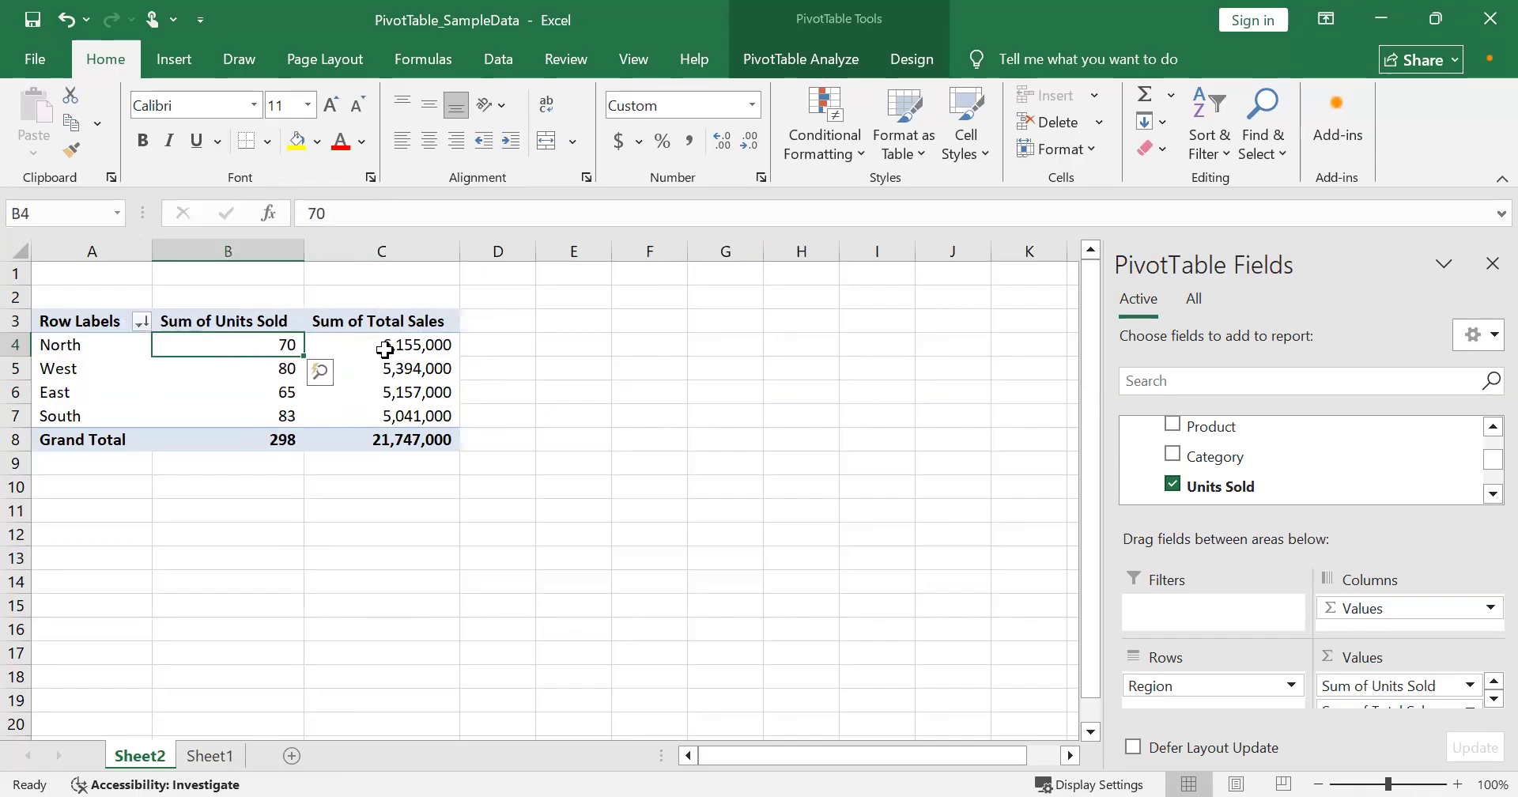
right_click(261, 345)
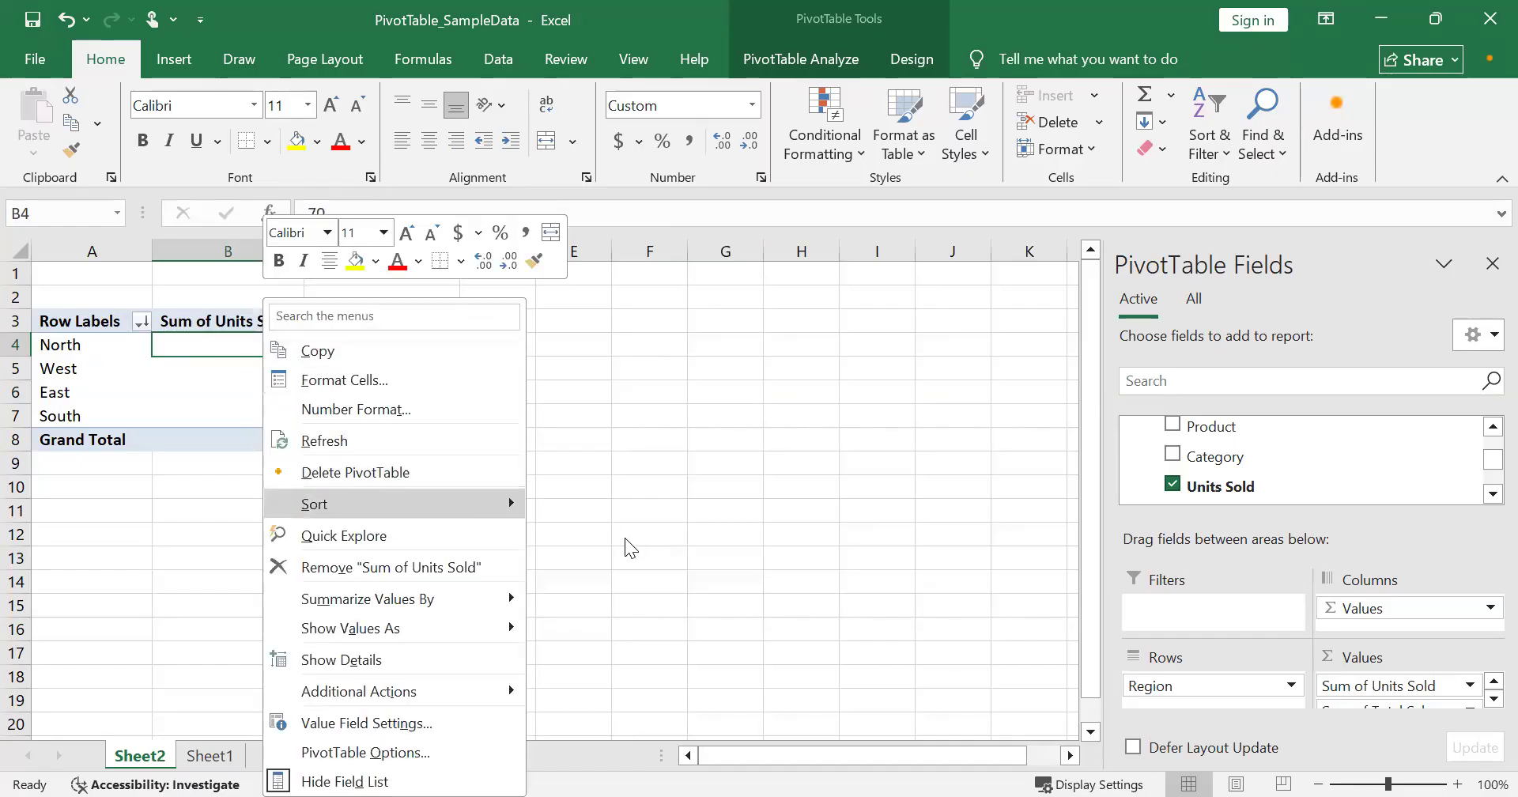
click(602, 528)
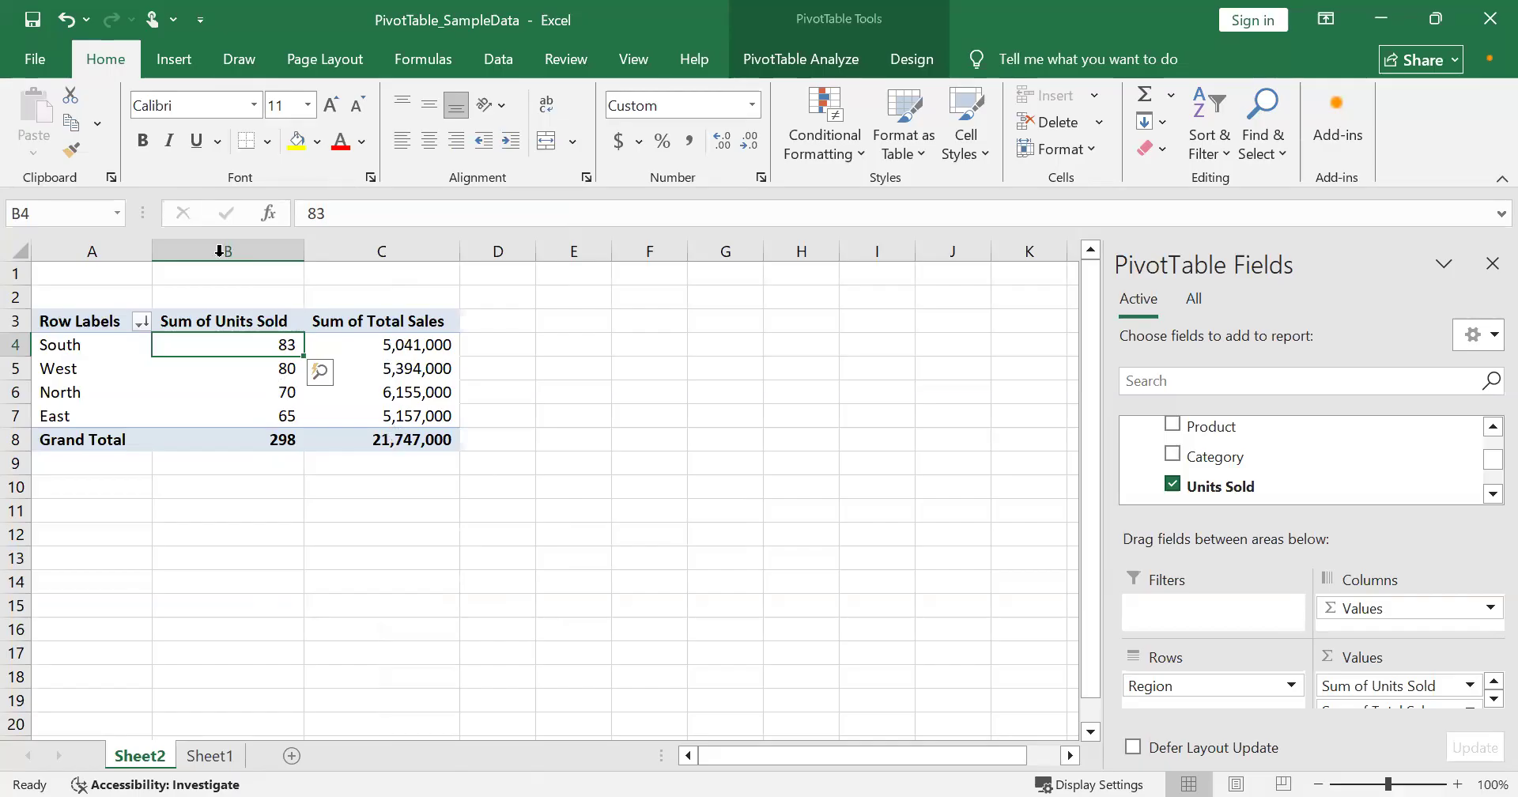
Sort the regions by Sum of Total Sales again, from largest to smallest.
click(393, 344)
right_click(396, 345)
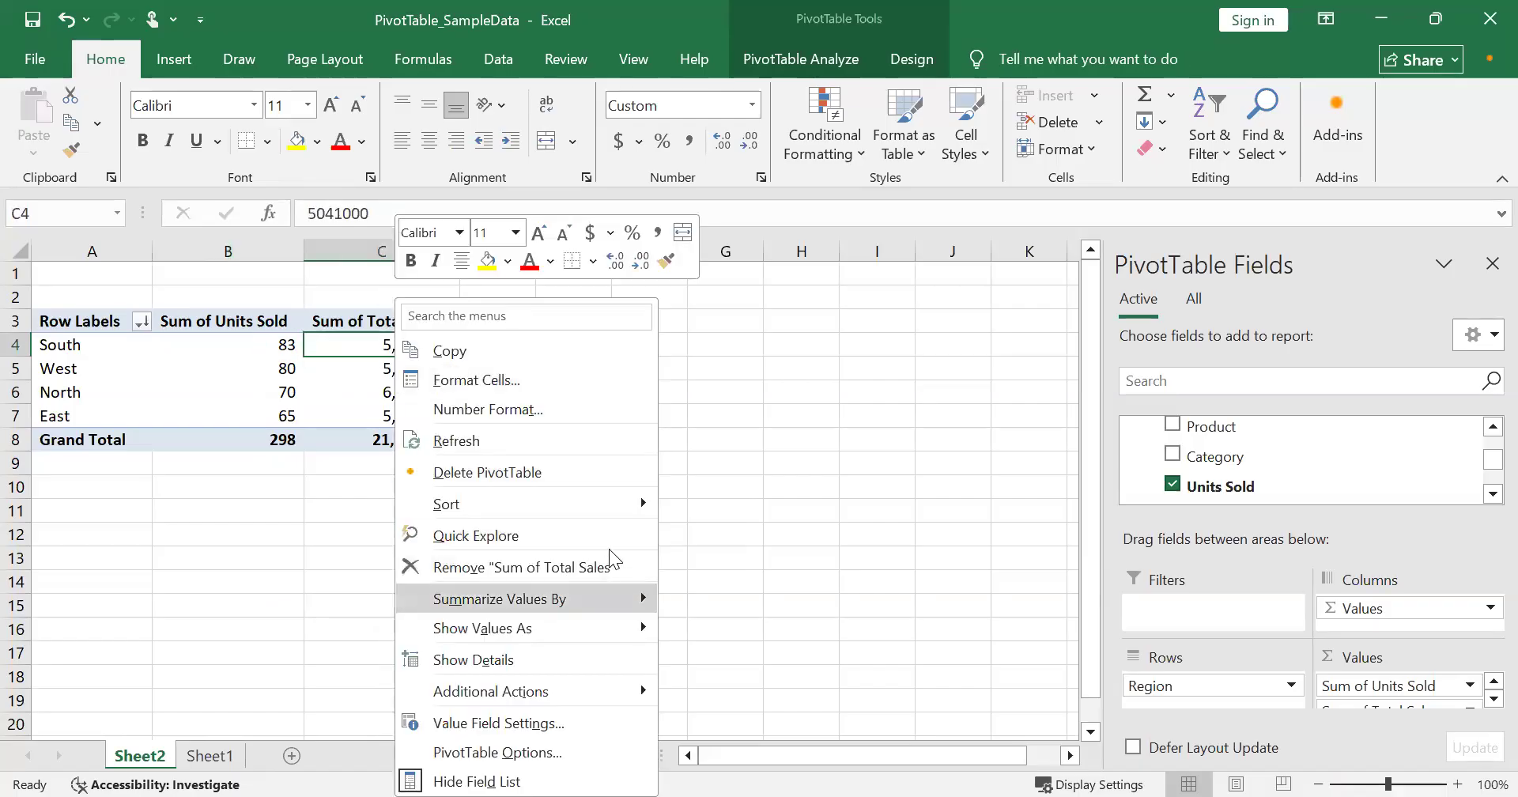
mouse_move(625, 514)
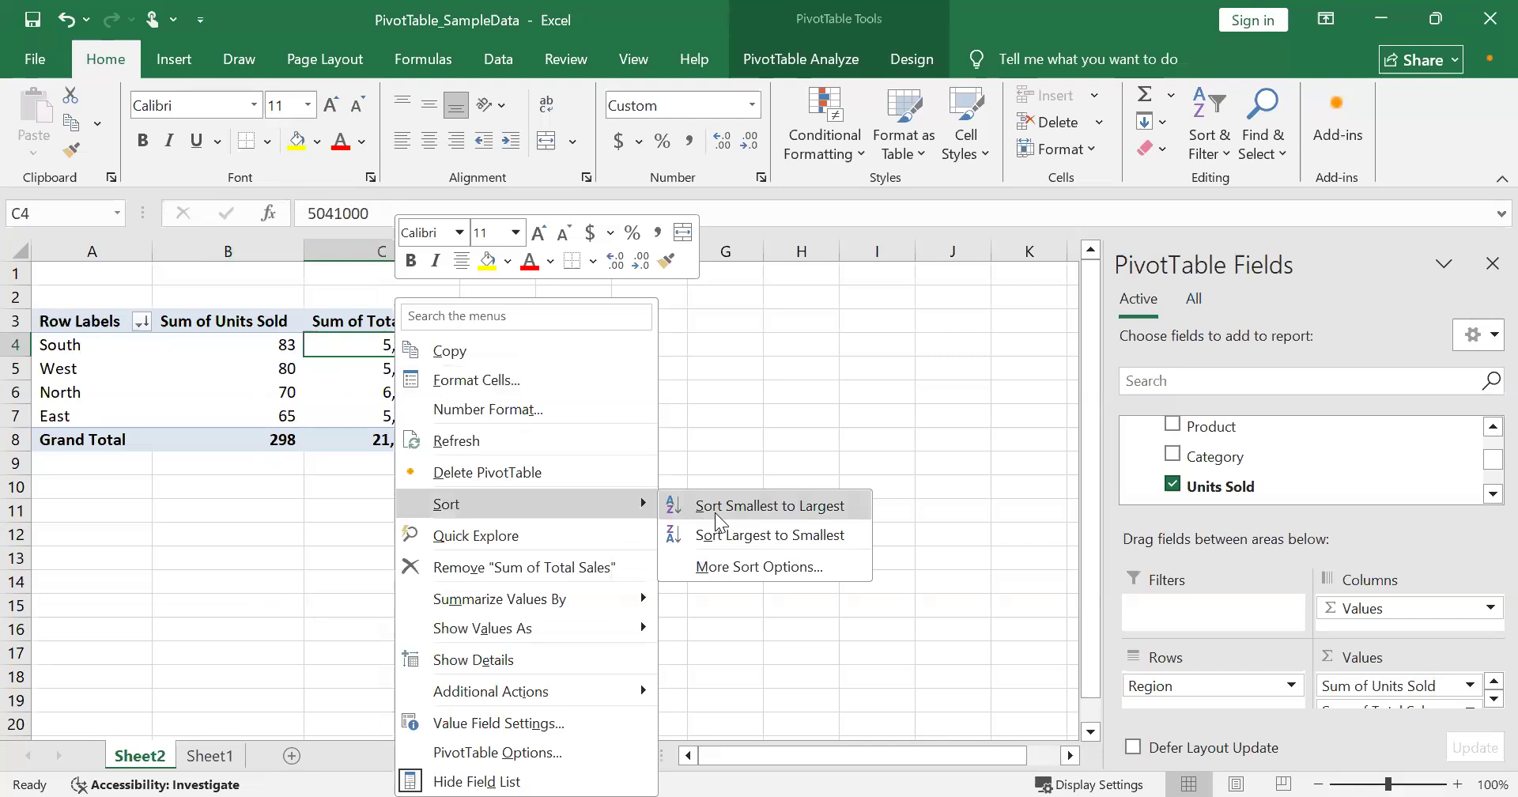
click(746, 536)
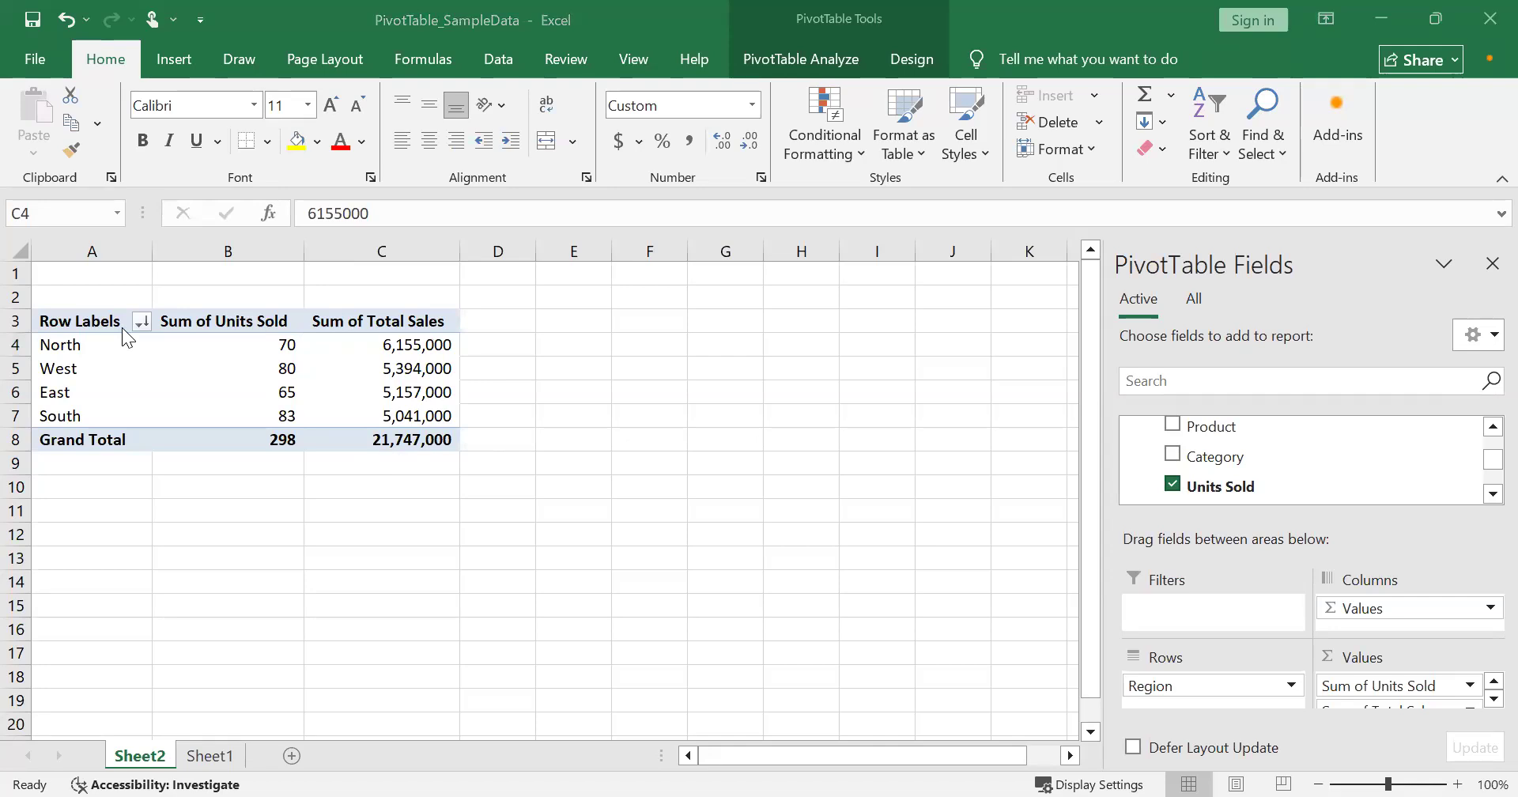
click(440, 348)
Select the PivotTable range A3:C7, leaving out the Grand Total row, and open the chart type choices for it.
click(68, 325)
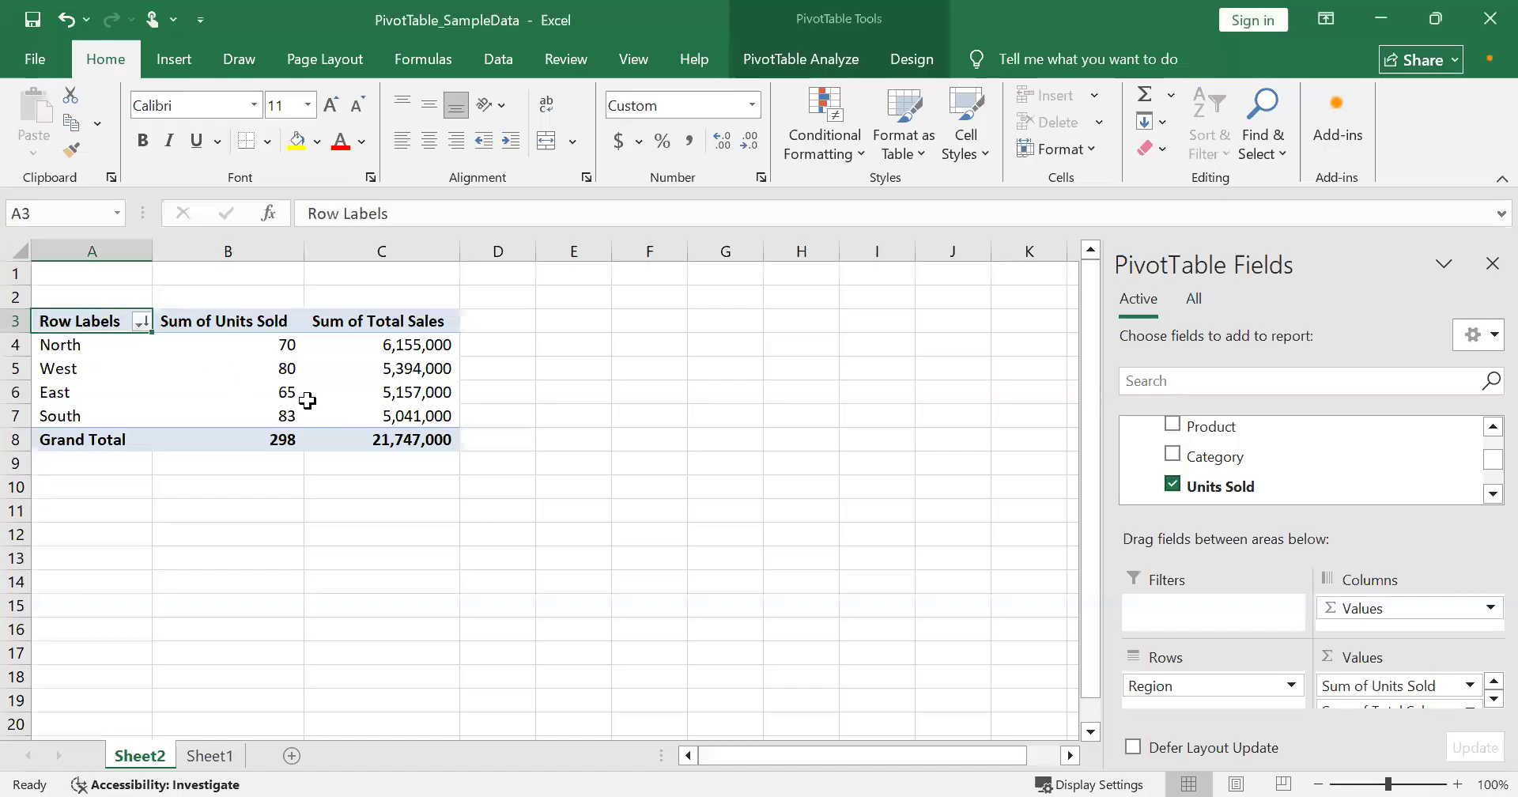
mouse_move(111, 324)
mouse_down()
mouse_move(354, 413)
mouse_move(401, 414)
mouse_move(400, 435)
mouse_up()
click(401, 435)
drag(95, 321, 292, 391)
click(361, 389)
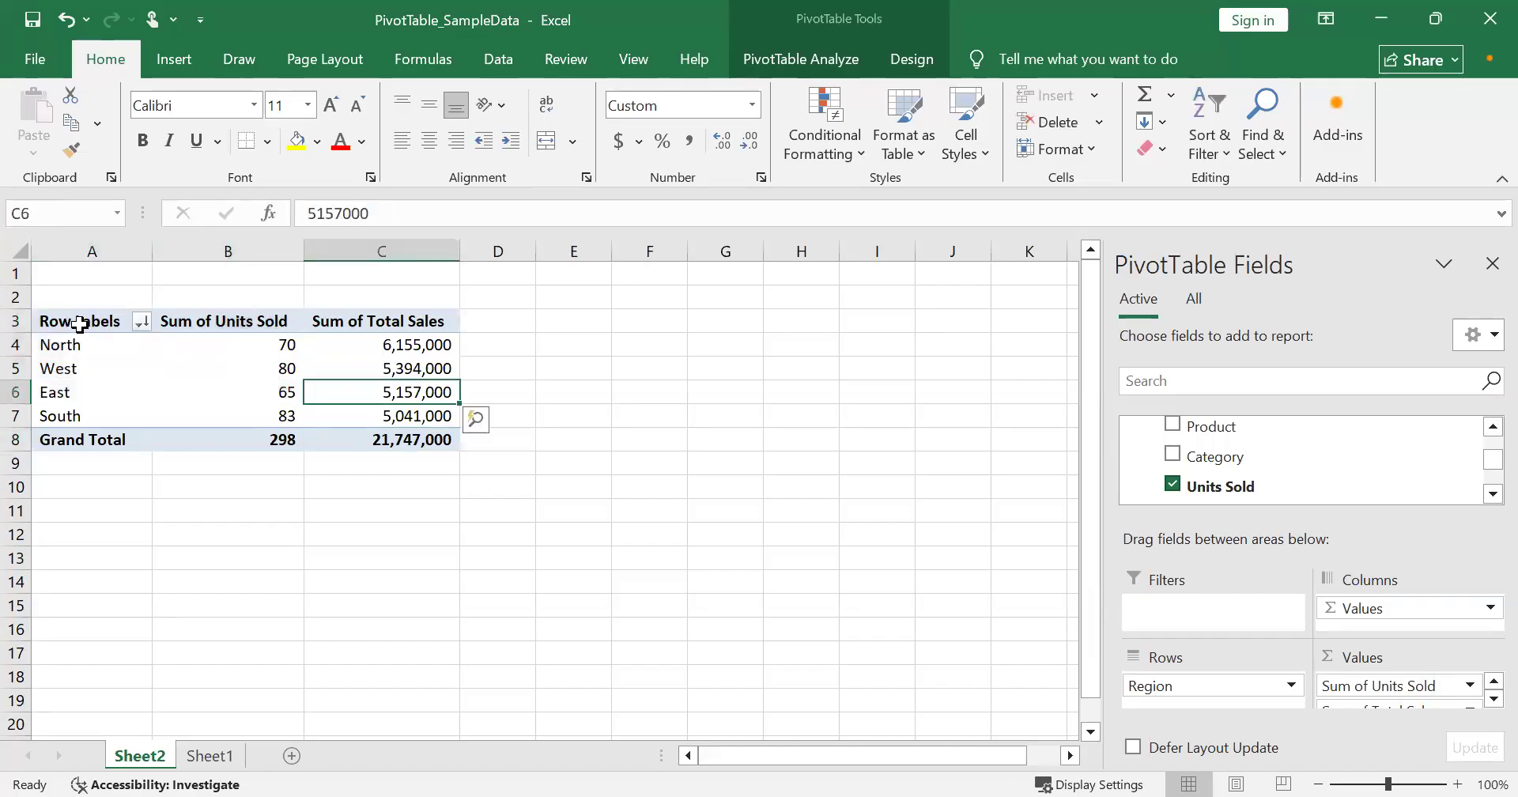
drag(82, 322, 429, 420)
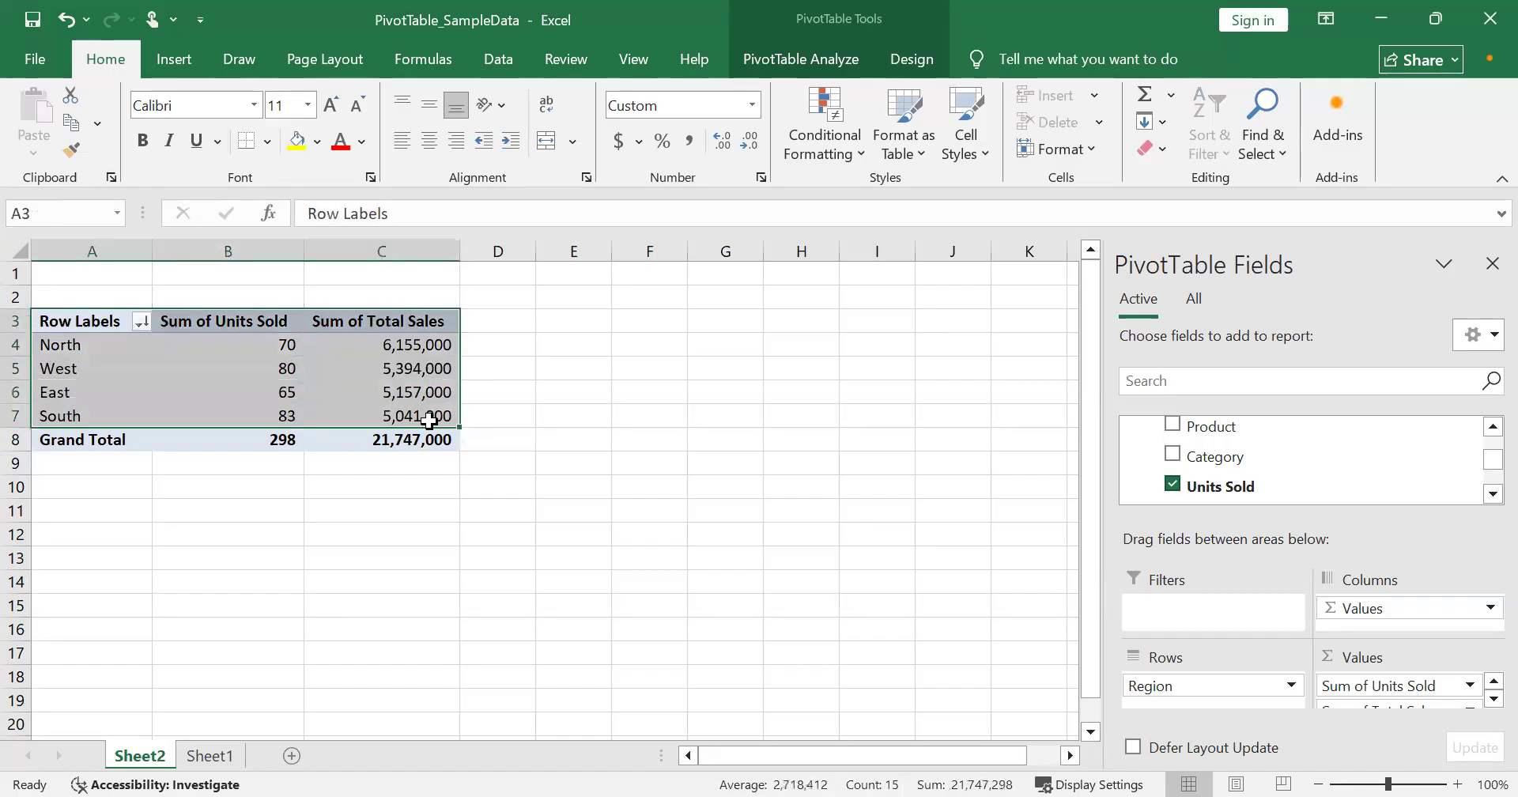
click(169, 57)
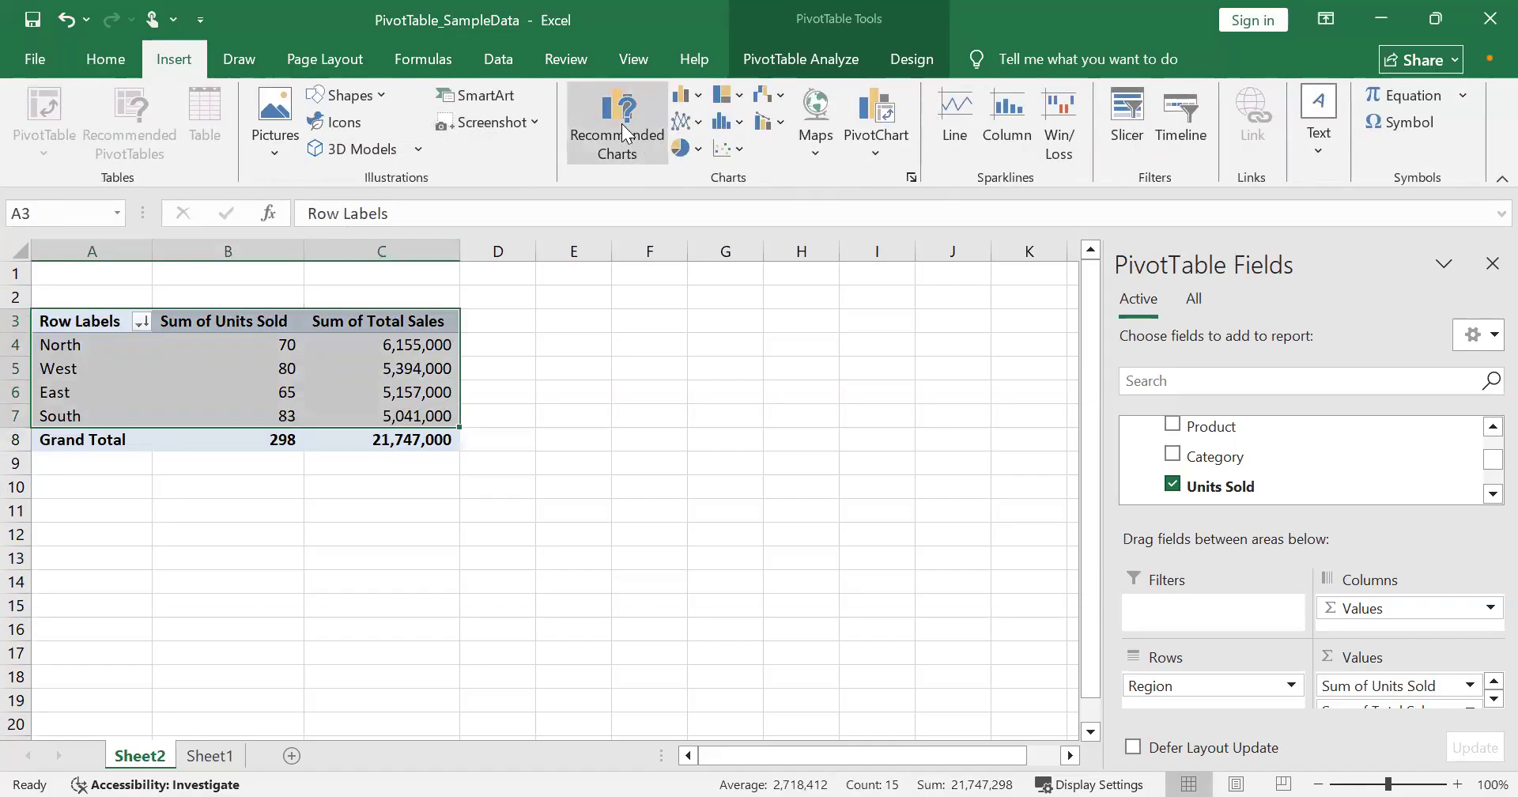
click(622, 125)
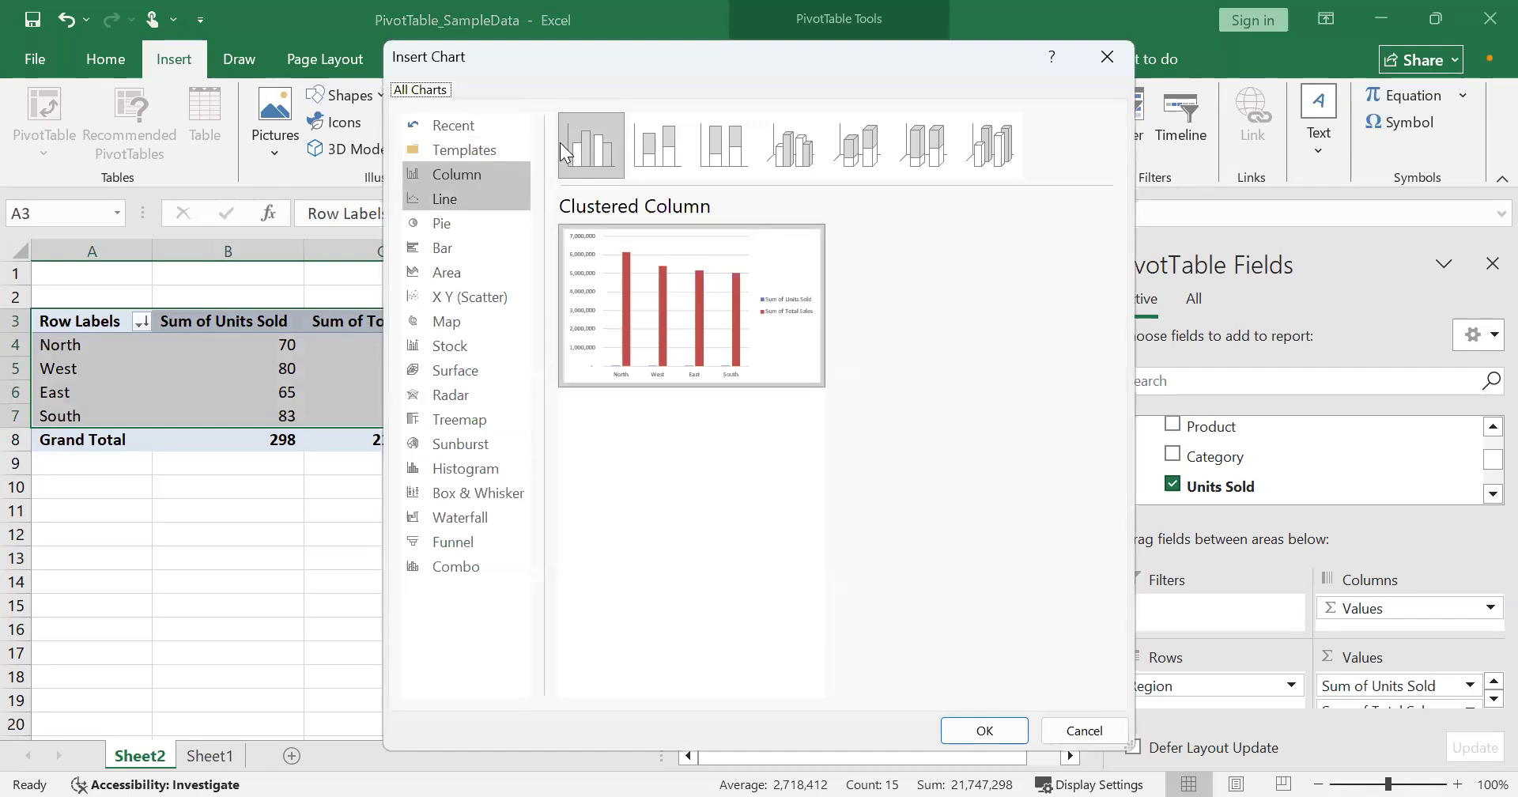
Preview the Stacked Column, 100% Stacked Column, Line and Pie chart types for the selected PivotTable data.
click(672, 156)
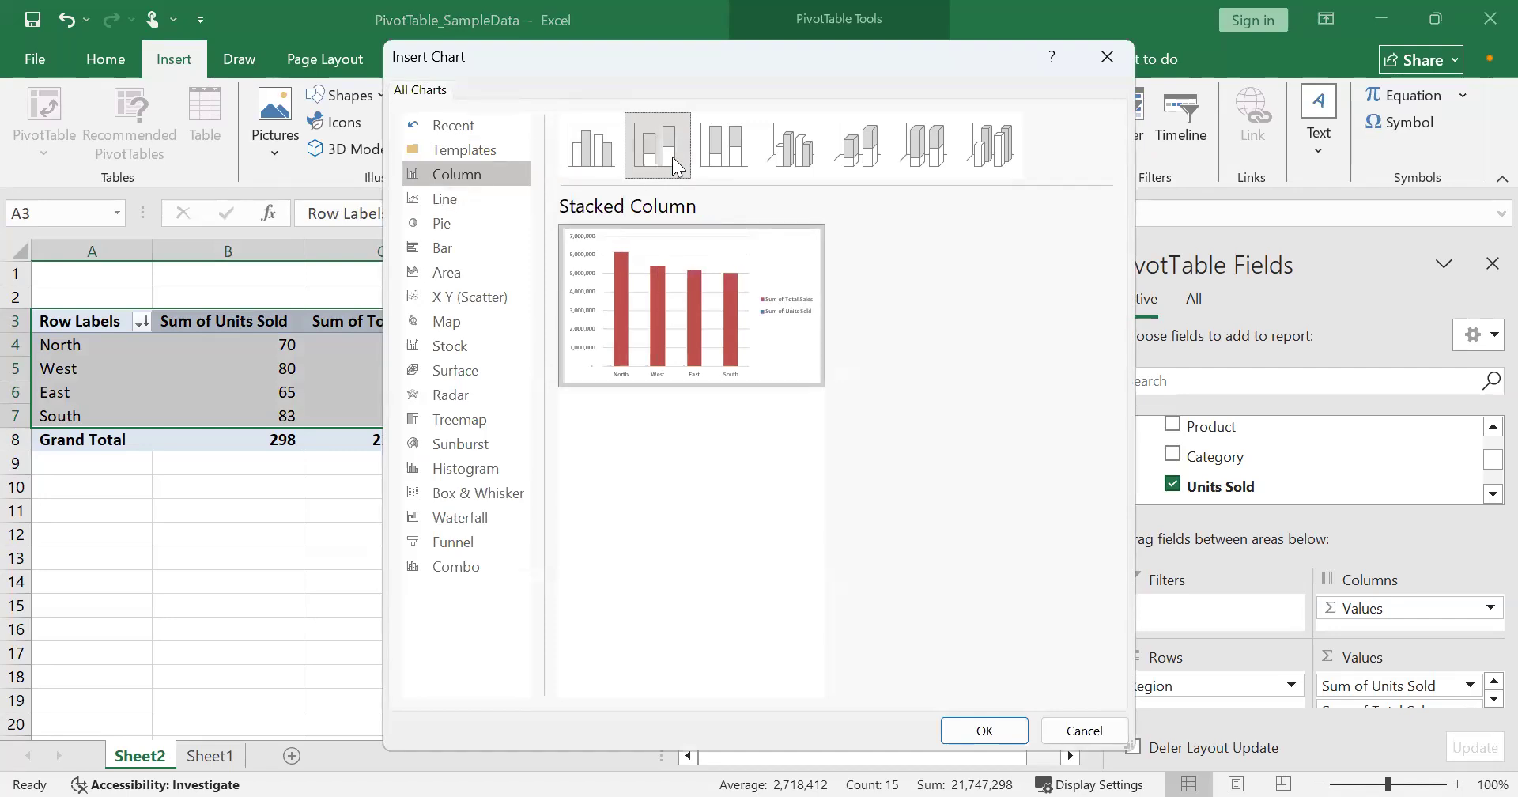
click(734, 144)
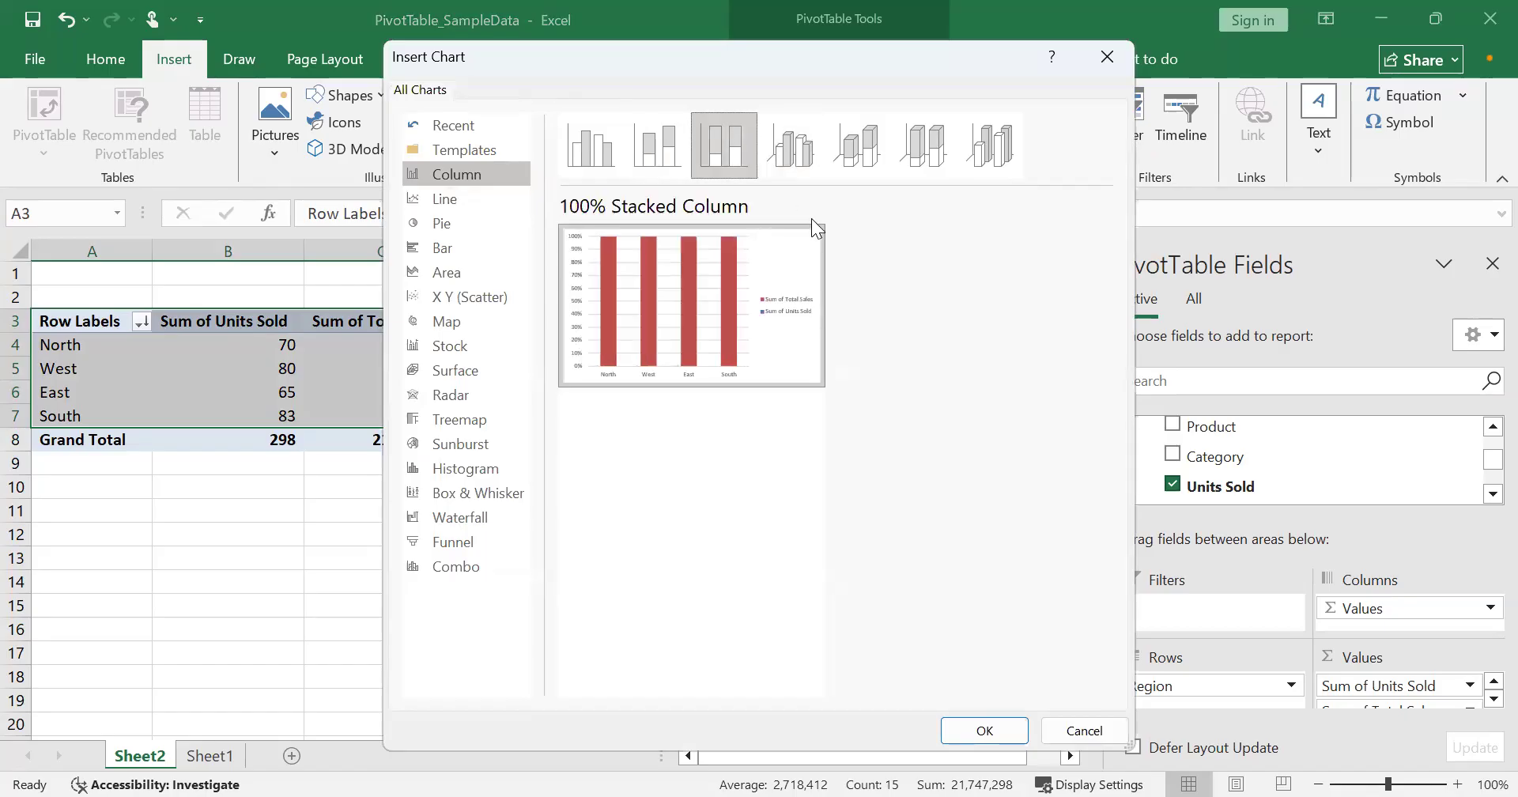
mouse_move(701, 263)
click(447, 201)
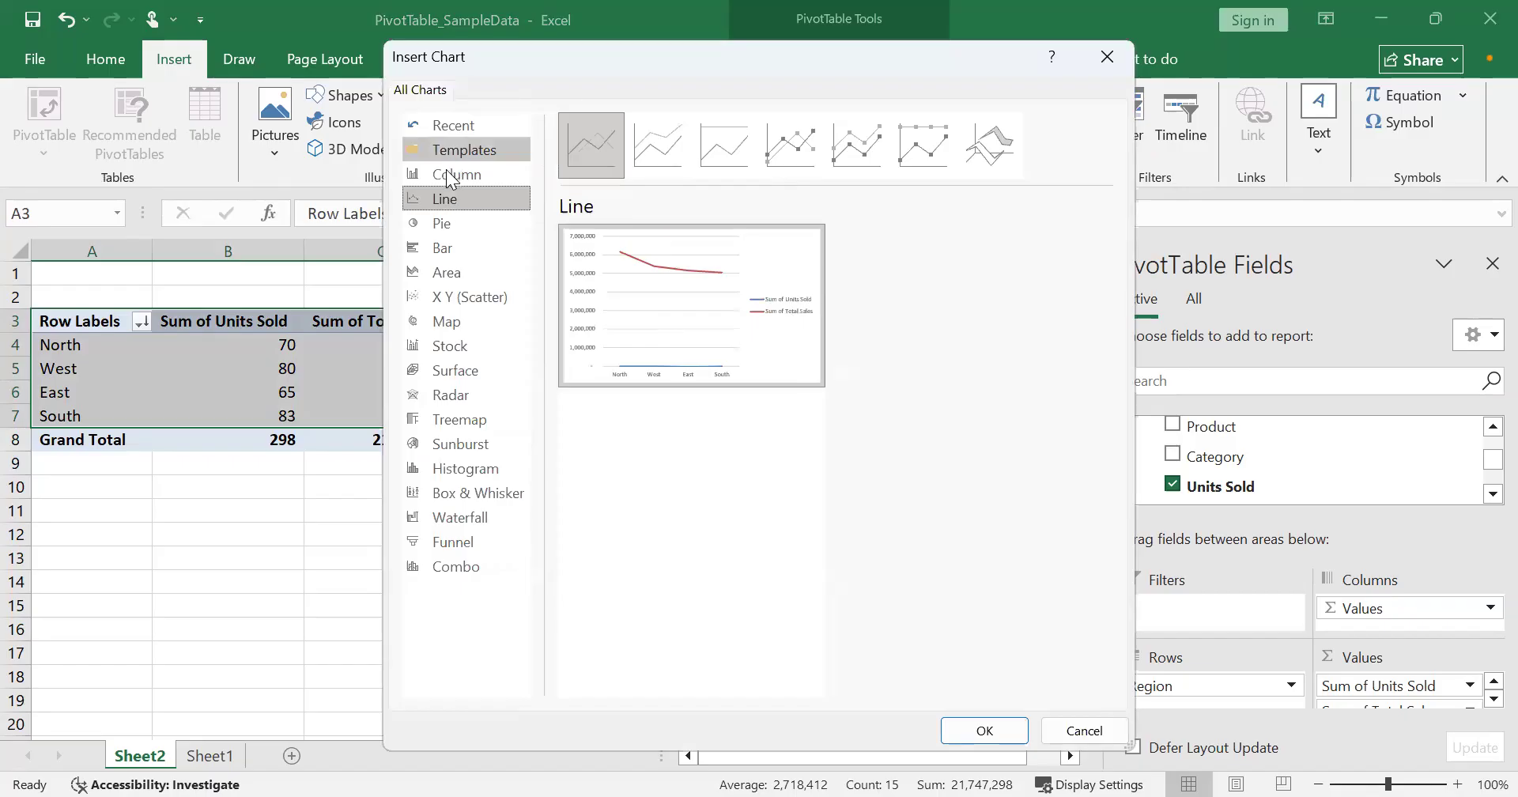
click(446, 171)
click(446, 202)
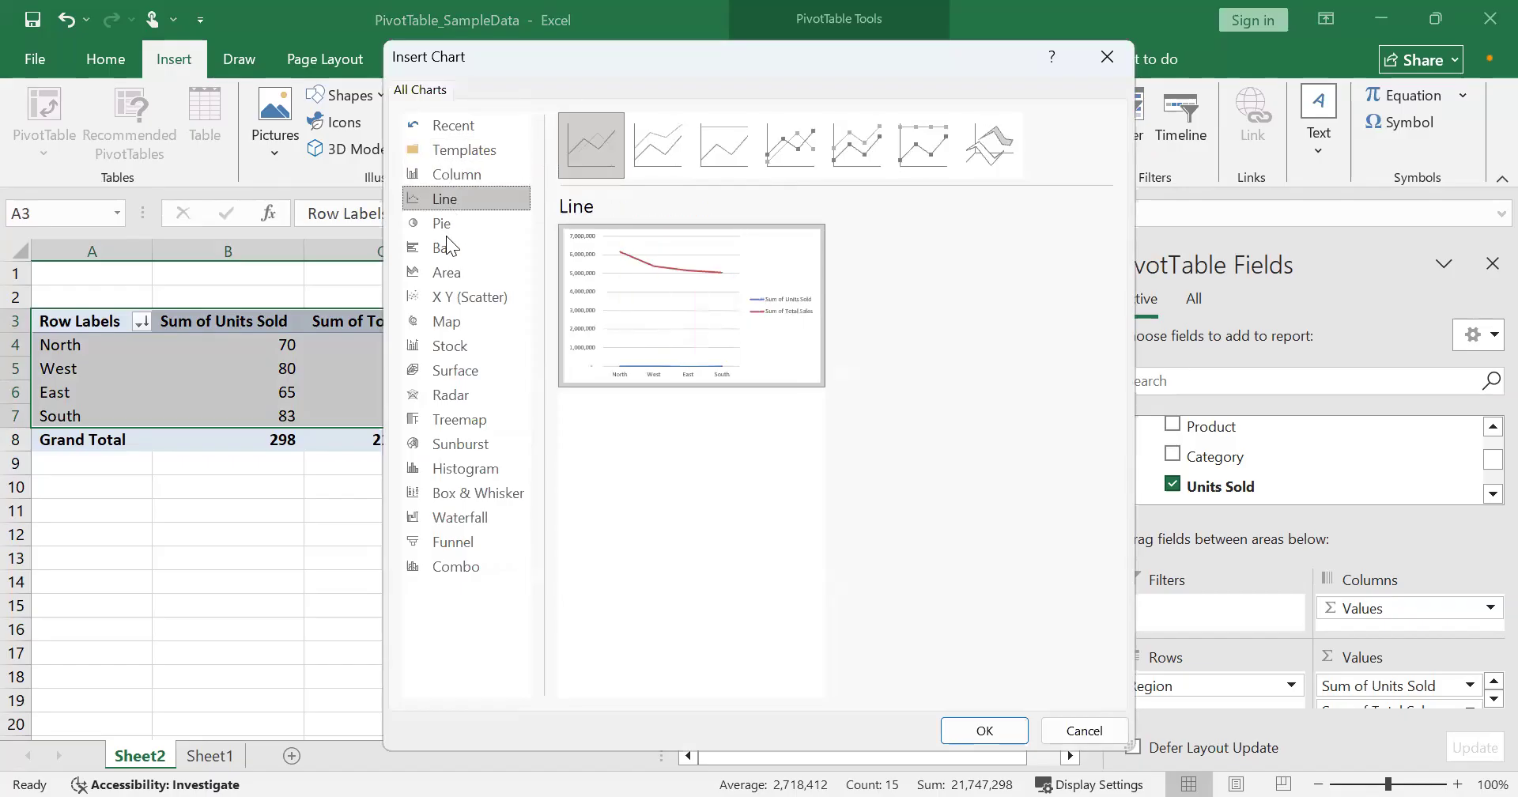
click(446, 239)
click(446, 225)
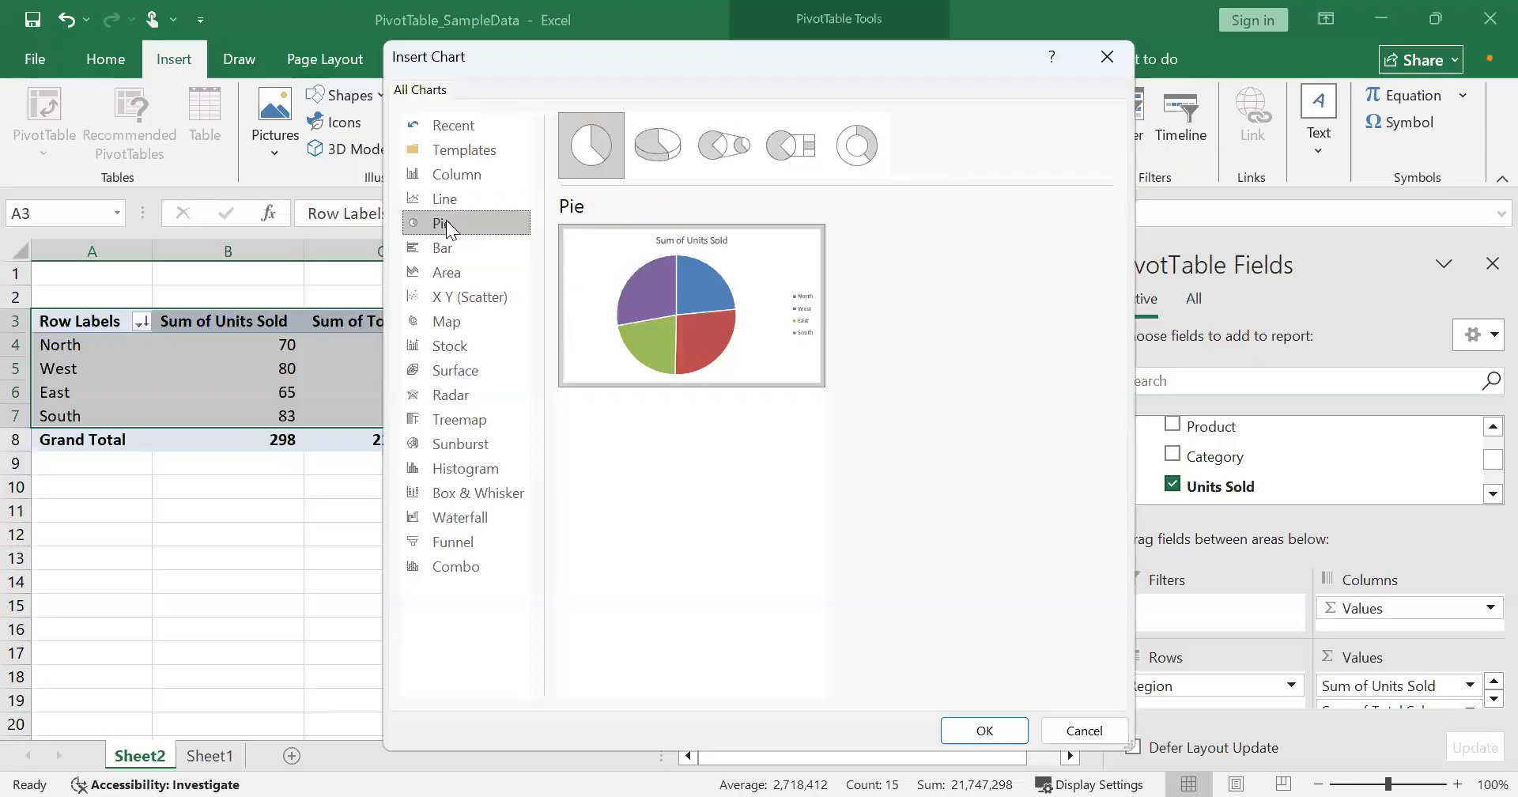
Insert a Clustered Bar PivotChart of the regional figures and move it off the PivotTable towards columns D to J.
click(446, 250)
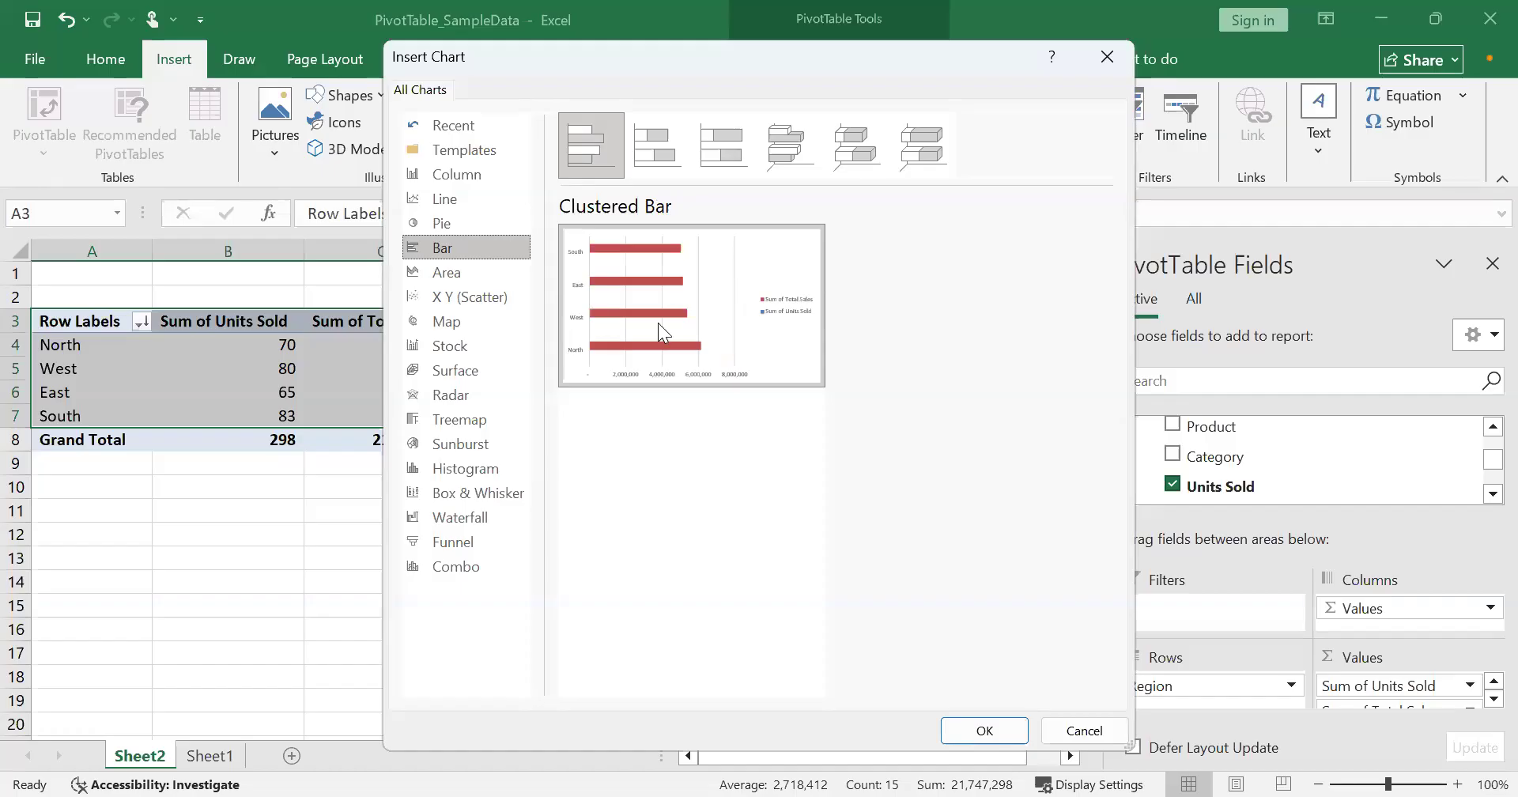
mouse_move(656, 324)
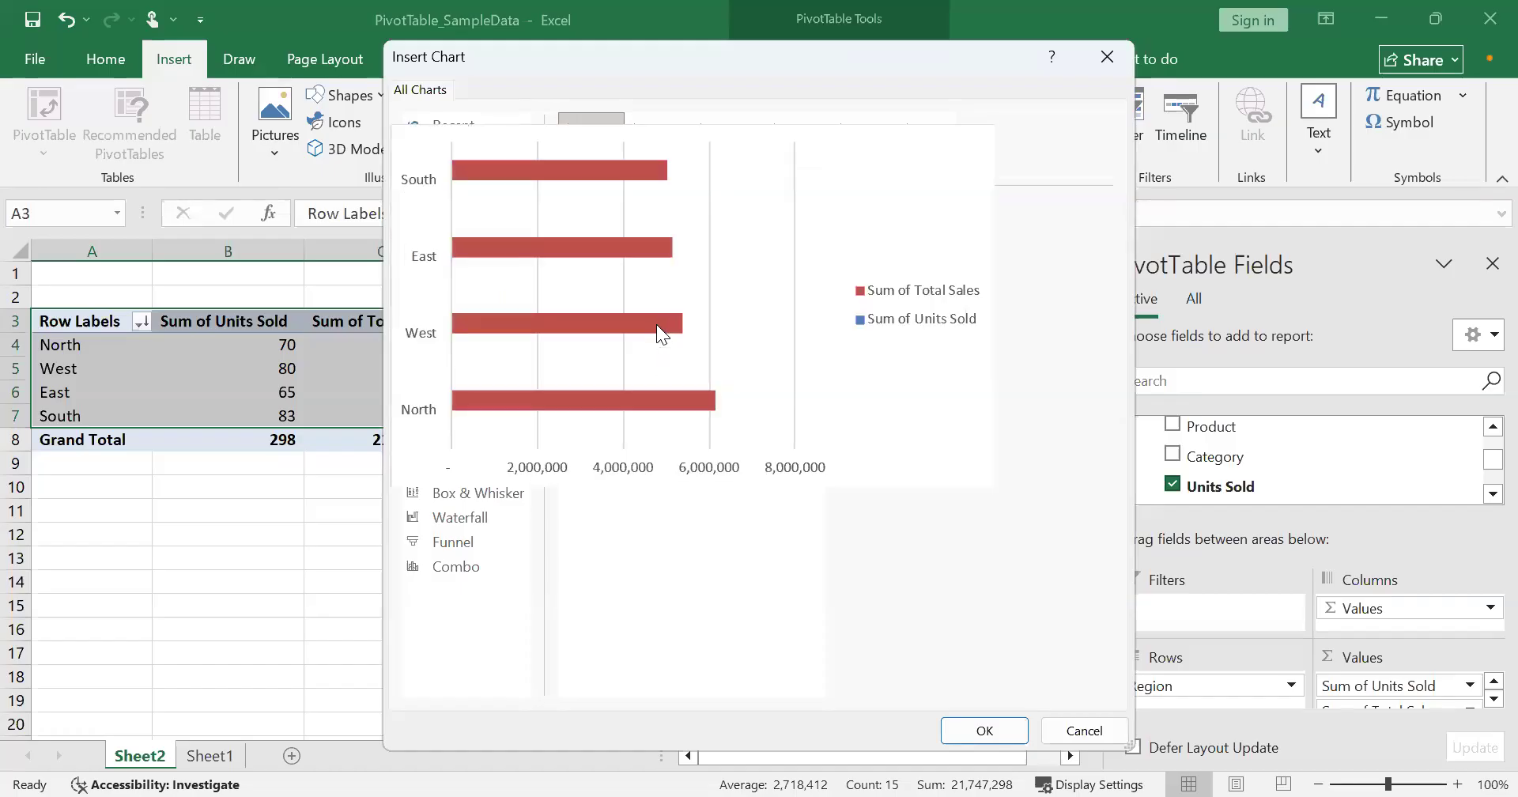
key(Return)
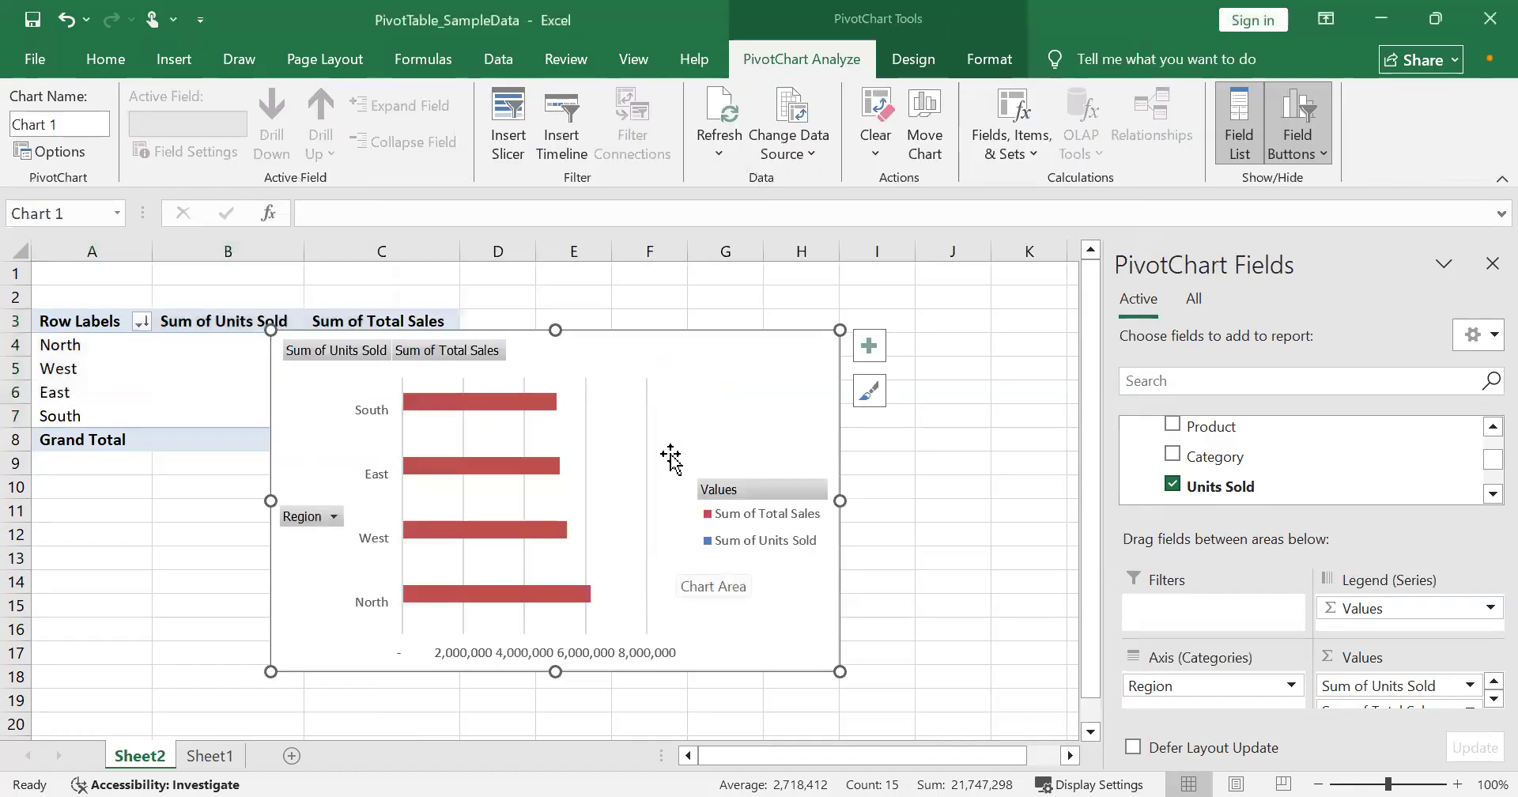
drag(705, 342, 777, 340)
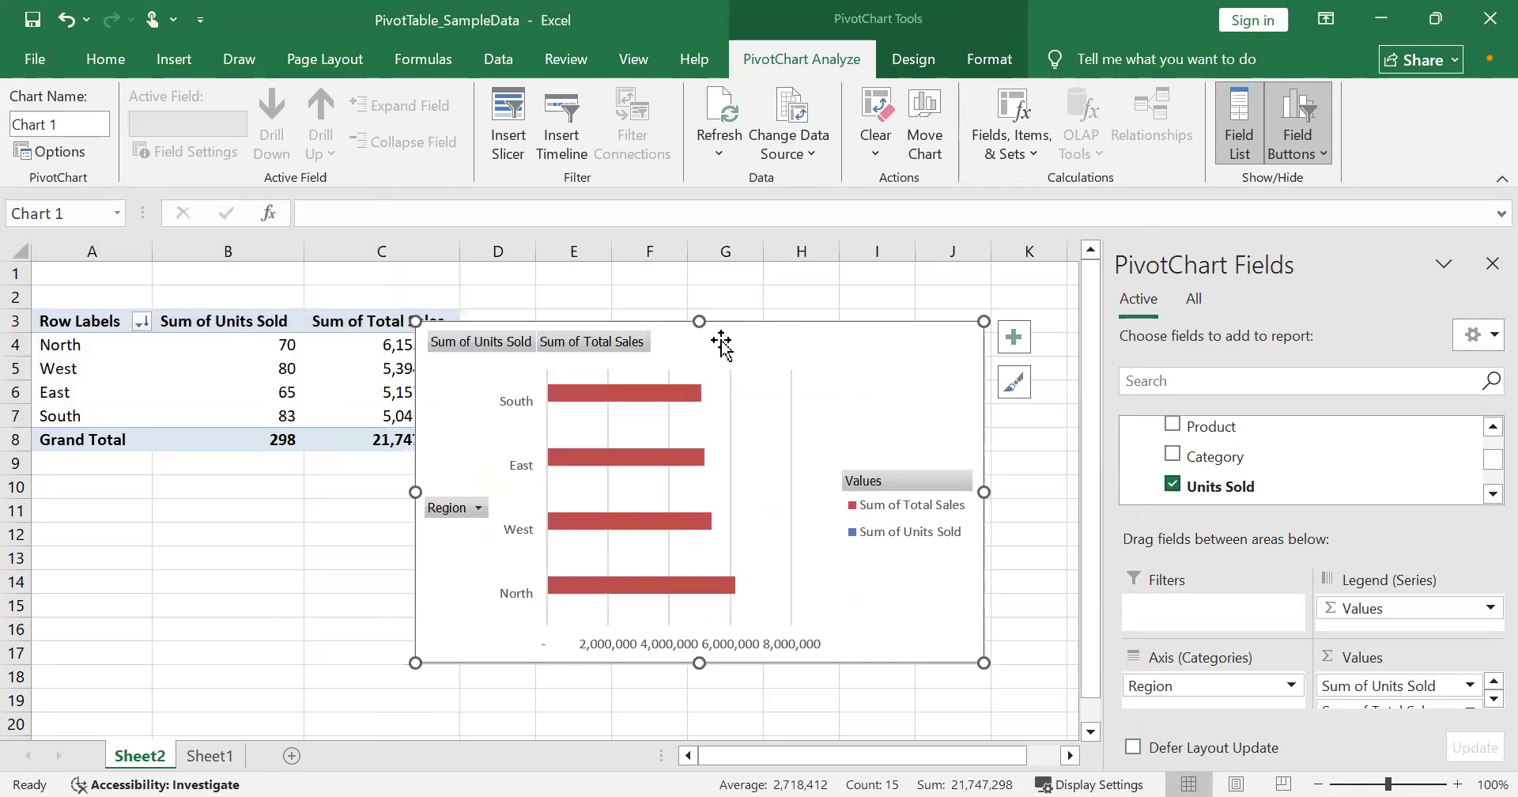
Delete the Clustered Bar PivotChart and return to the Sum of Units Sold figures in the PivotTable.
key(Delete)
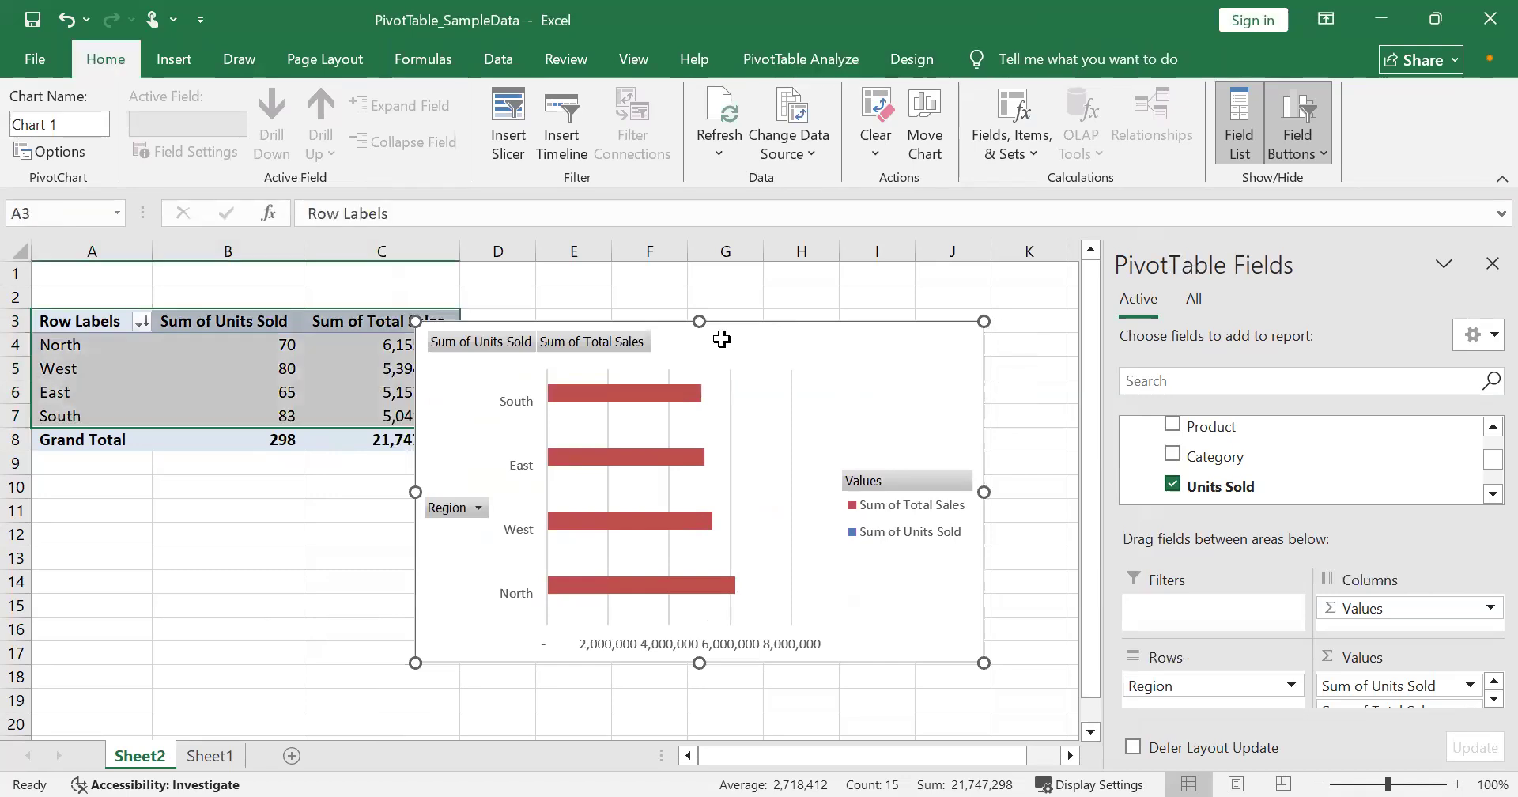
drag(447, 502, 227, 348)
click(229, 354)
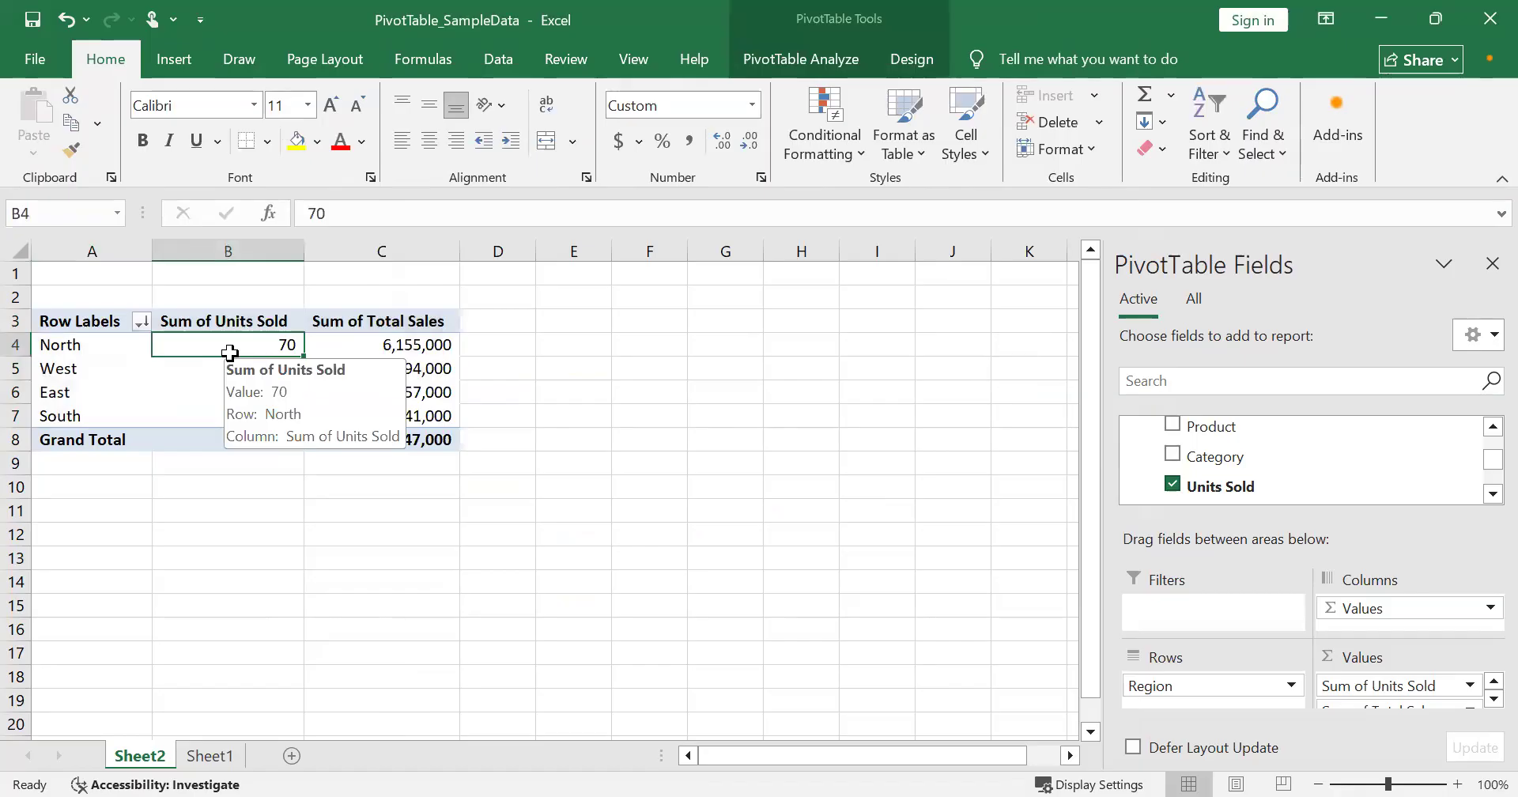
click(165, 368)
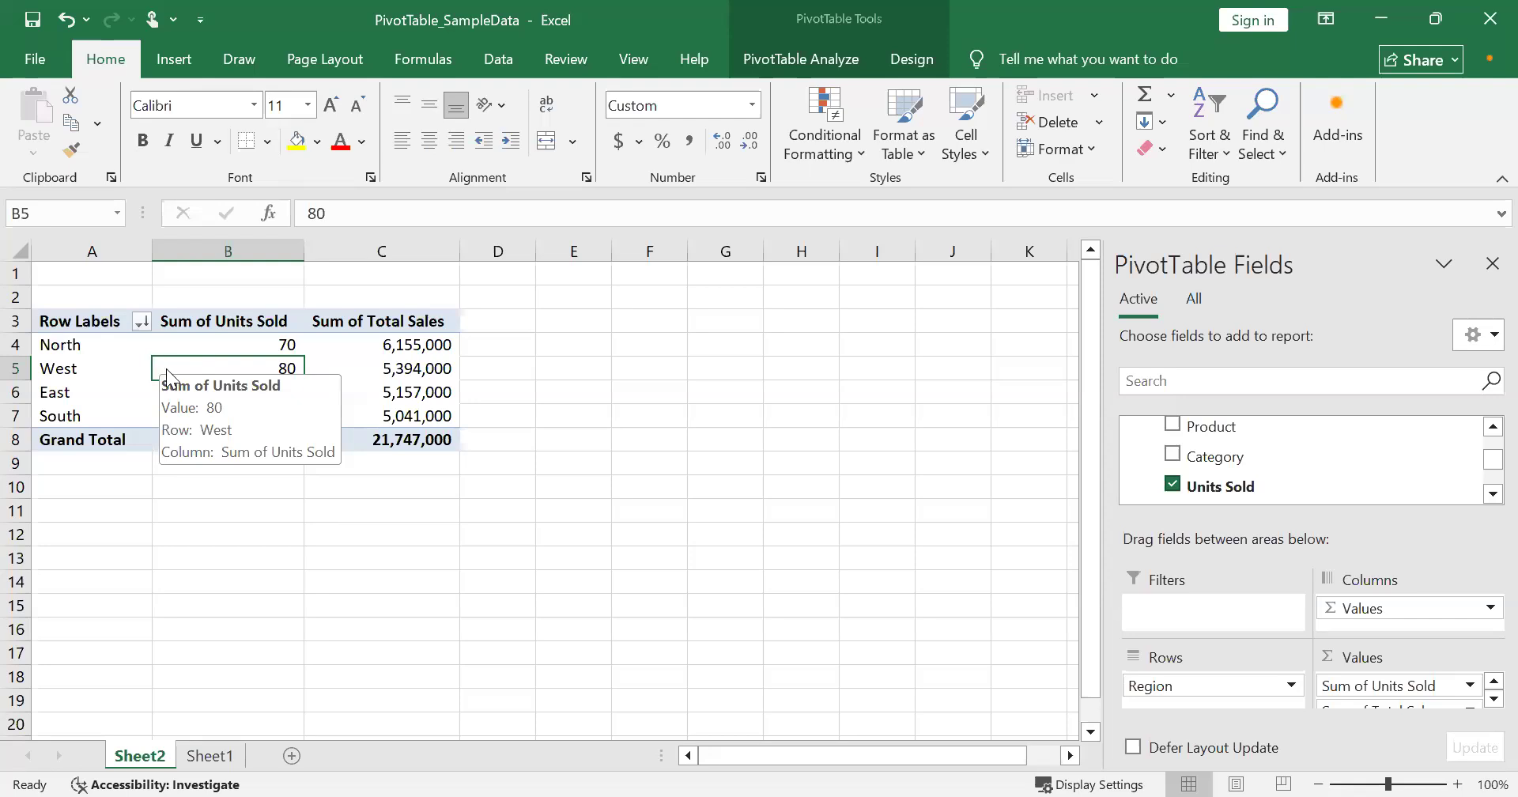
Replace Region with Category as the PivotTable's row field, keeping Units Sold and Total Sales as the summed values.
mouse_move(1180, 687)
mouse_down()
mouse_move(1240, 739)
mouse_move(1192, 685)
mouse_move(1280, 444)
mouse_move(1223, 532)
mouse_move(1218, 737)
mouse_move(1186, 695)
mouse_up()
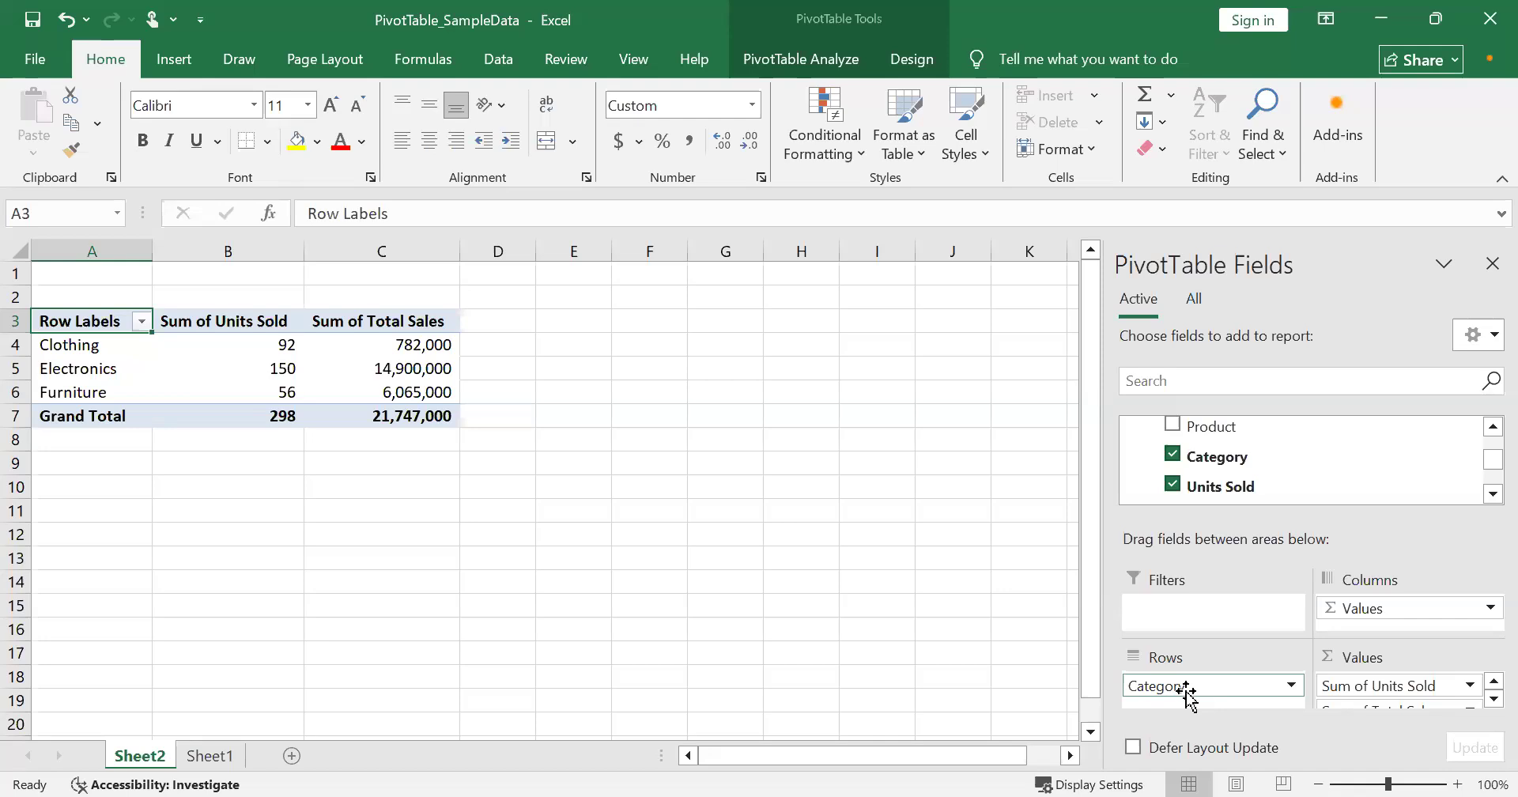
drag(1194, 685, 1251, 444)
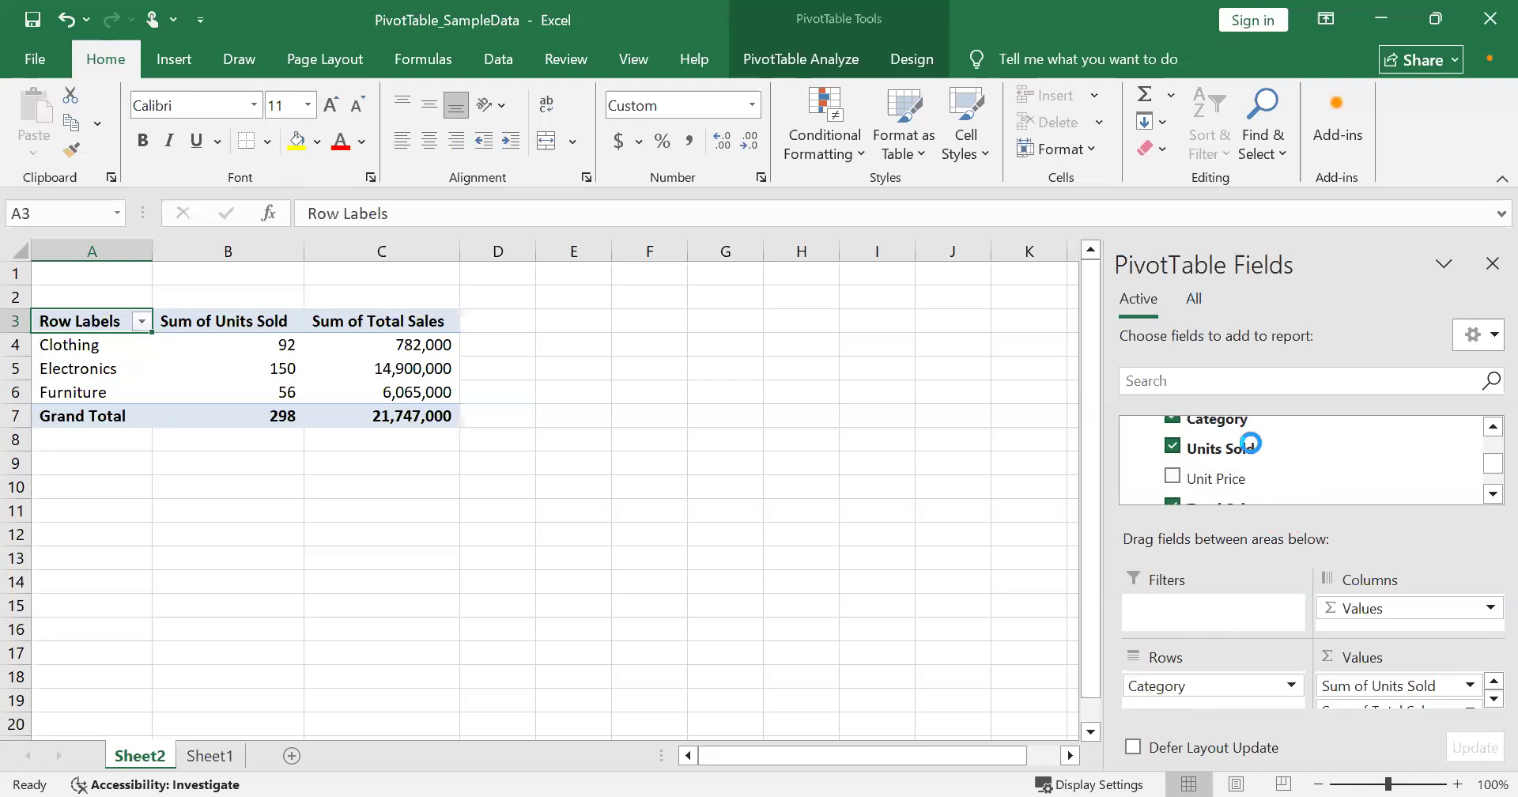
click(1488, 431)
click(1489, 431)
drag(1292, 440, 1248, 440)
click(1492, 494)
click(1492, 494)
click(1492, 495)
drag(1275, 459, 1208, 690)
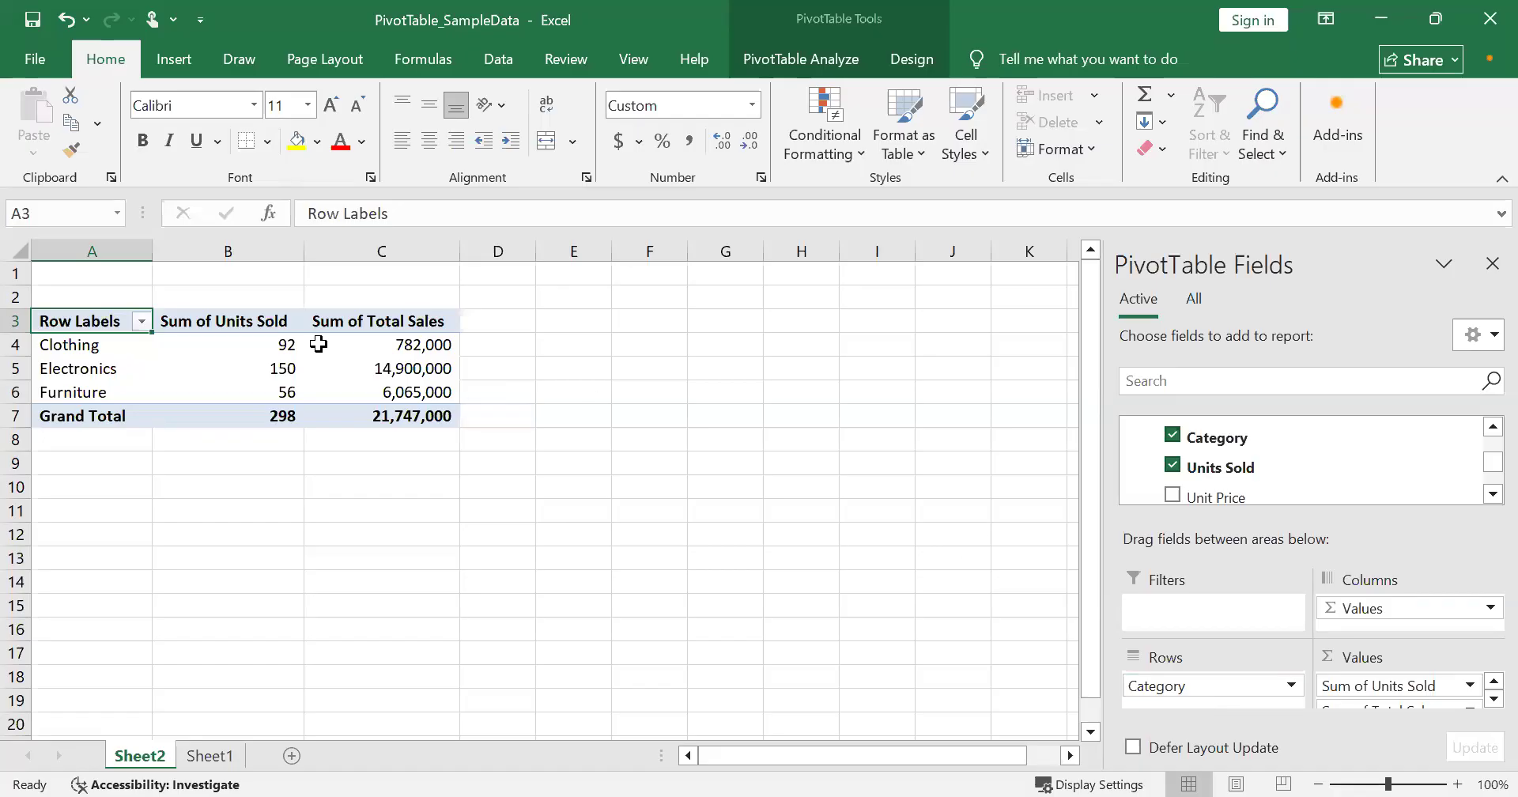
Check the units sold and total sales per category, and add Unit Price as a second row field beneath Category.
click(284, 343)
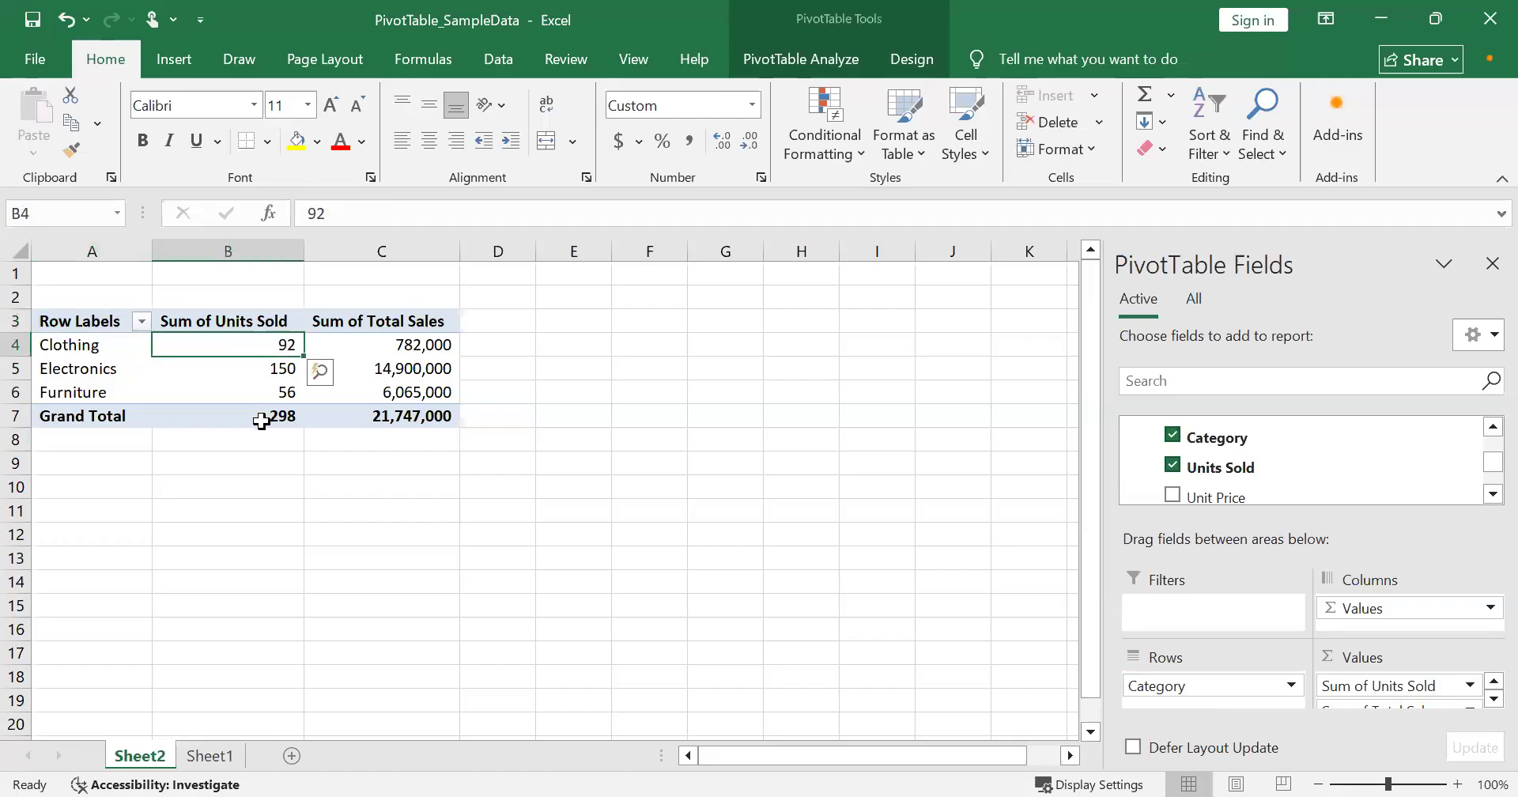
click(203, 385)
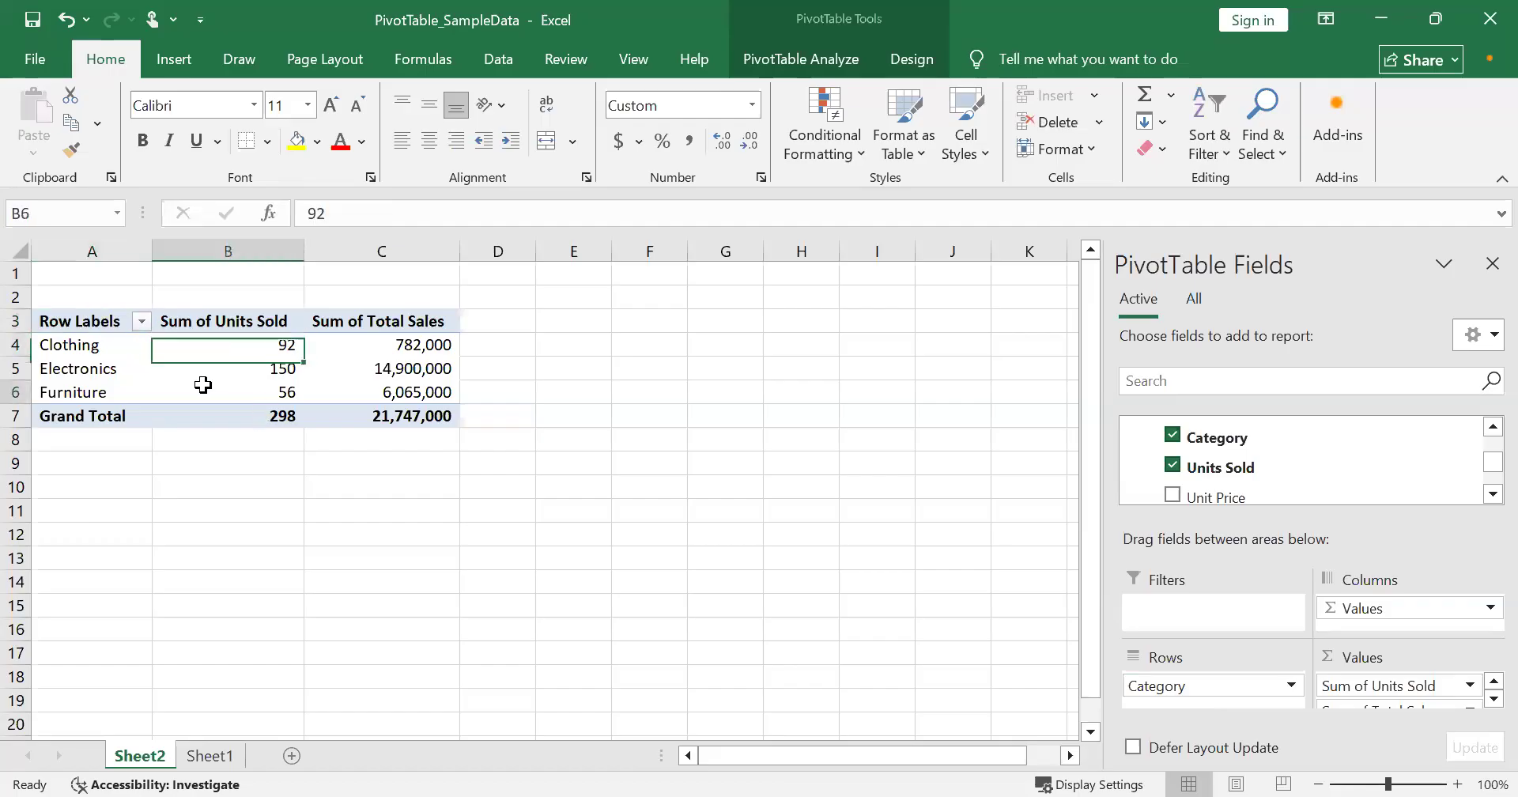
click(400, 346)
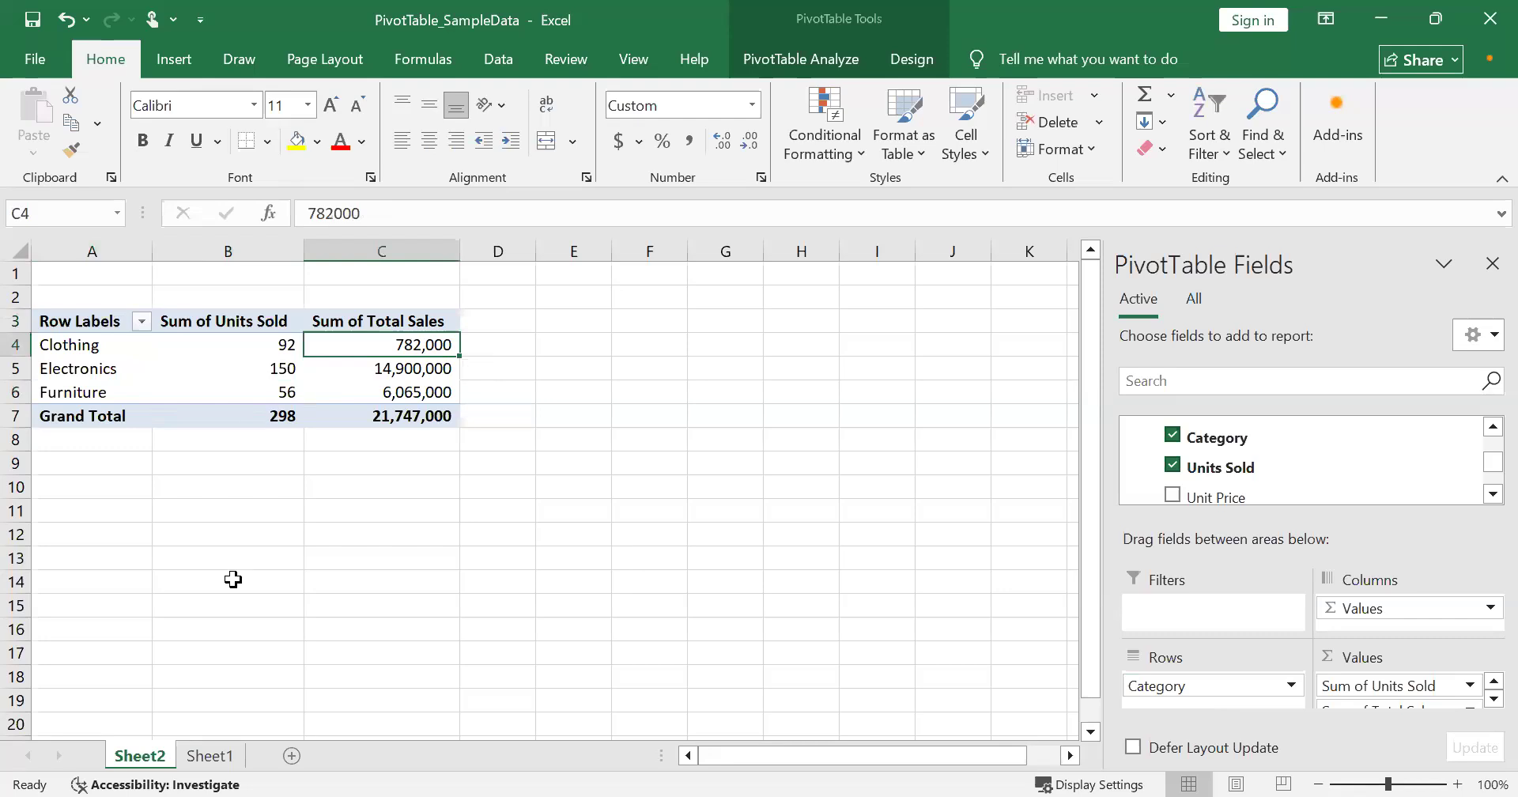
click(361, 385)
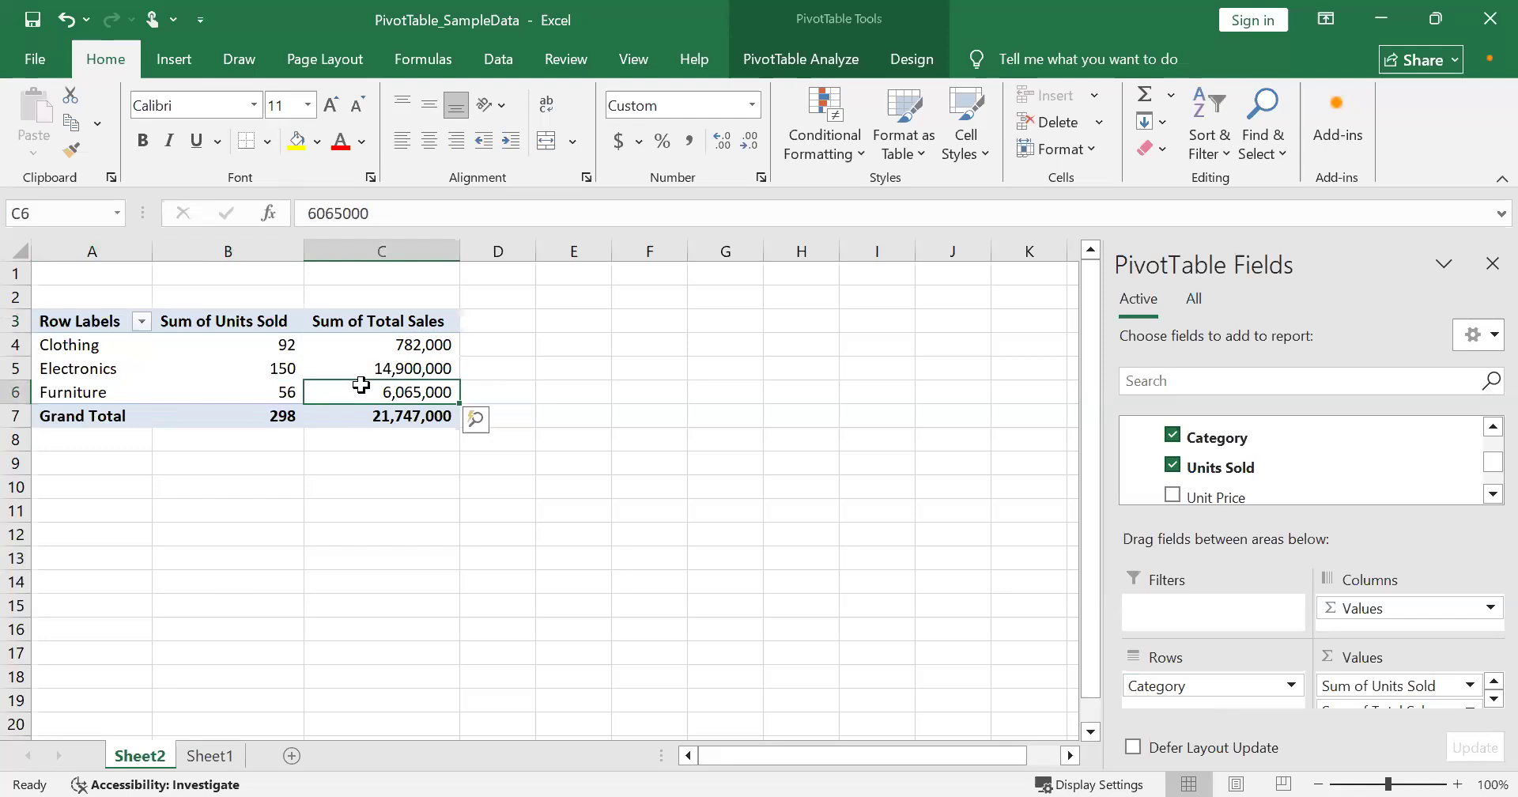
mouse_move(361, 385)
mouse_move(278, 397)
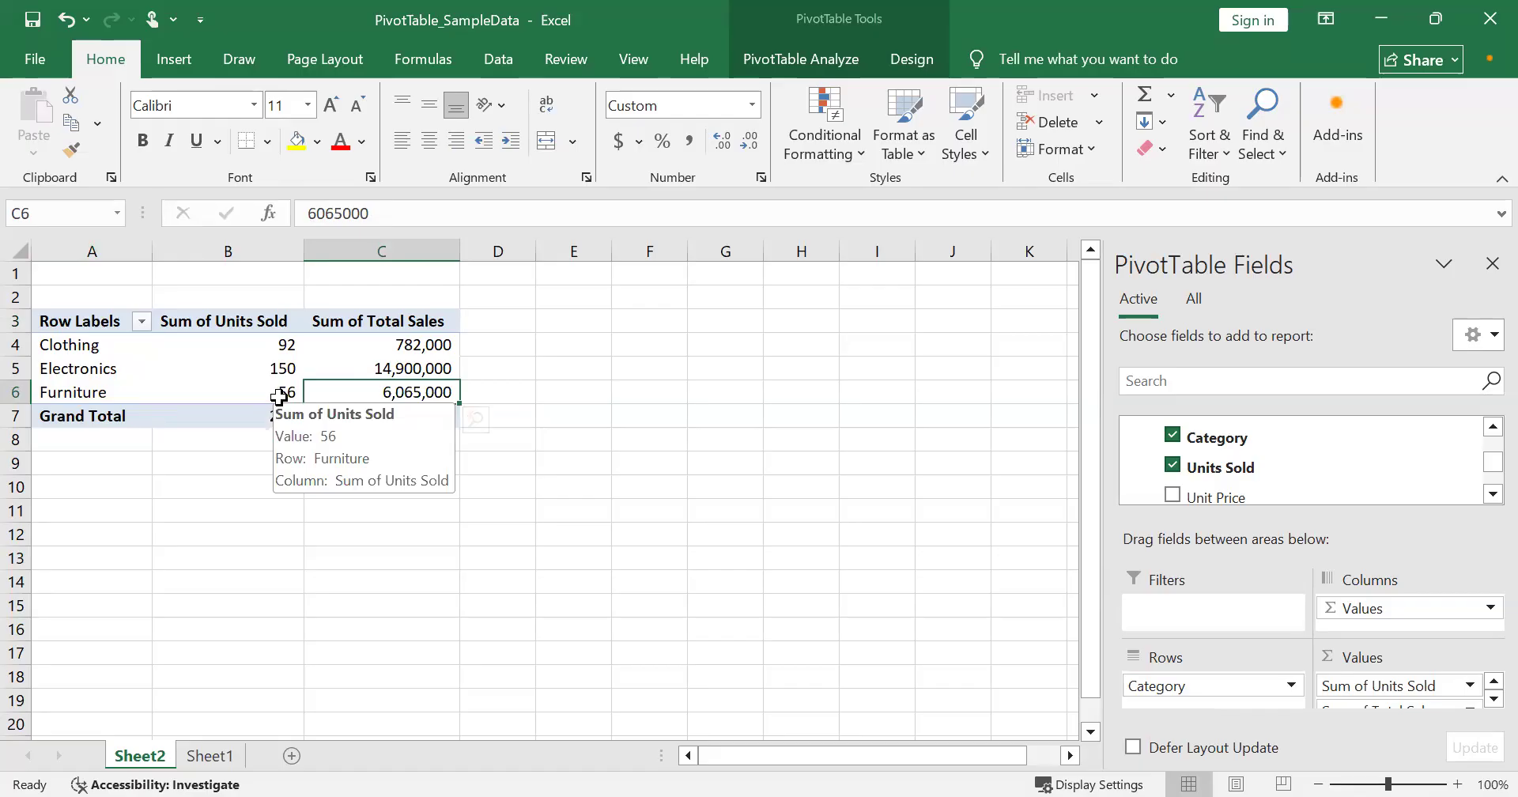
drag(1203, 496, 1192, 689)
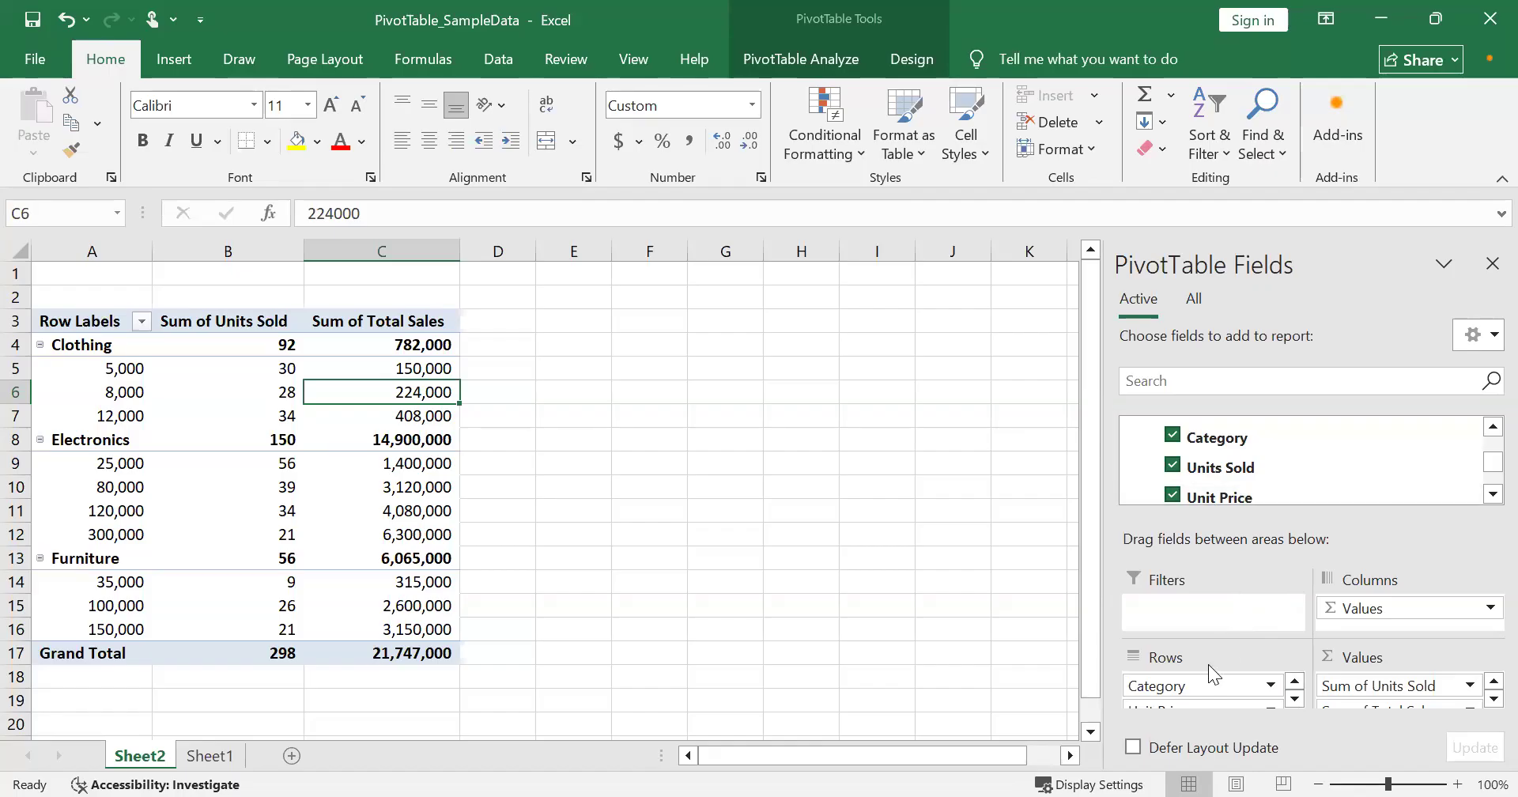
Examine the unit price rows and their units sold and total sales within Clothing, Electronics and Furniture.
click(105, 370)
key(Down)
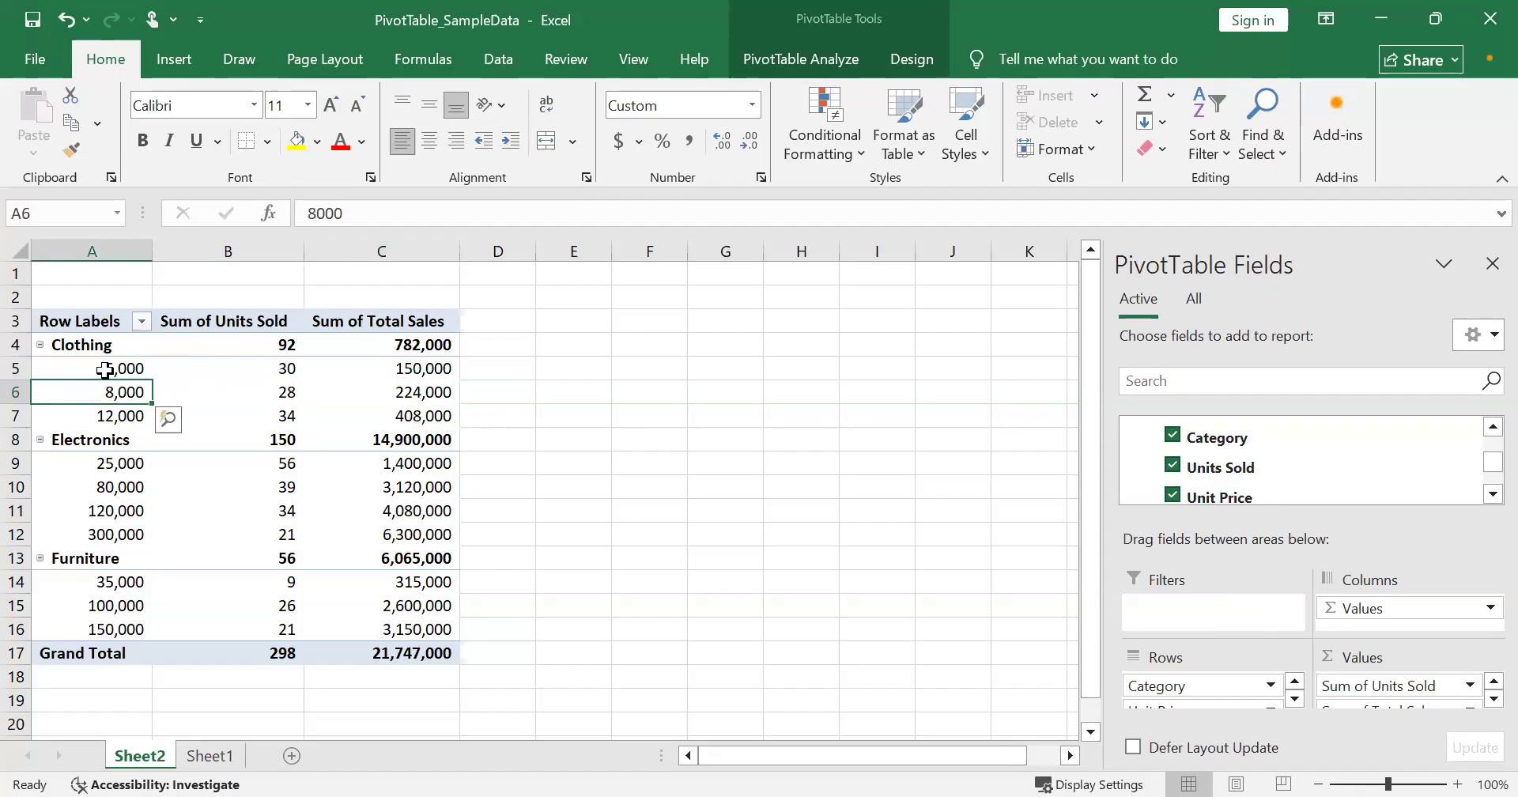
key(Down)
key(Down)
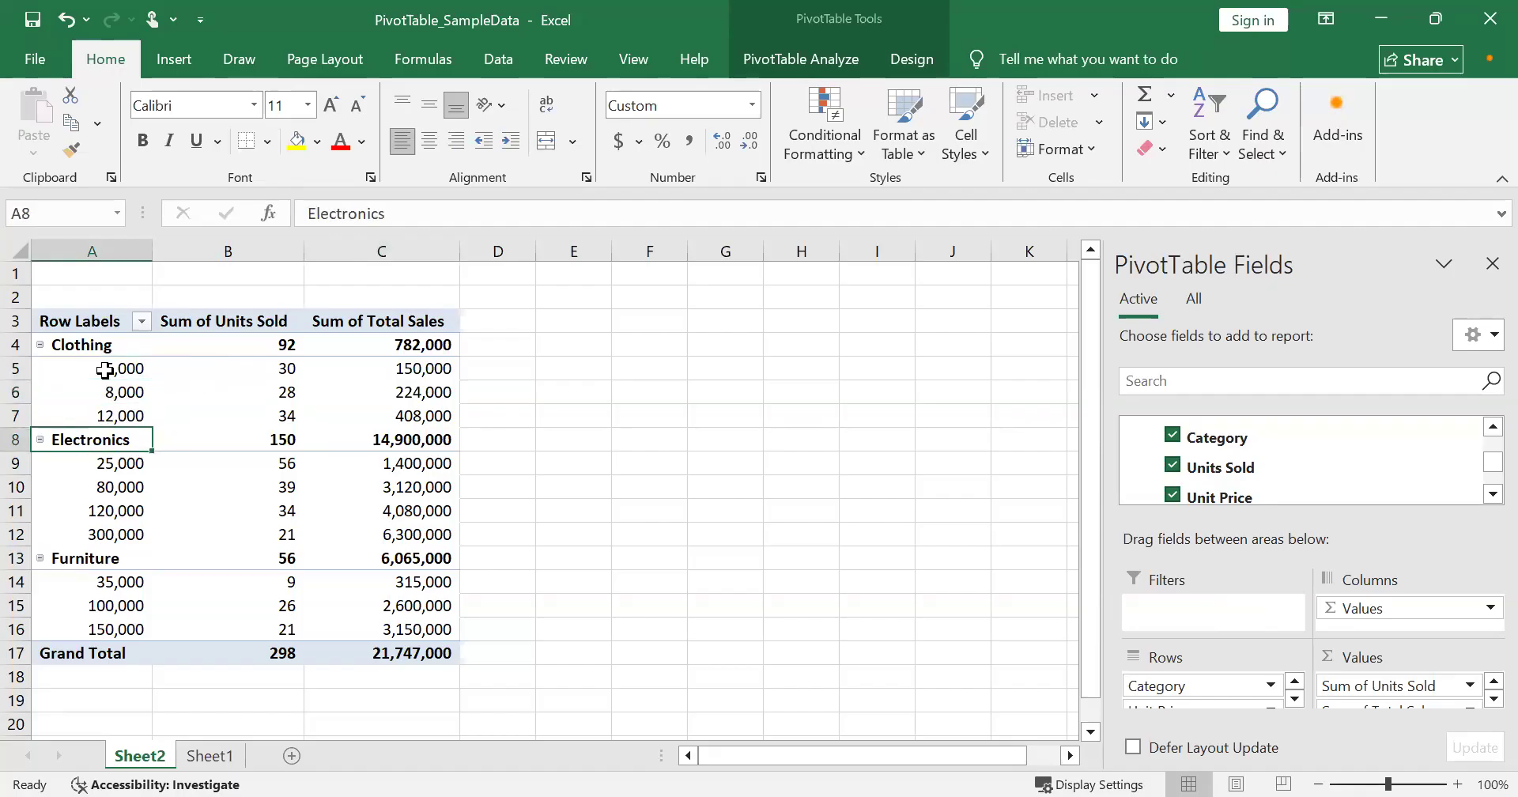
key(Down)
key(Down)
key(Down)
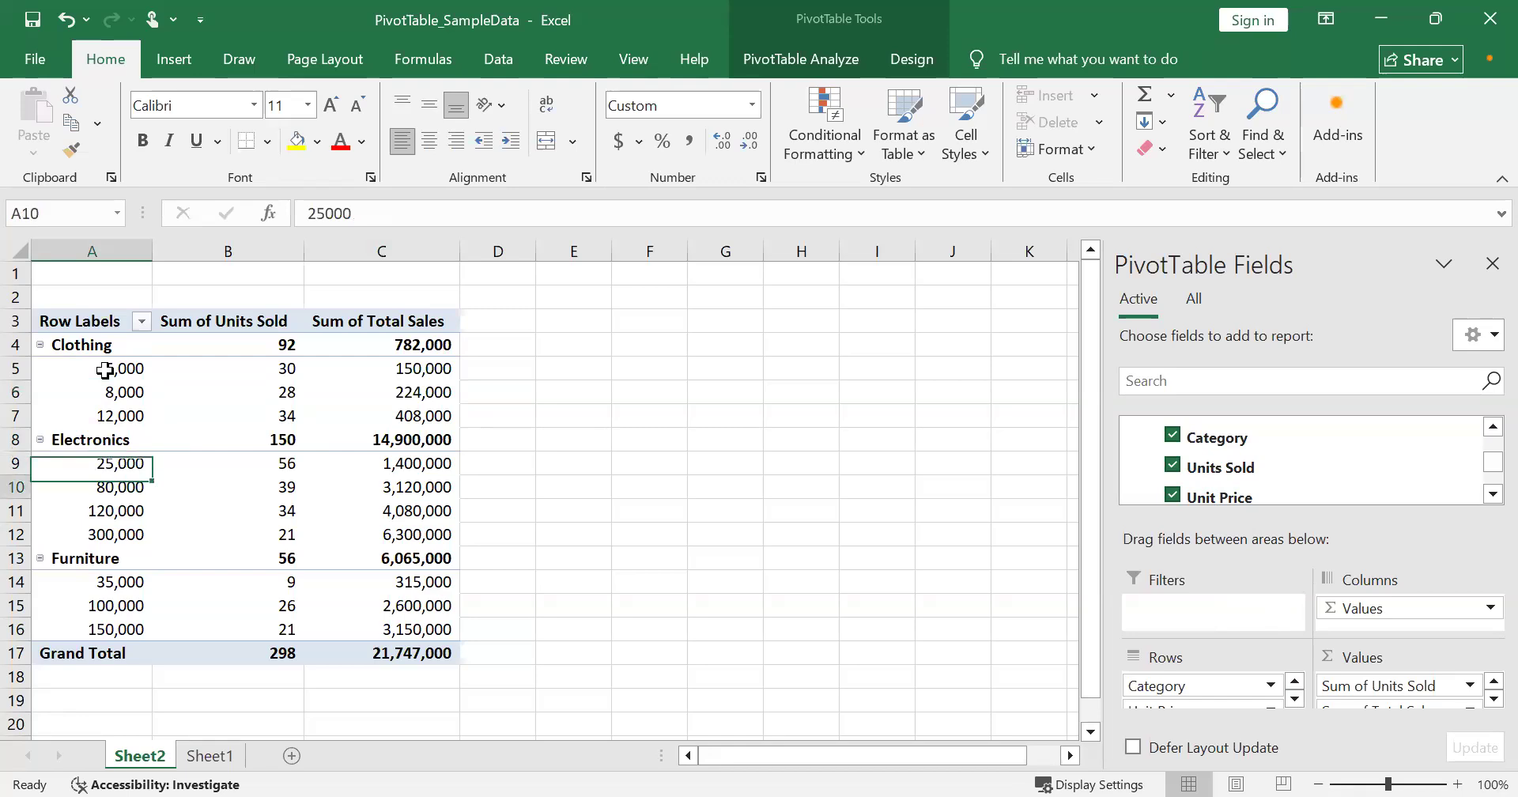
key(Down)
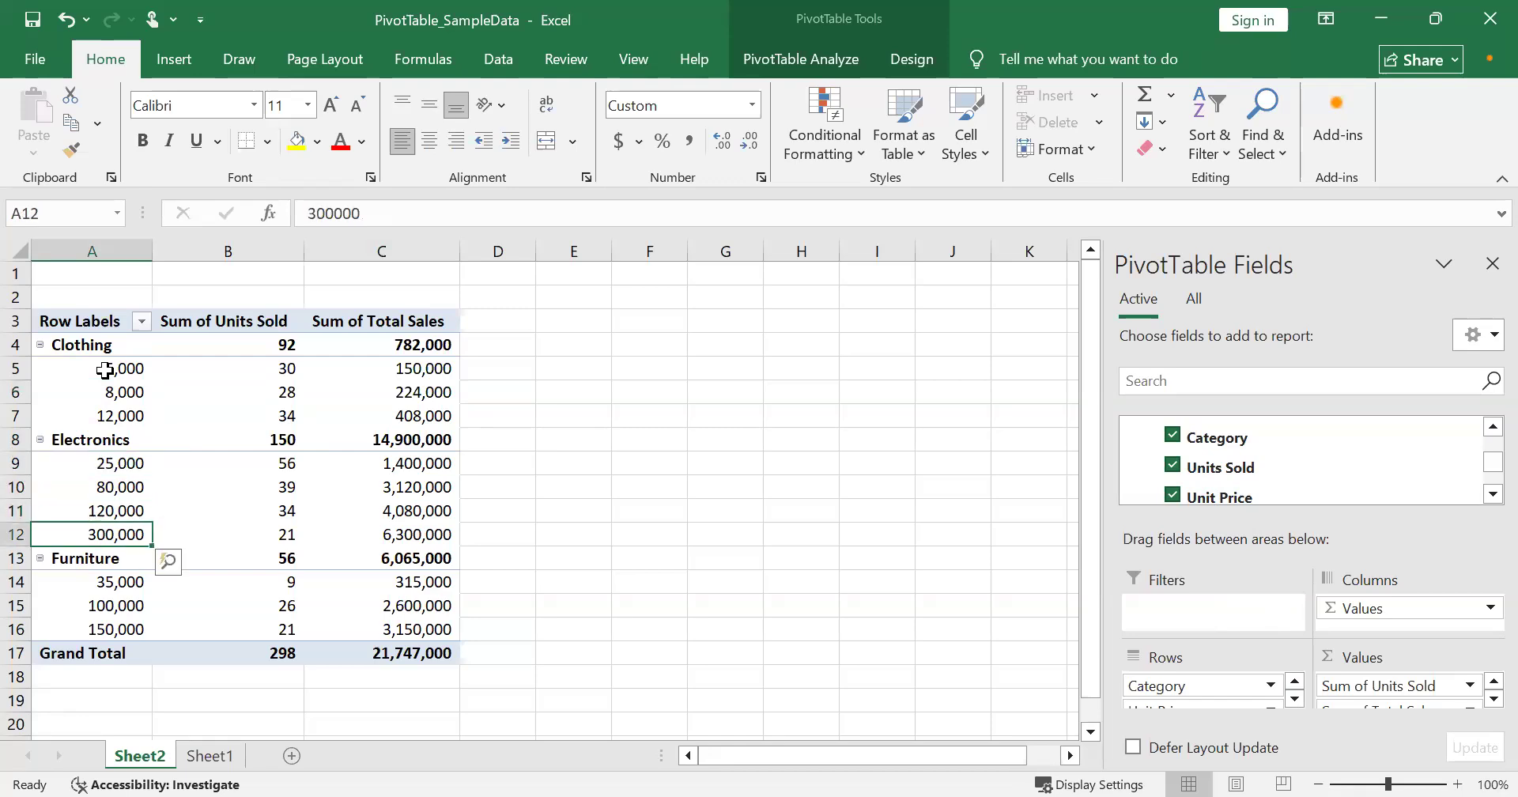
key(Down)
key(Down)
key(Down)
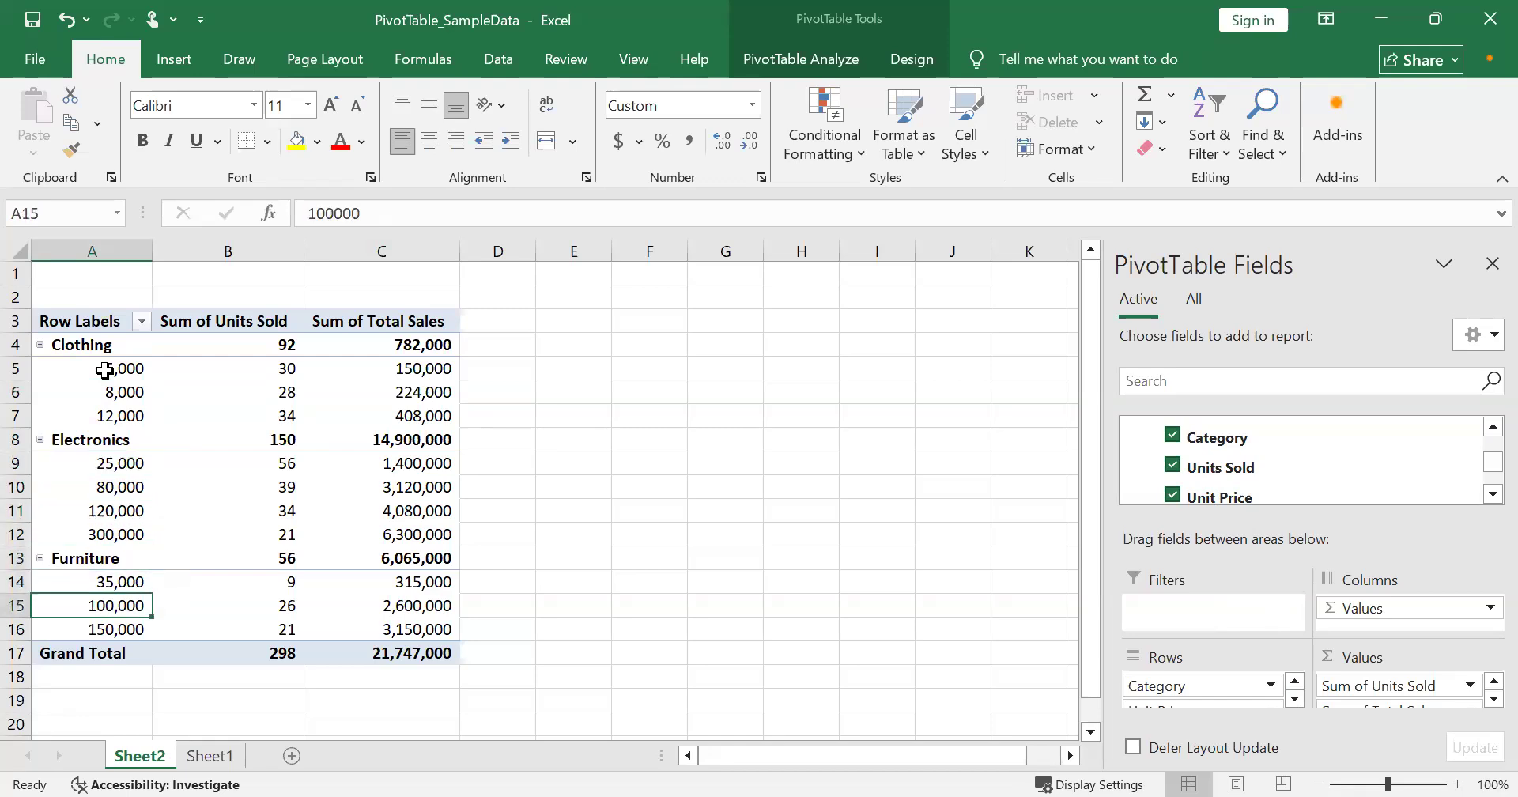
key(Up)
key(Down)
key(Down)
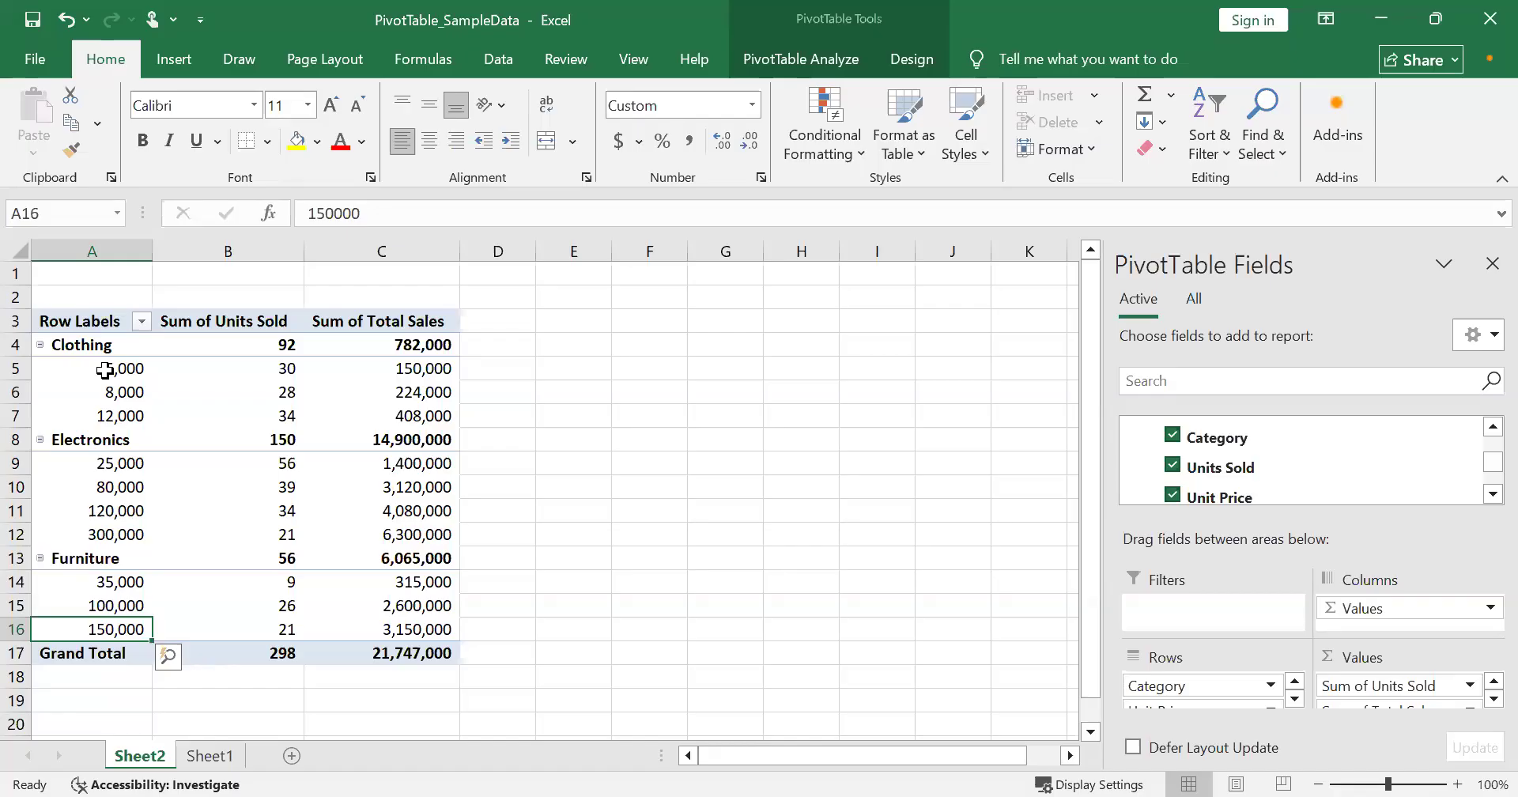
drag(101, 463, 384, 468)
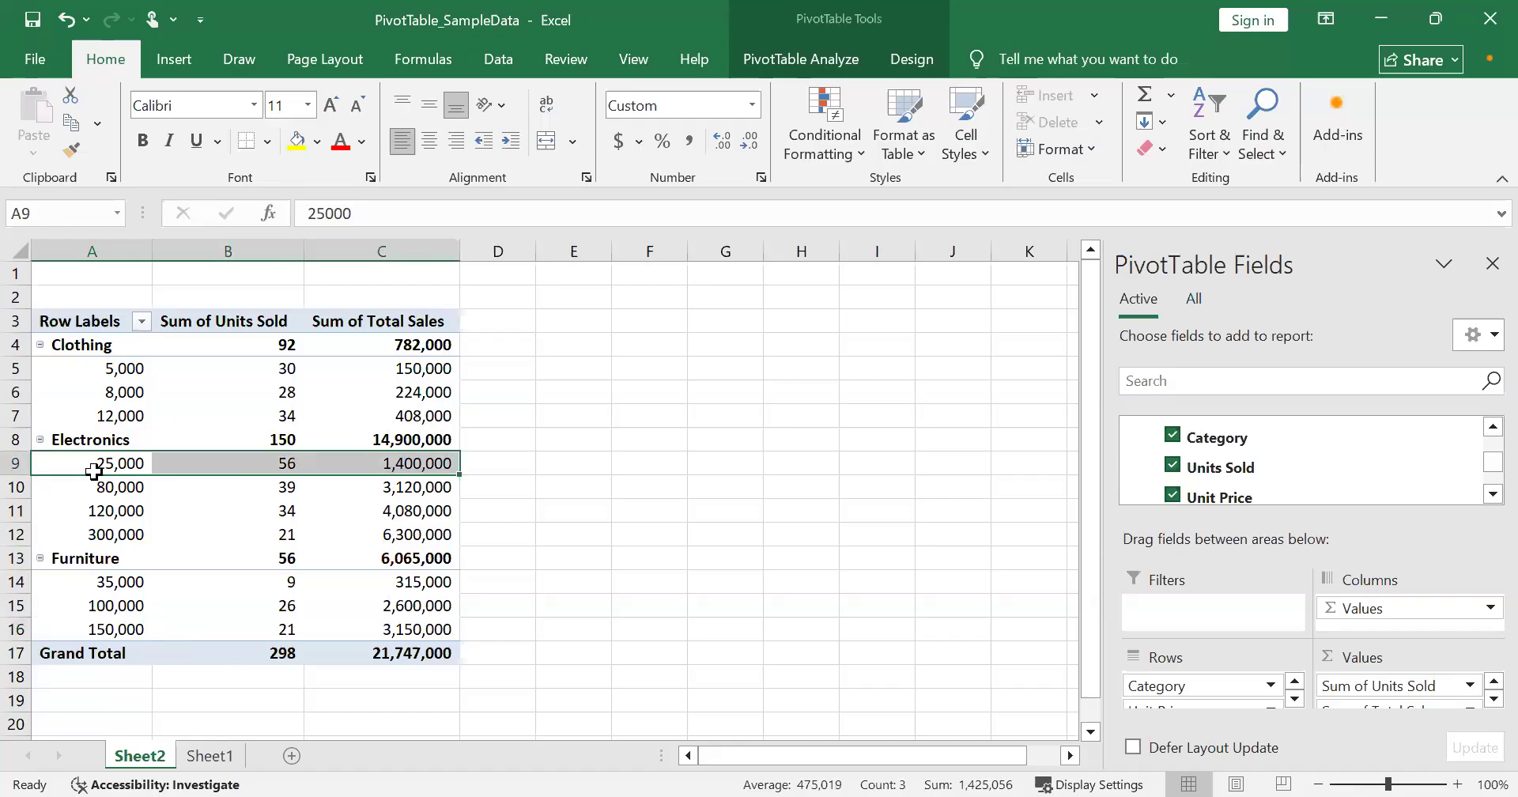
mouse_move(95, 472)
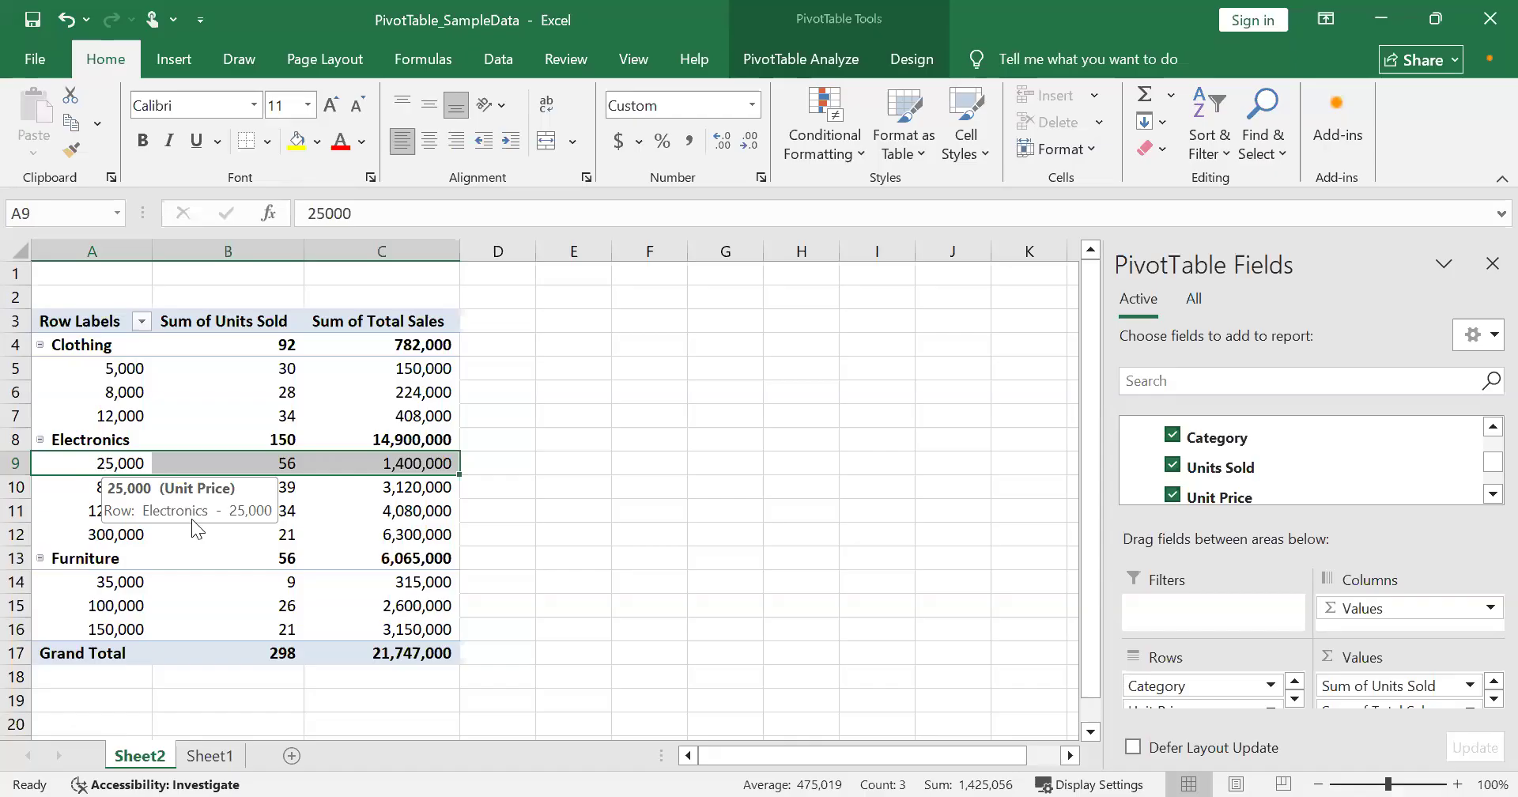
click(215, 582)
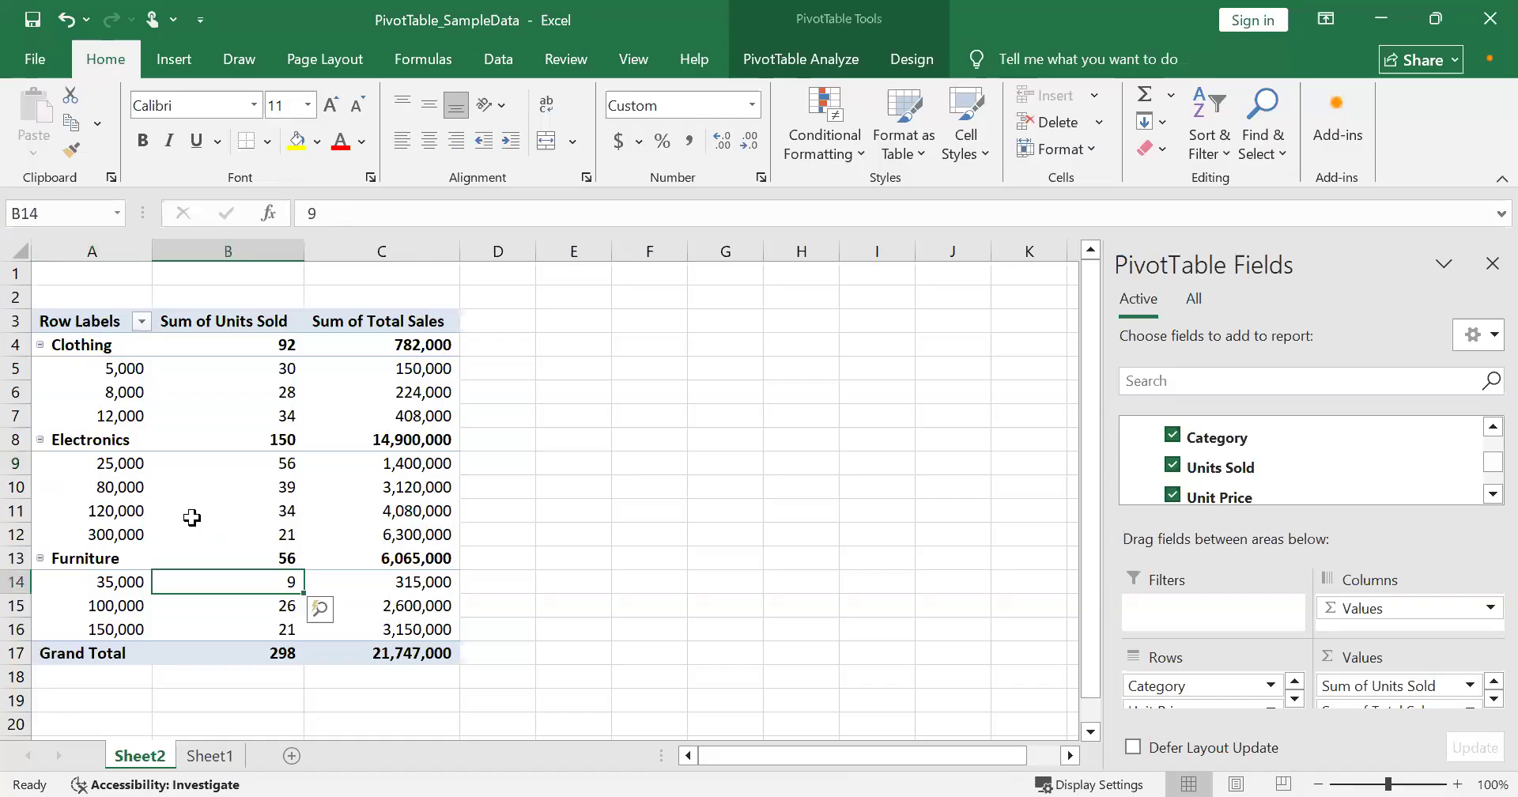
mouse_move(247, 588)
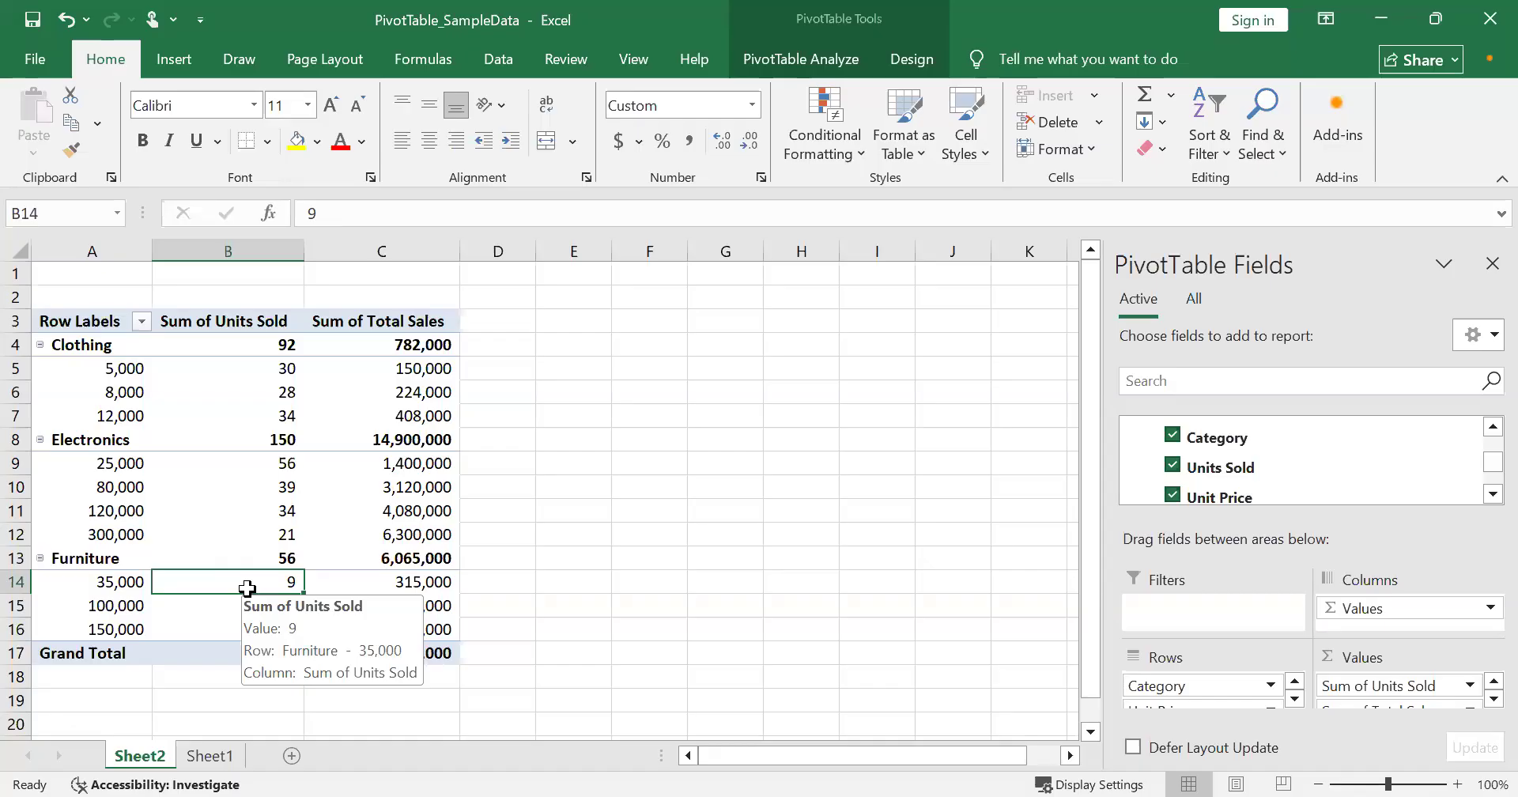
Remove Unit Price and Category from the PivotTable rows and use Product as the row field instead.
drag(1186, 702, 1248, 447)
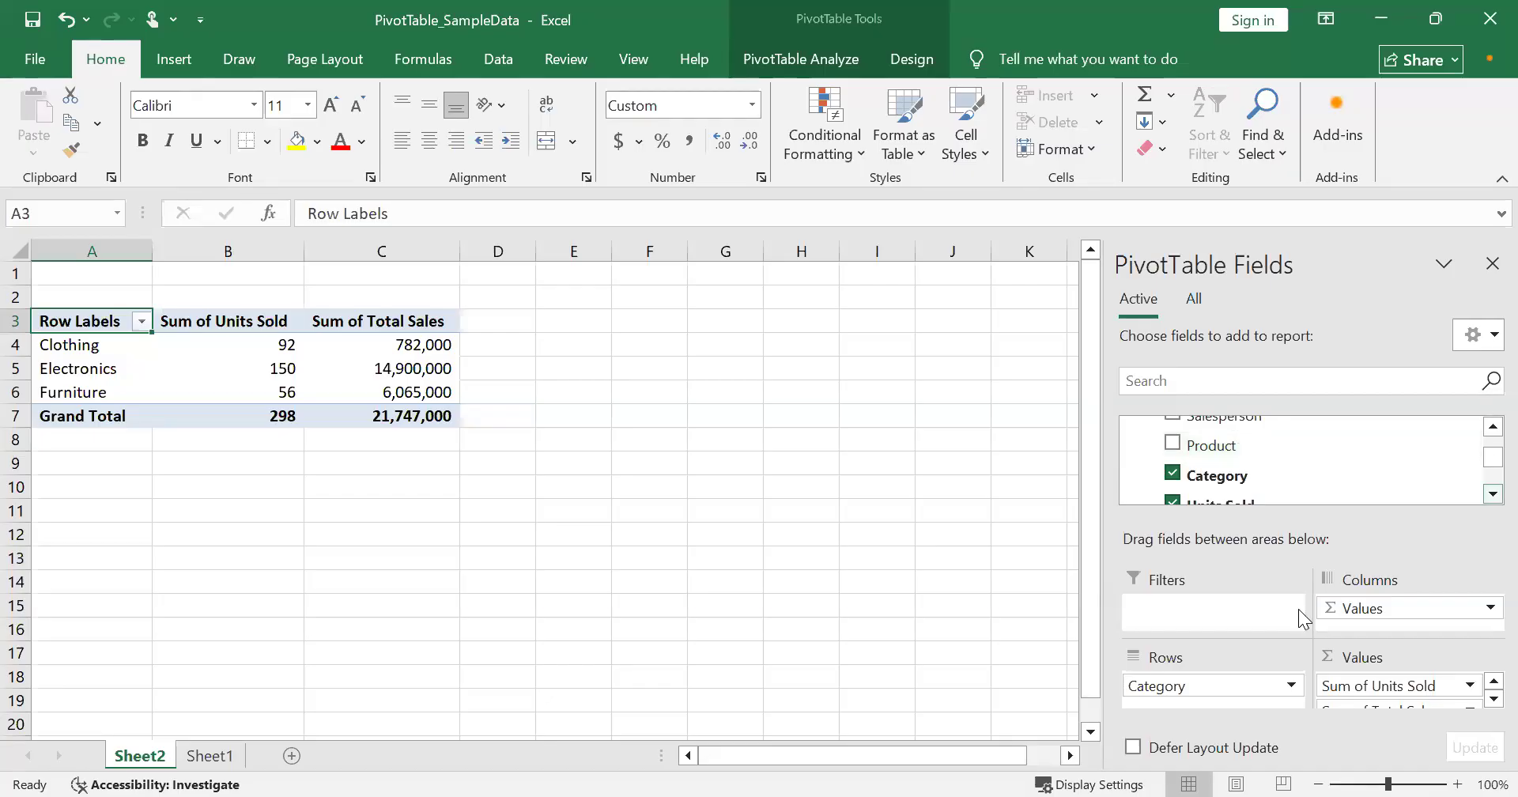
drag(1163, 684, 1230, 498)
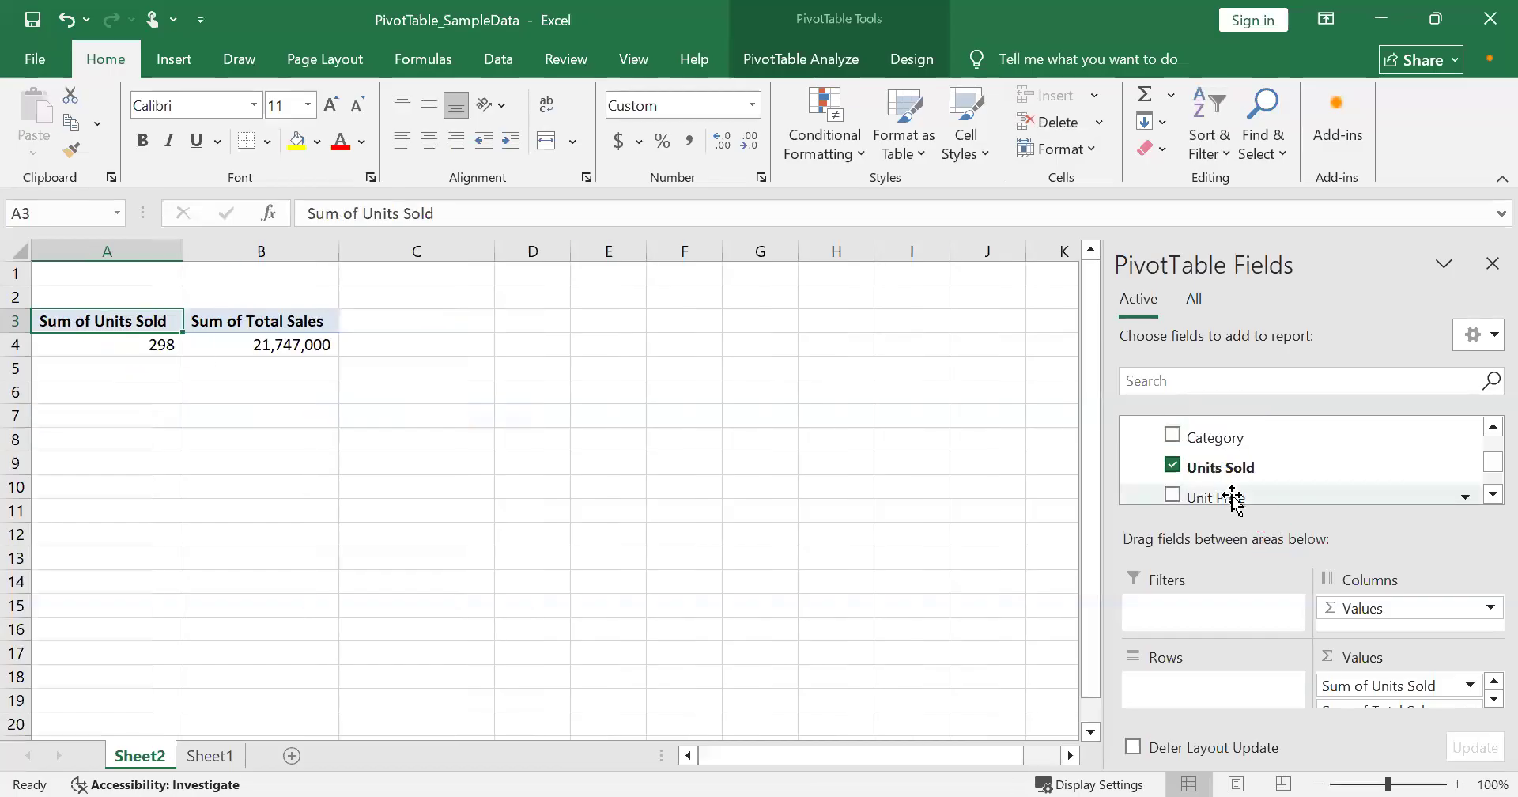
click(1492, 427)
click(1493, 427)
drag(1288, 460, 1189, 688)
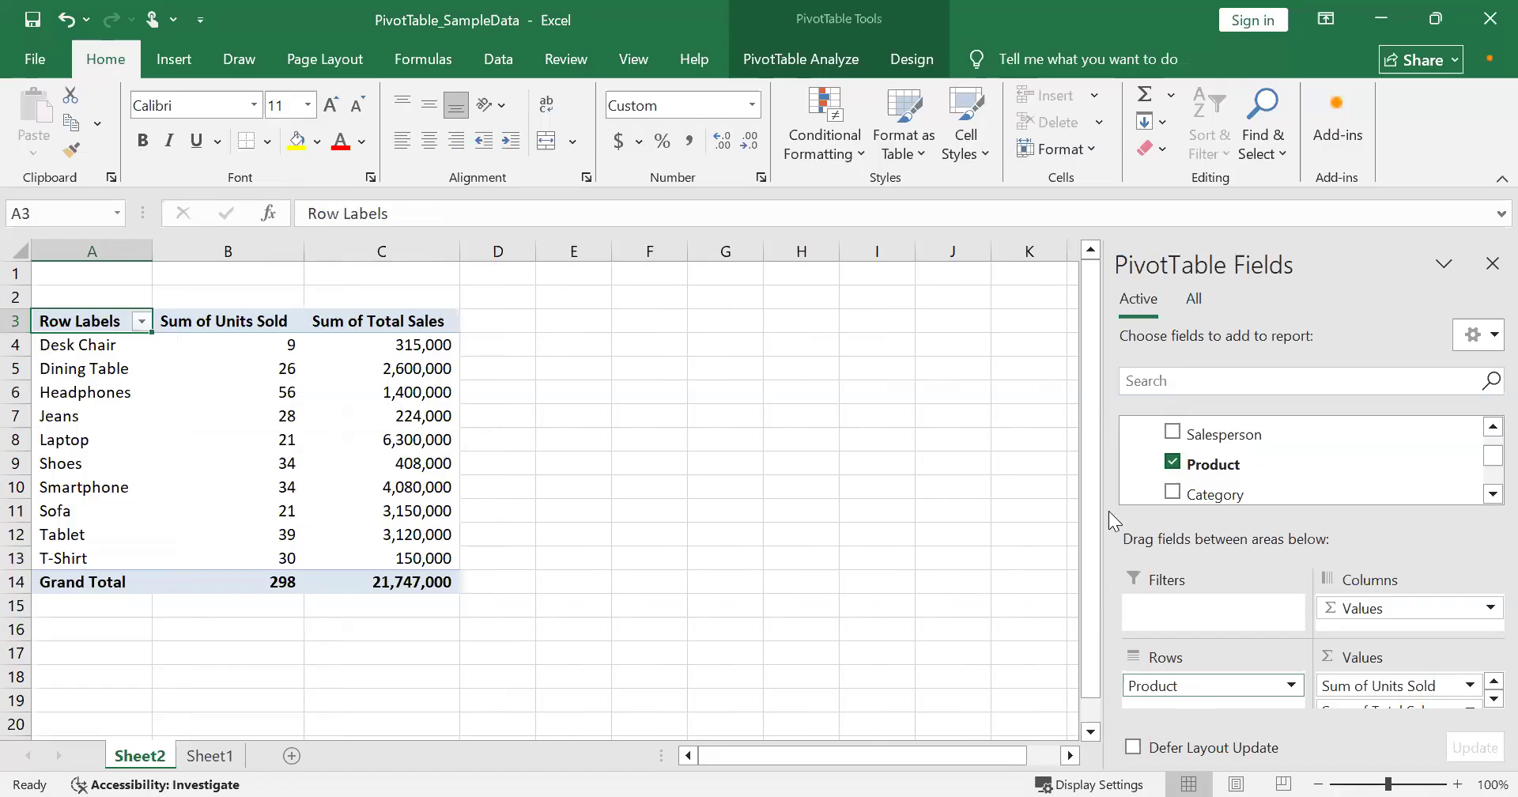
Sort the products by Sum of Total Sales from largest to smallest.
click(402, 345)
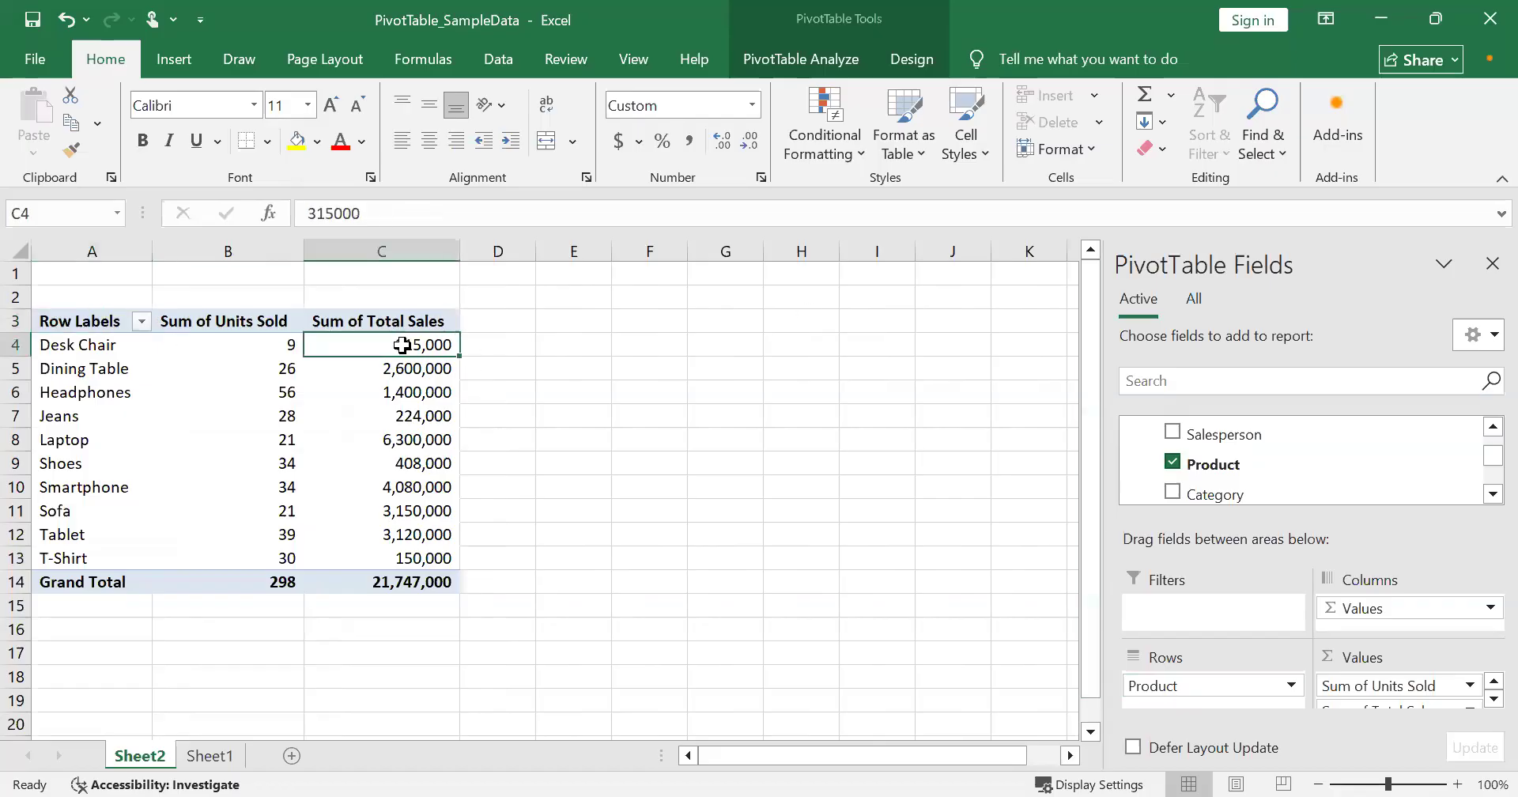
right_click(403, 348)
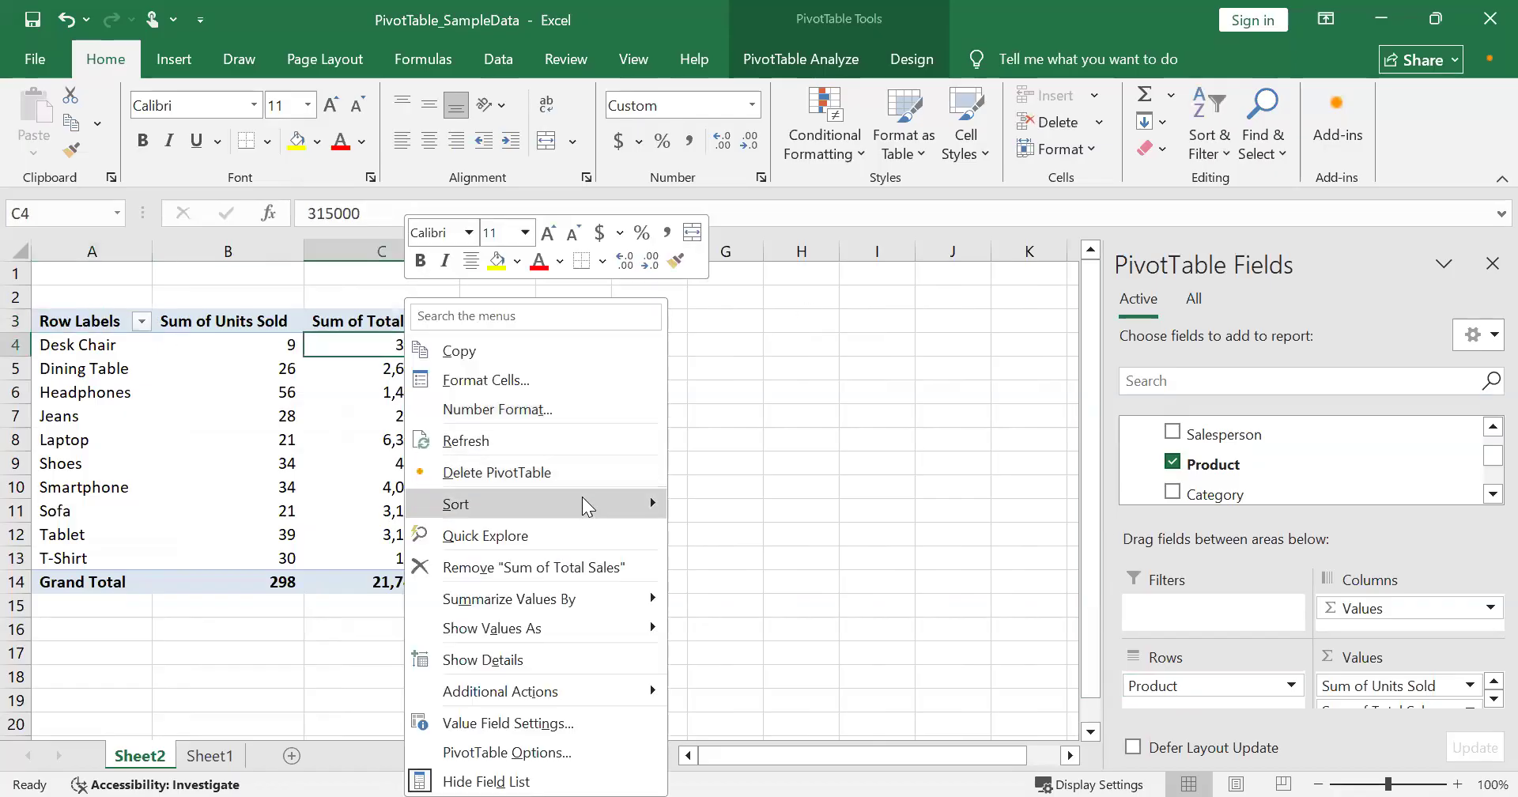
mouse_move(593, 503)
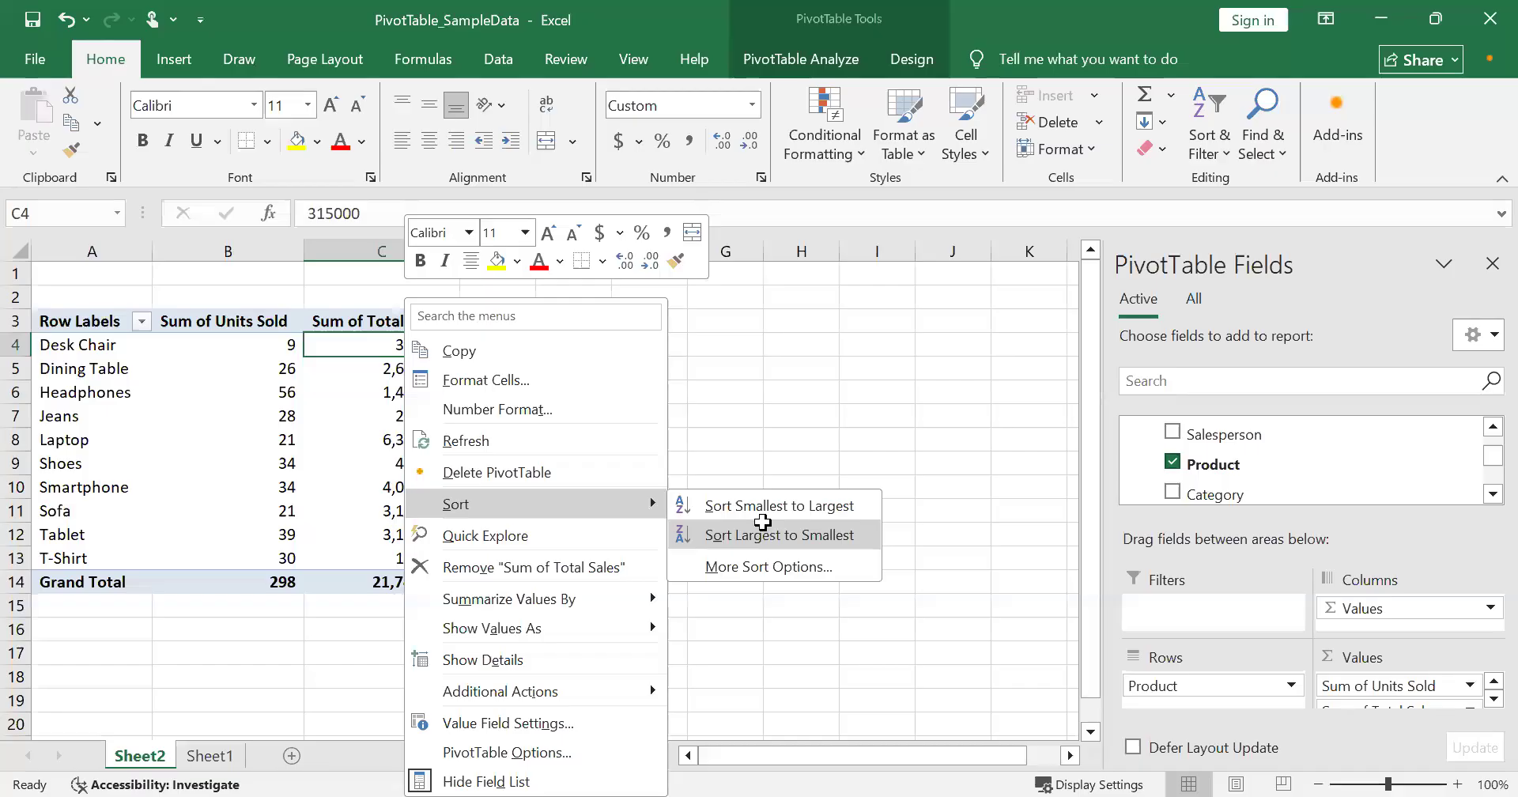
click(762, 524)
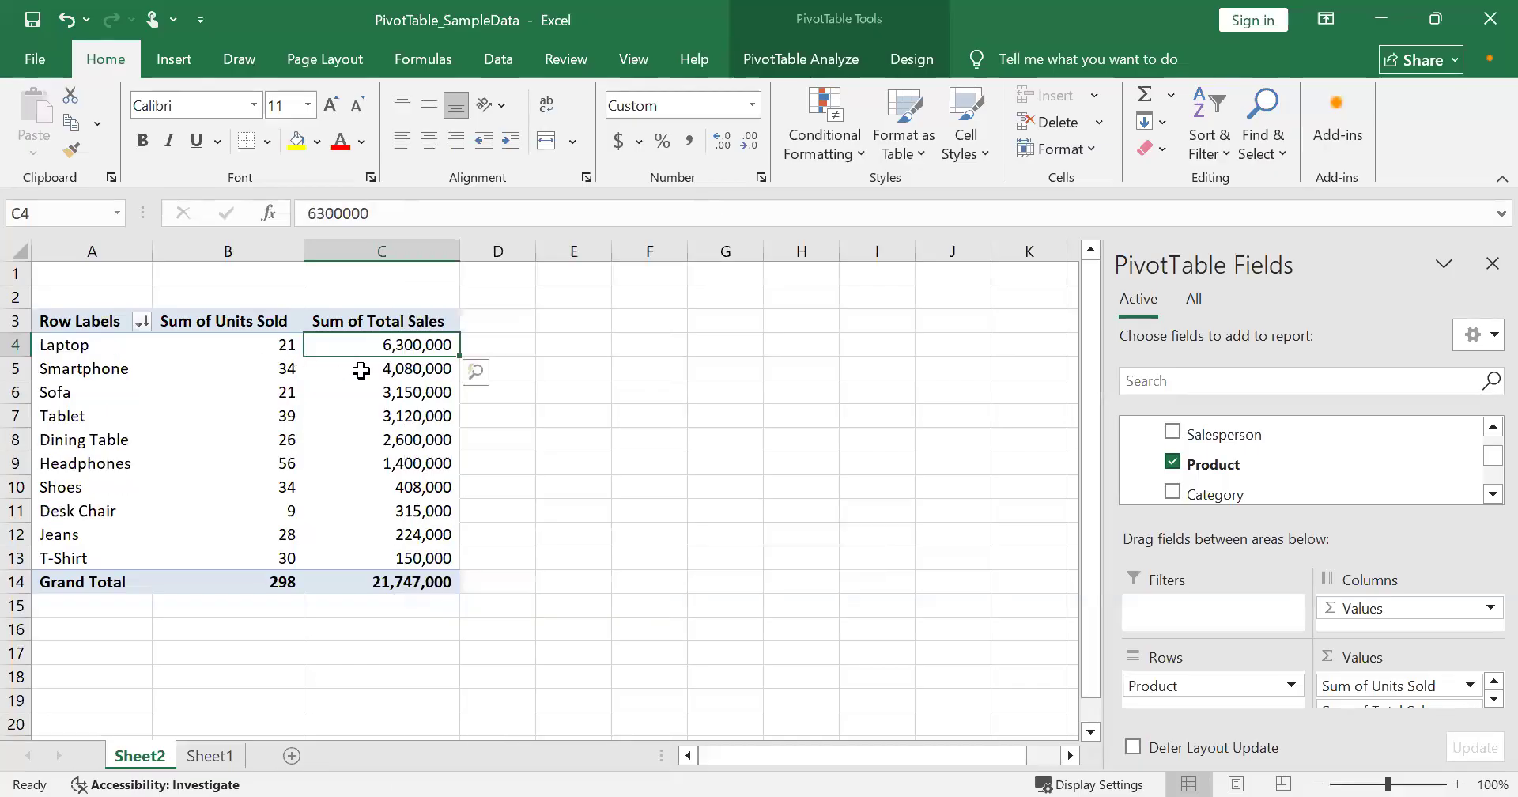
mouse_move(360, 370)
Replace Product with Payment Method as the PivotTable's row field.
drag(1161, 692, 1214, 462)
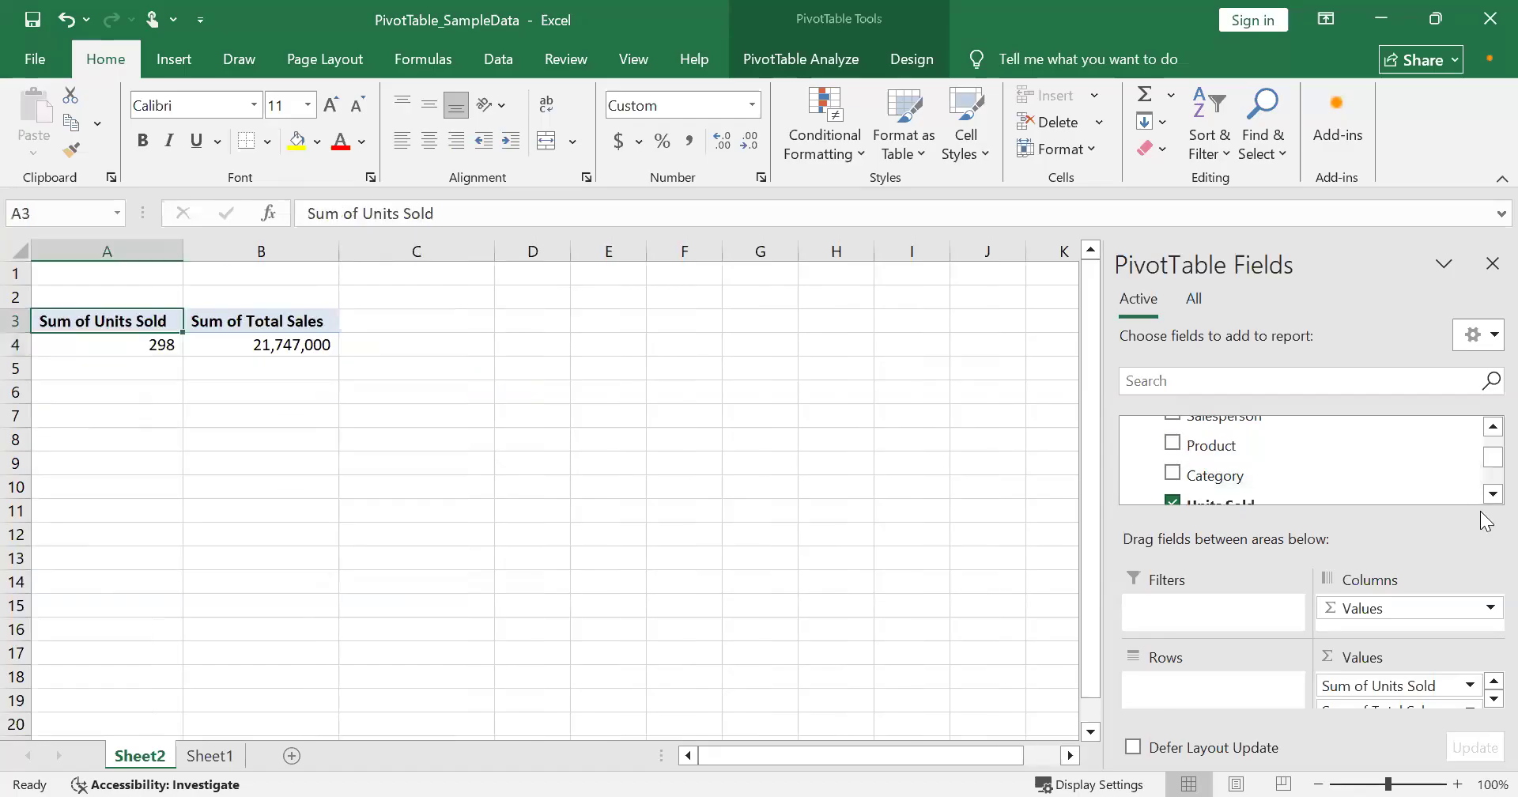
click(1486, 496)
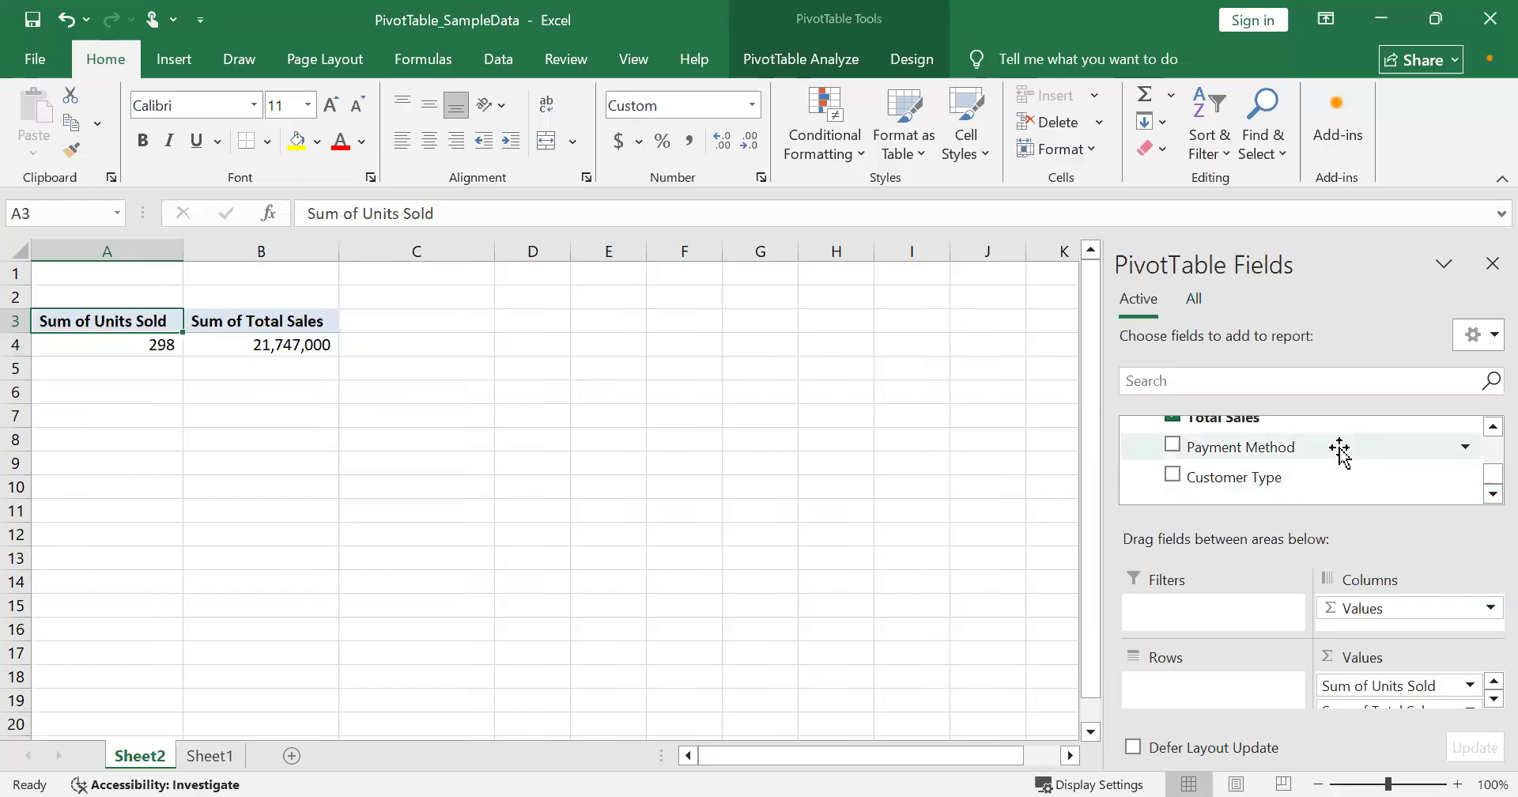
drag(1297, 441, 1188, 694)
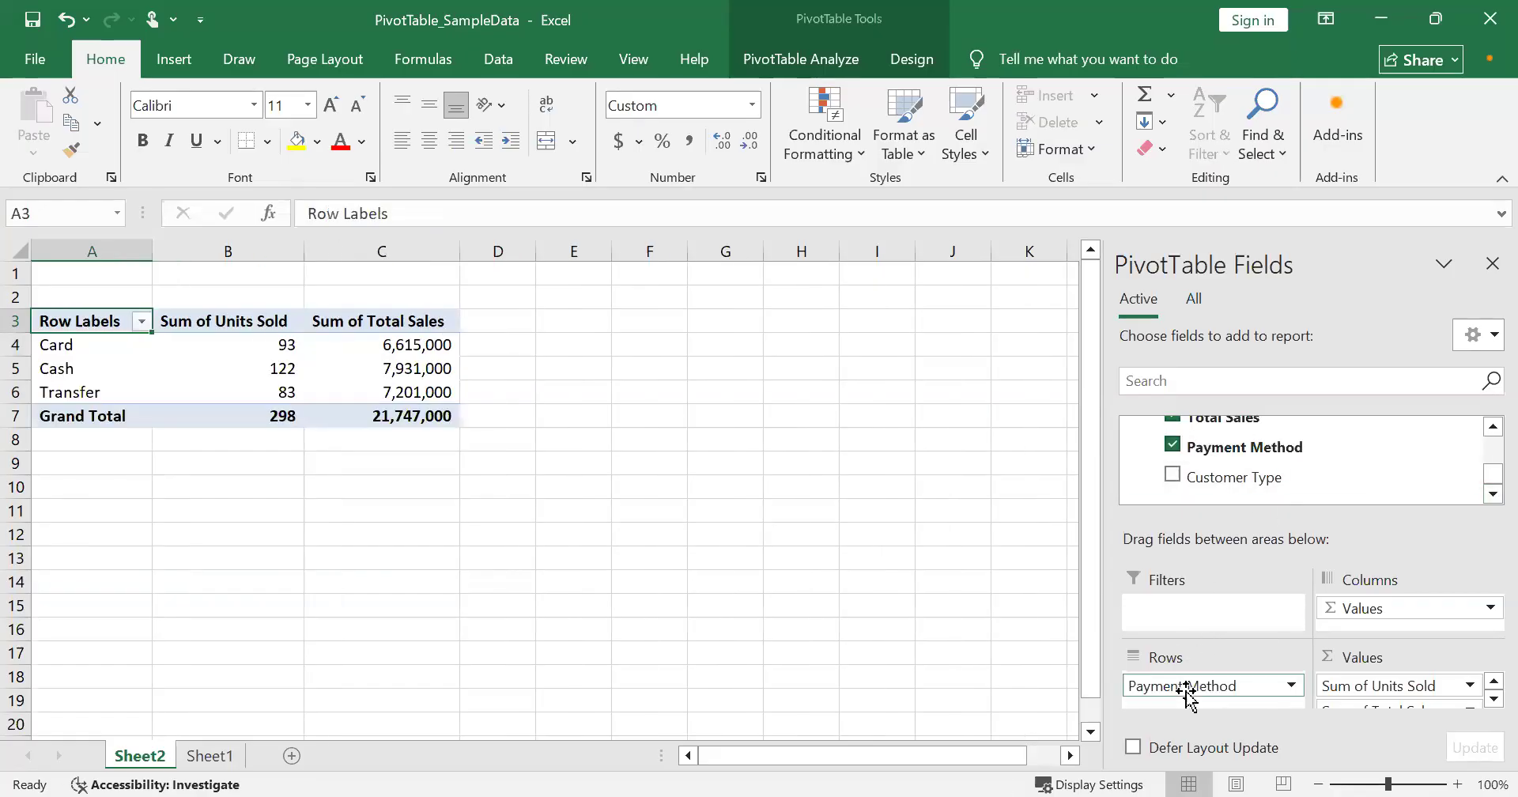
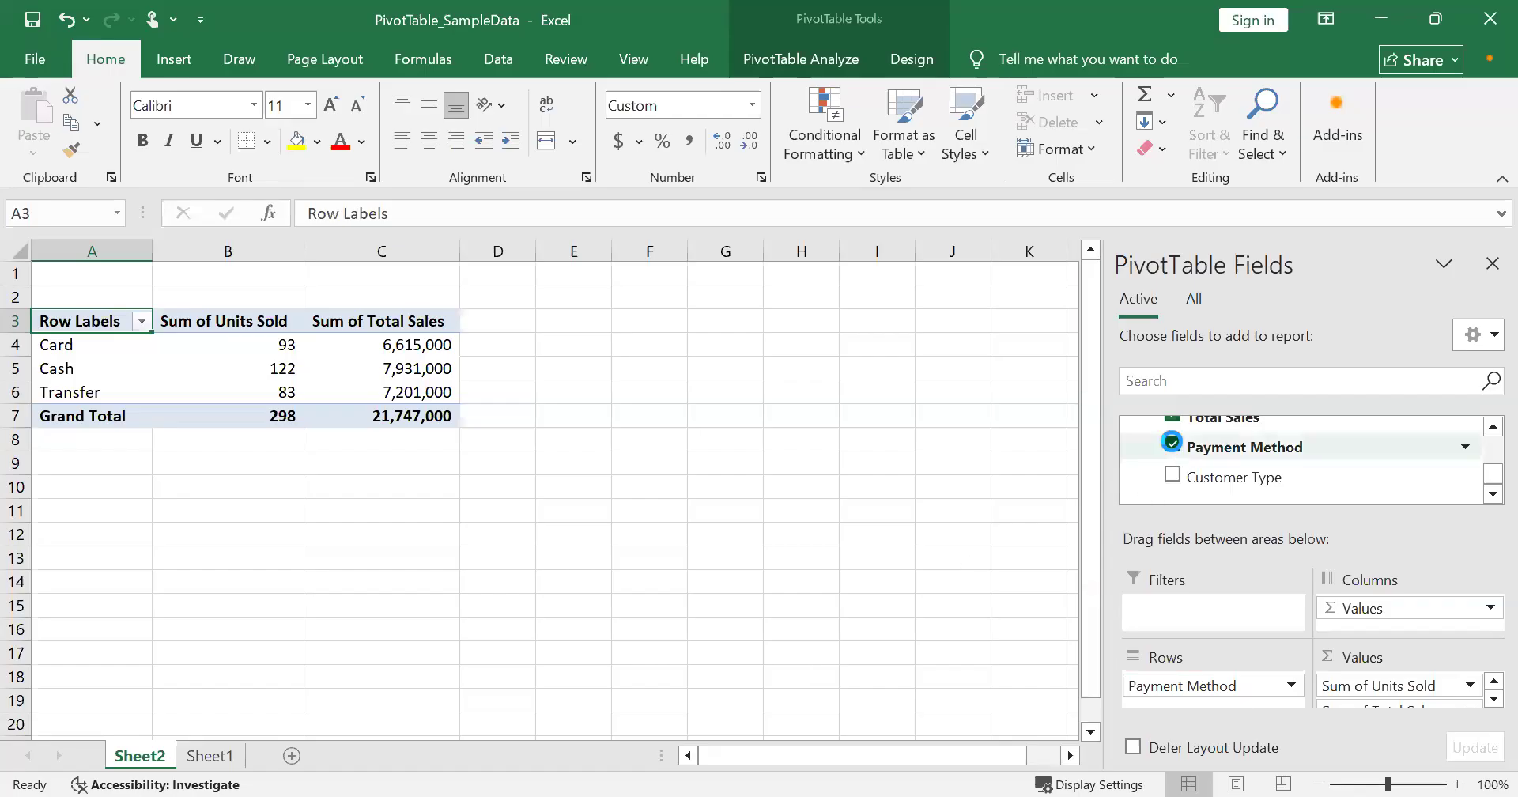
Replace Payment Method with Customer Type as the PivotTable's row field and check the units sold for each type.
click(1171, 443)
drag(1216, 475, 1181, 682)
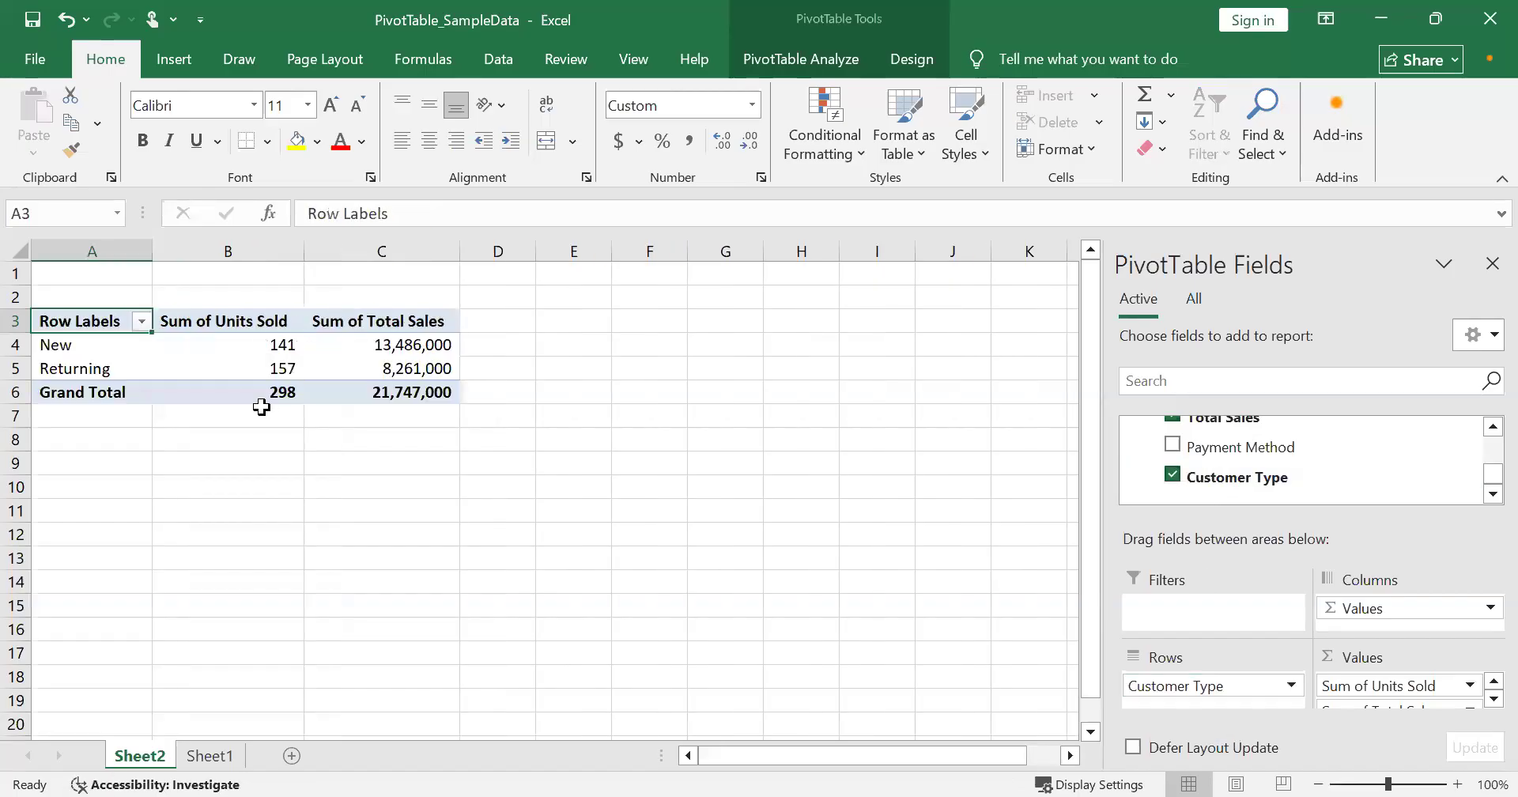
mouse_move(190, 375)
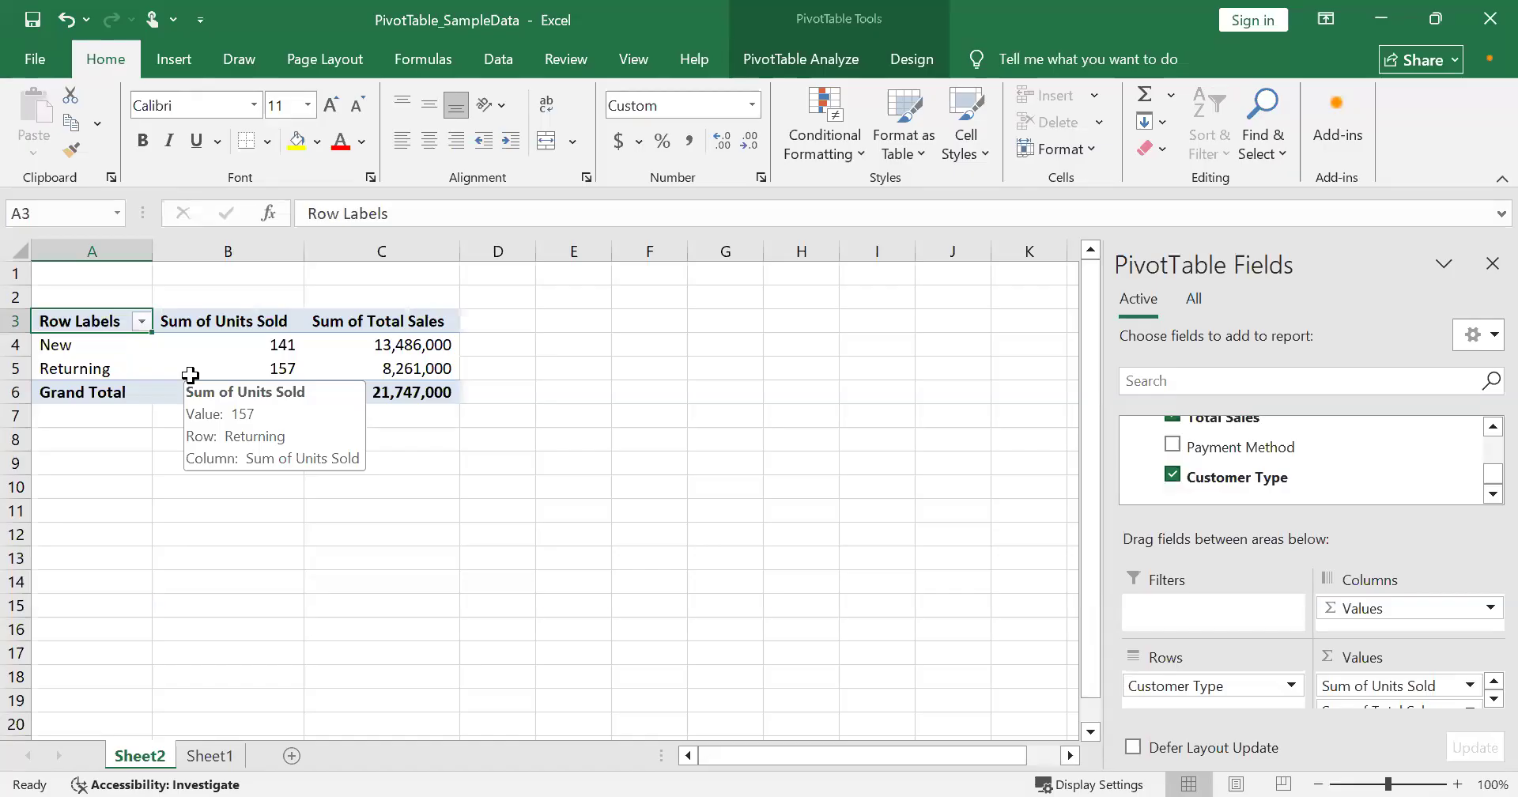
Add Product beneath Customer Type in the PivotTable rows and review the product figures for each customer type.
scroll(1487, 439, up, 1)
scroll(1487, 439, up, 5)
drag(1376, 440, 1189, 695)
click(1491, 429)
click(1491, 429)
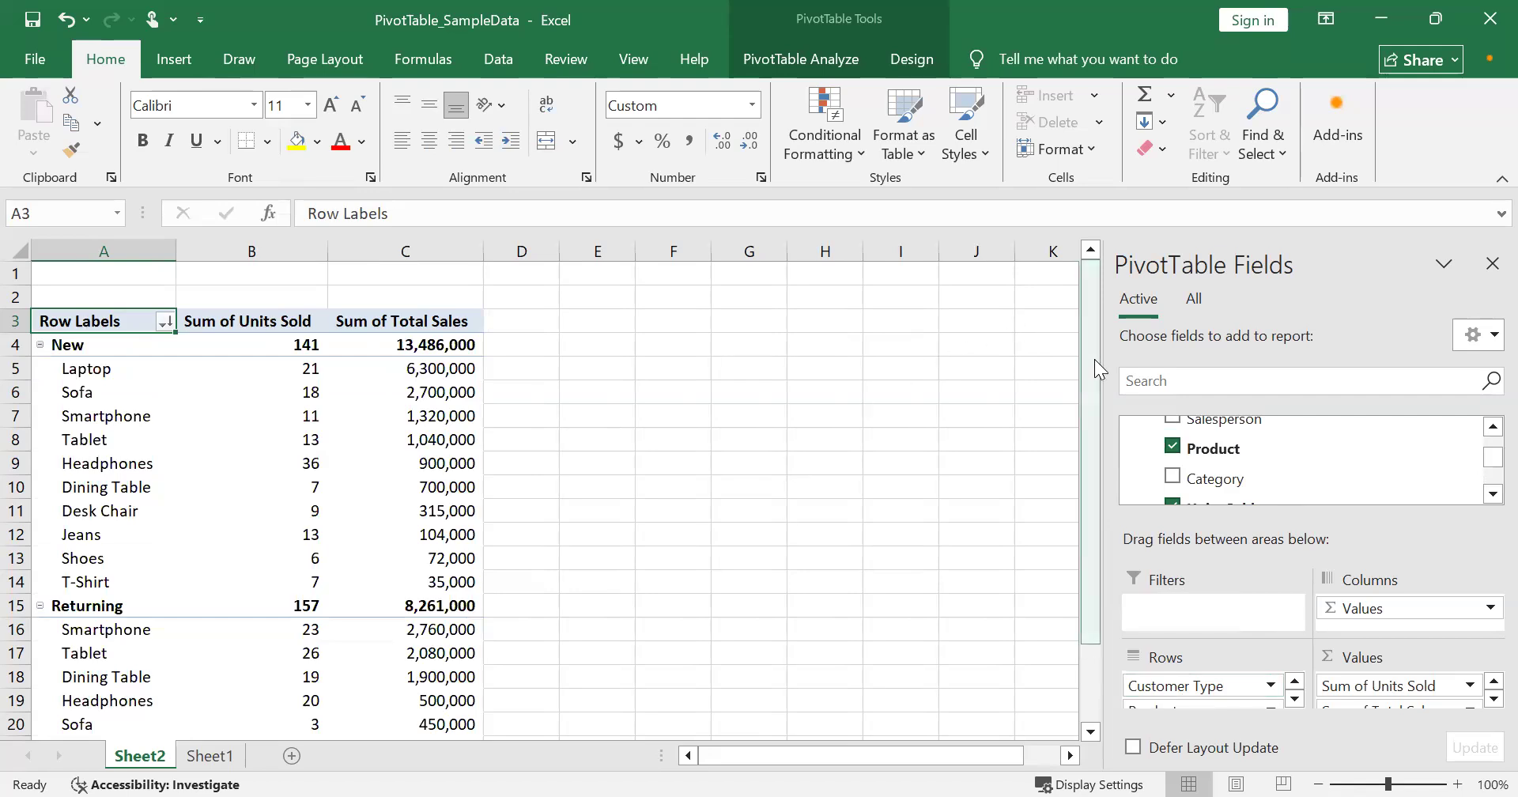
drag(1080, 391, 1080, 427)
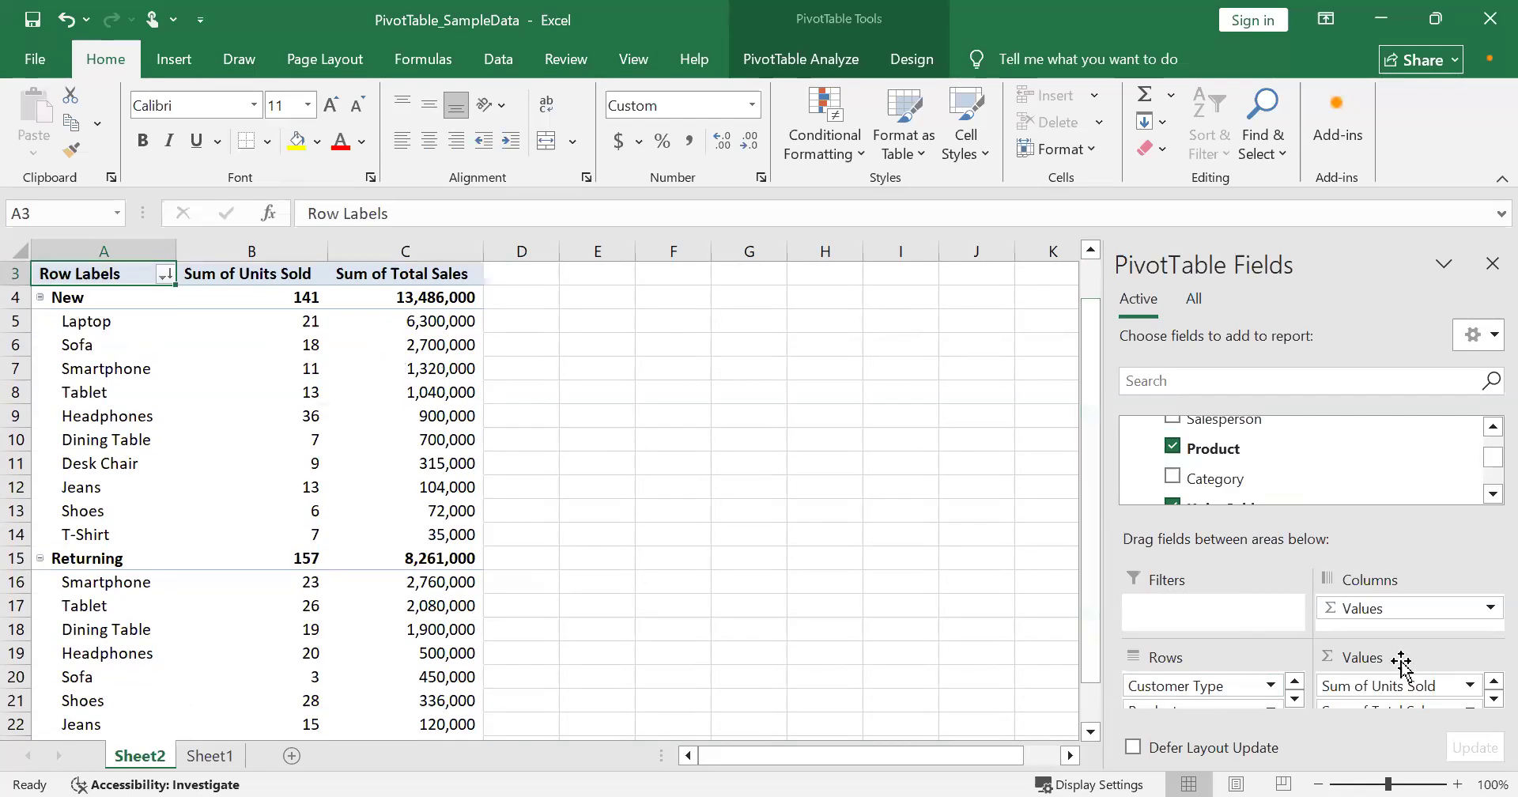
drag(1388, 784, 1381, 783)
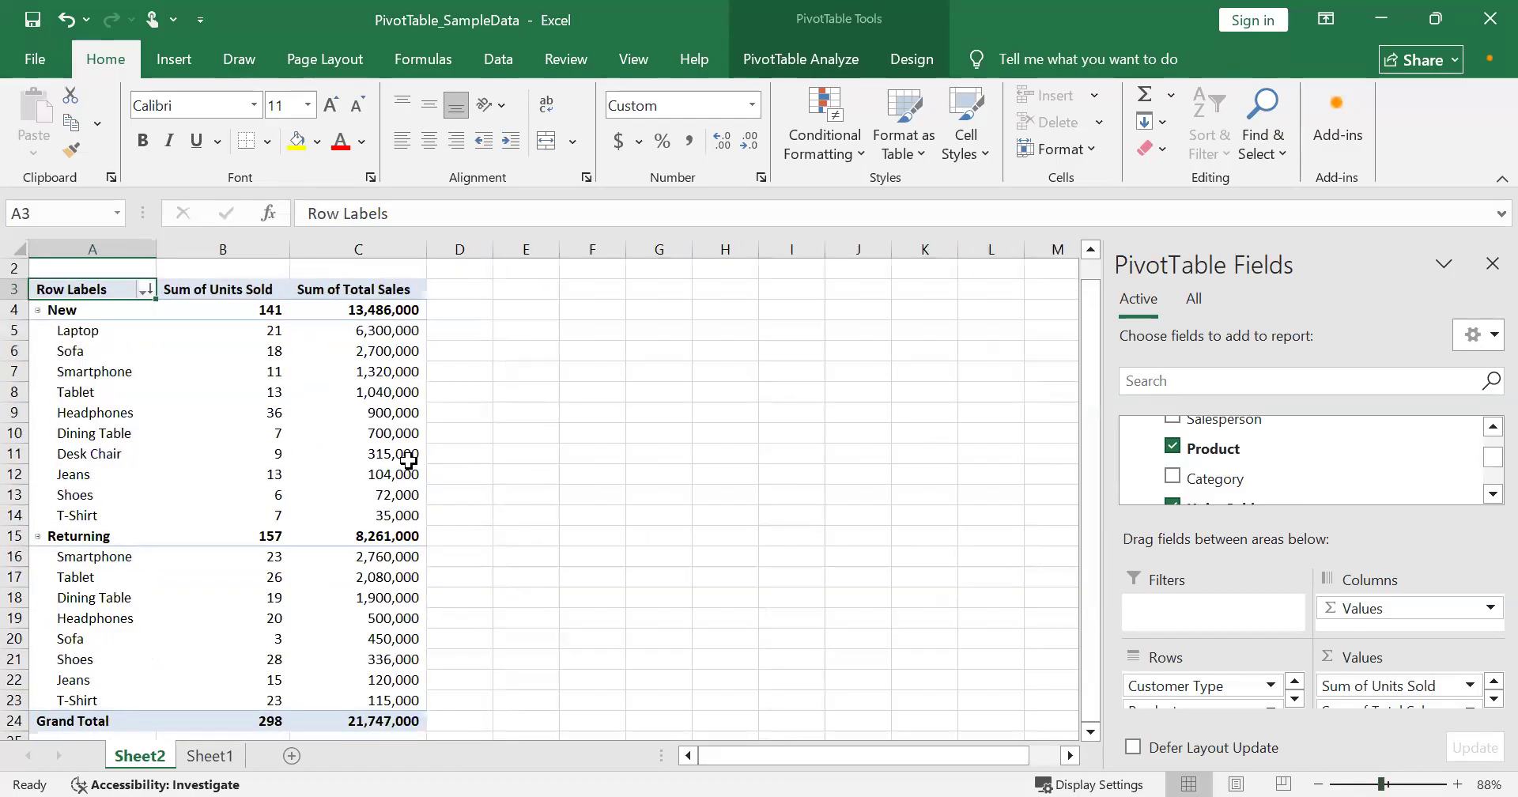
mouse_move(408, 461)
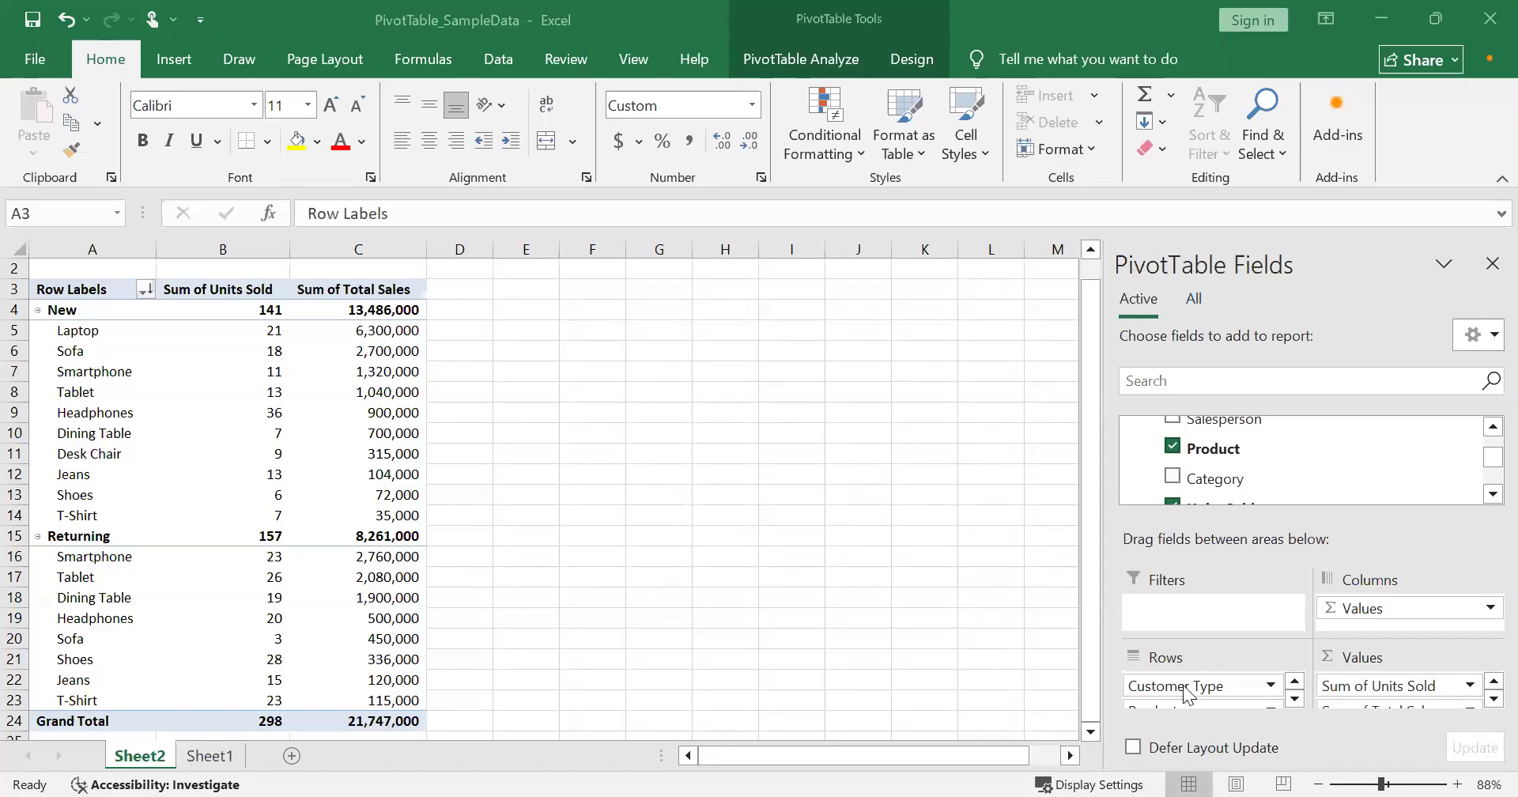
Remove Customer Type and Product from the PivotTable rows and use Salesperson as the row field instead.
click(1316, 432)
drag(1182, 686, 1223, 571)
drag(1186, 686, 1238, 569)
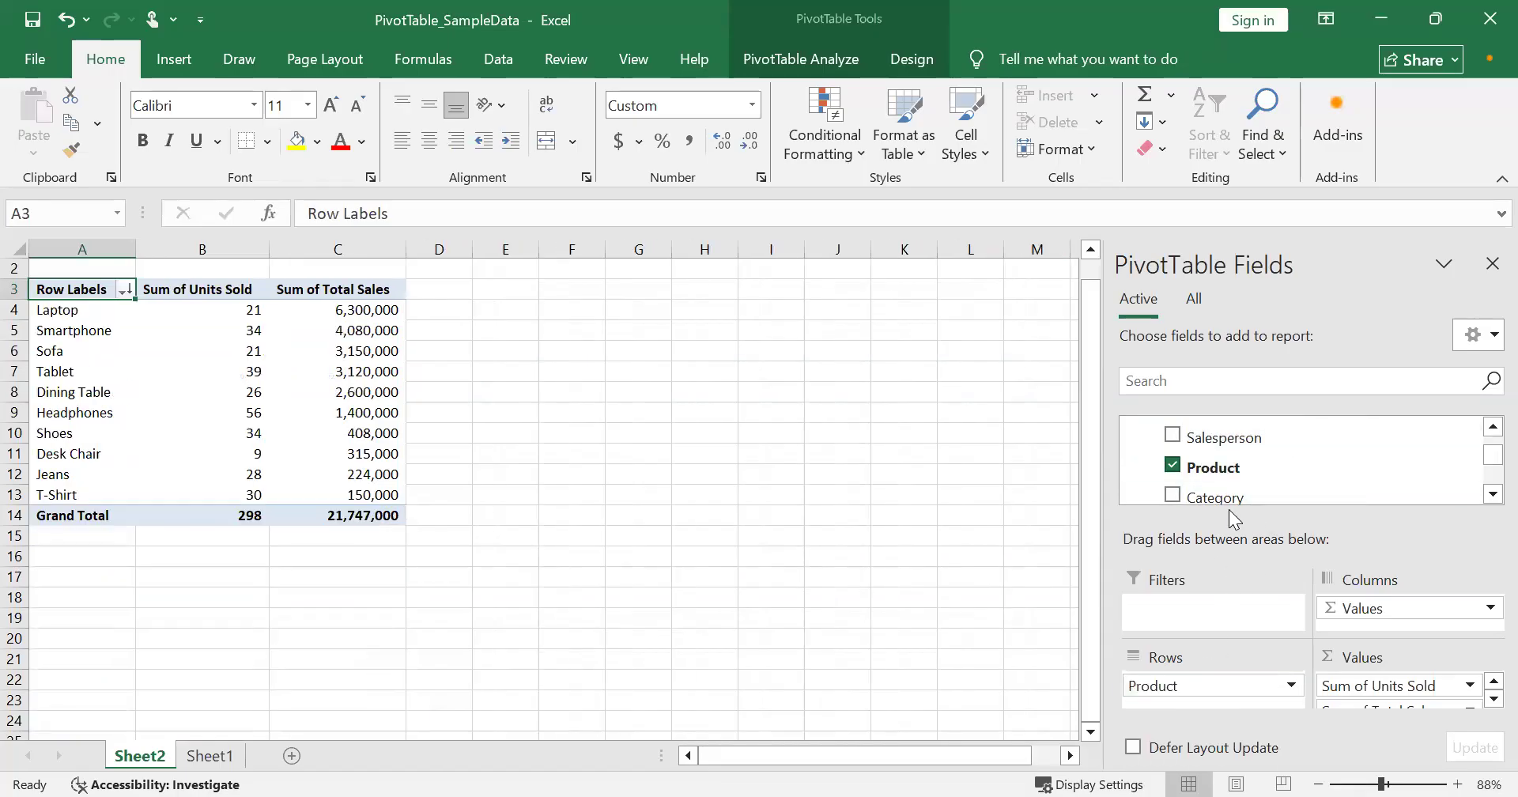
drag(1206, 689, 1281, 464)
click(1492, 427)
click(1491, 427)
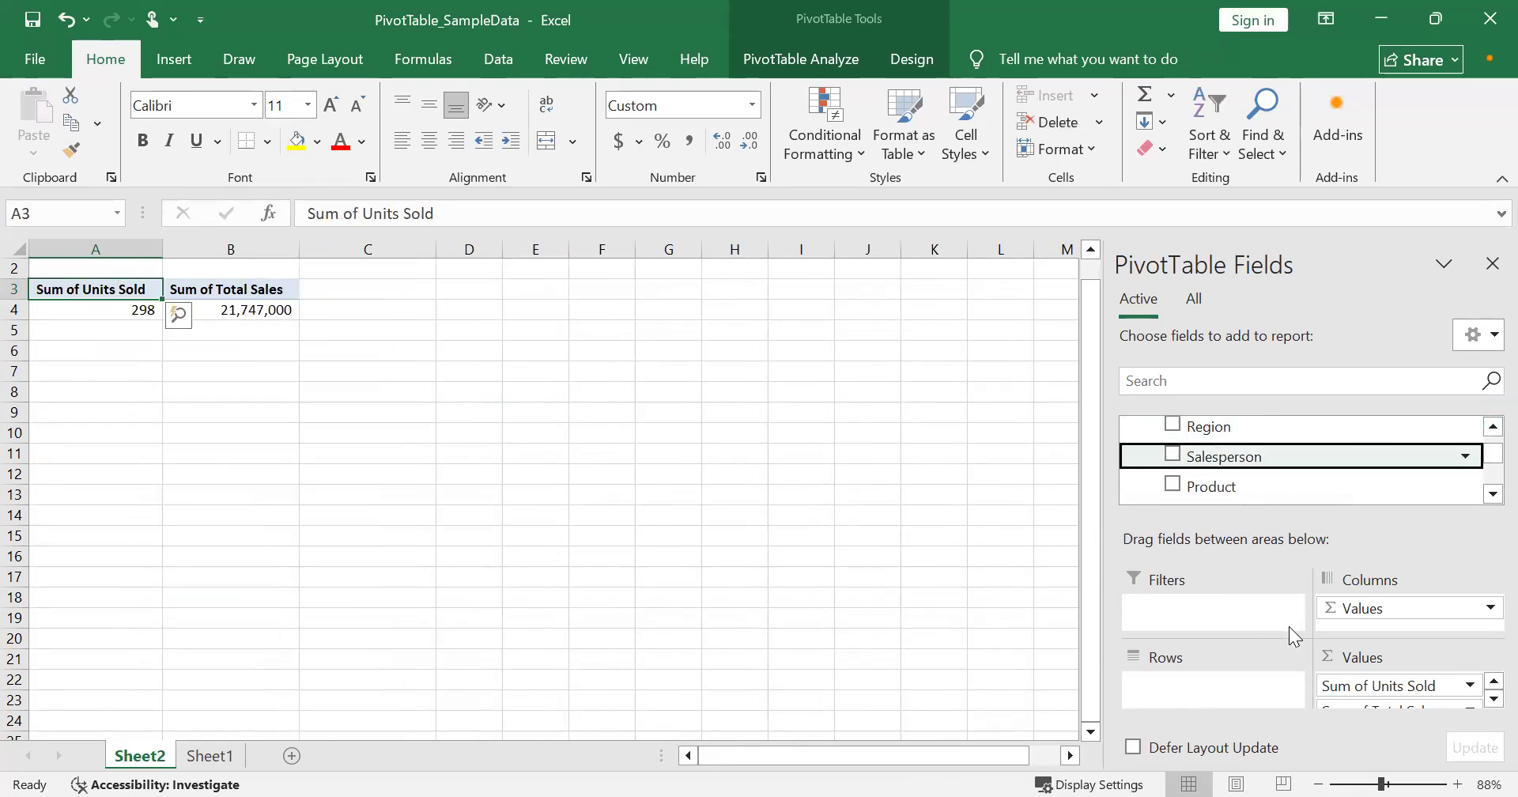
drag(1219, 456, 1180, 696)
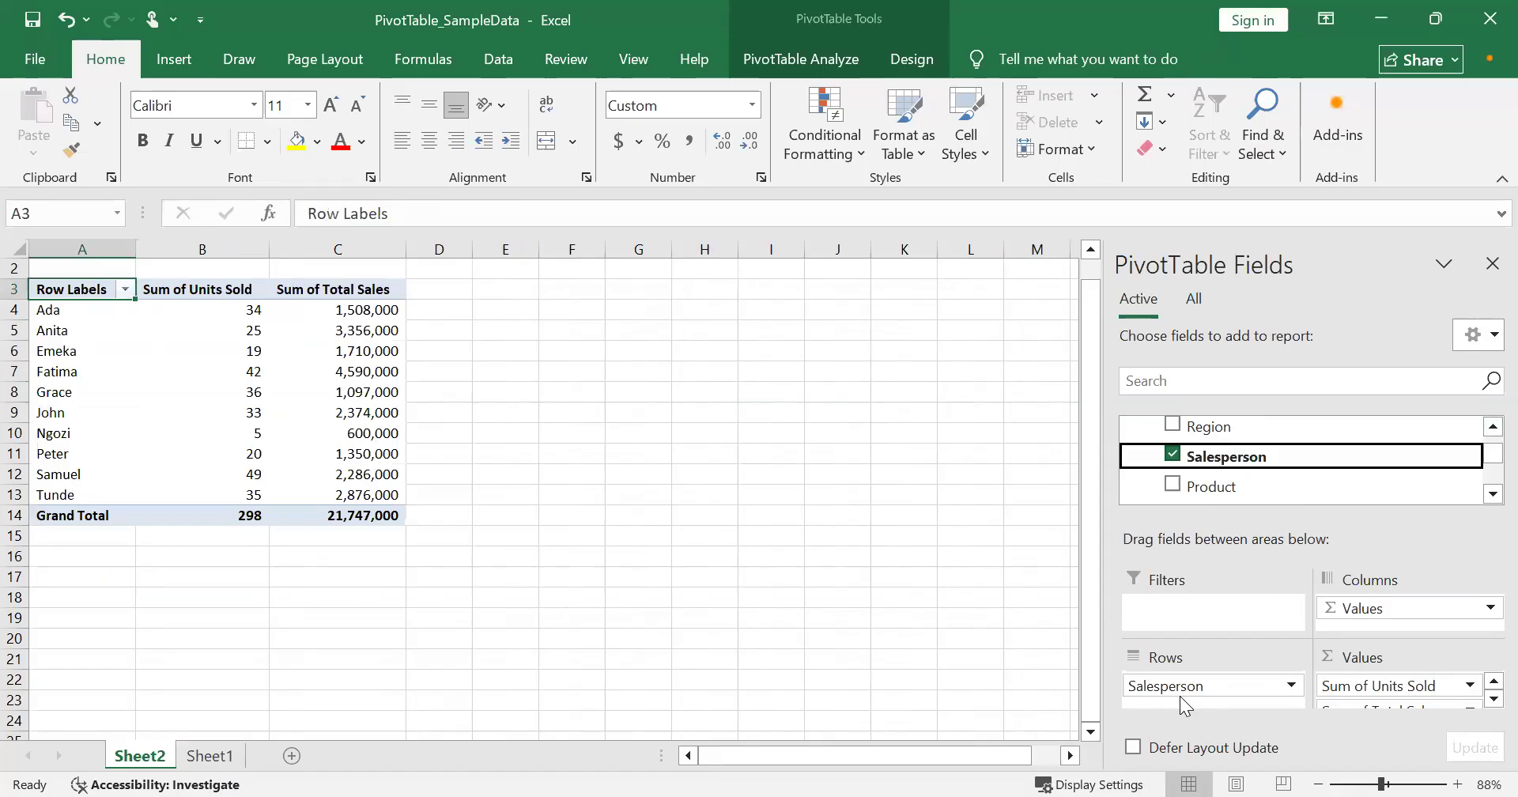
Try Region above Salesperson and Product beneath it as row fields, removing each one again.
click(1488, 427)
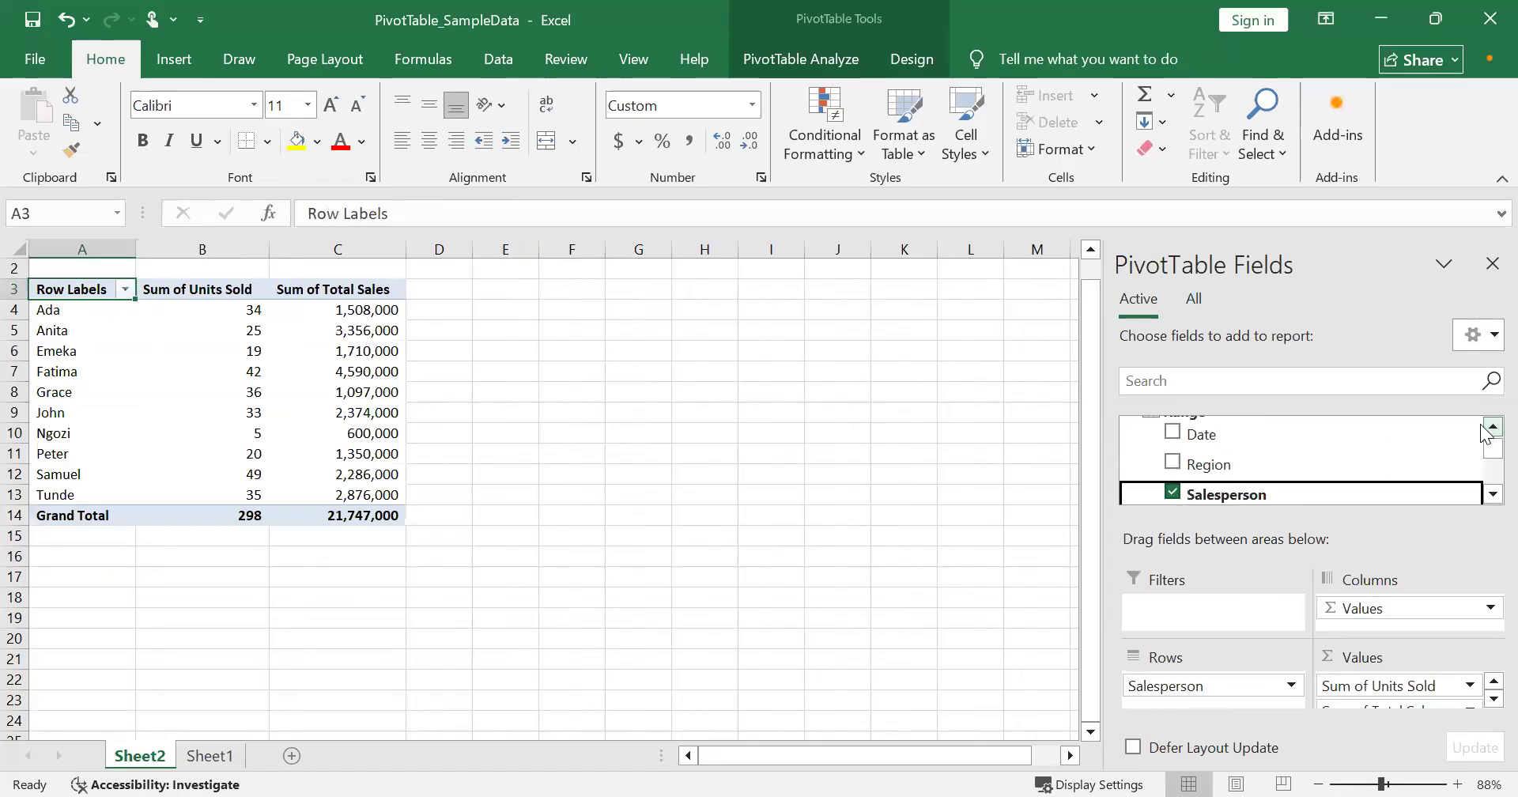
drag(1318, 459, 1202, 674)
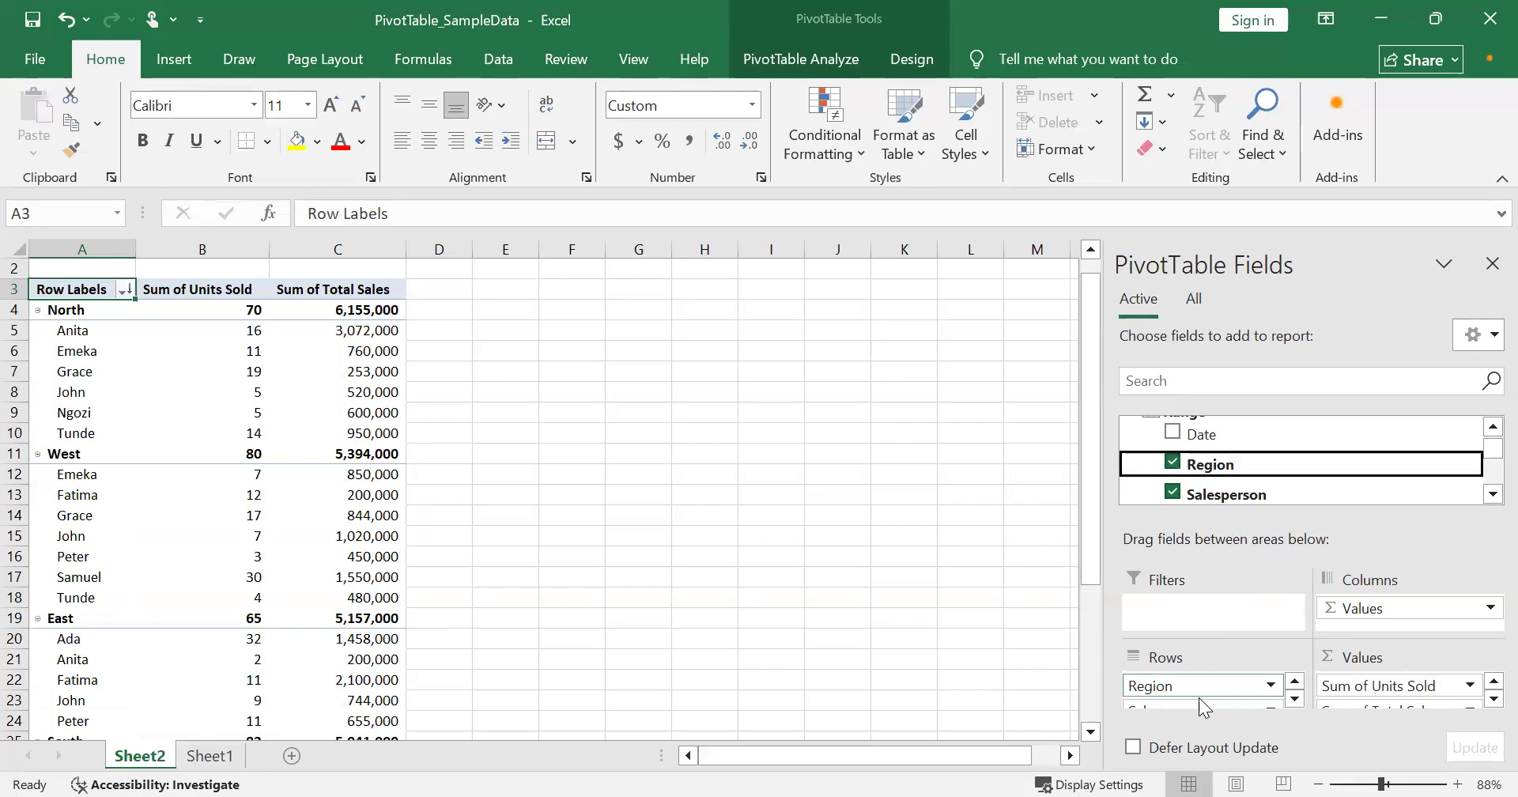
click(1212, 477)
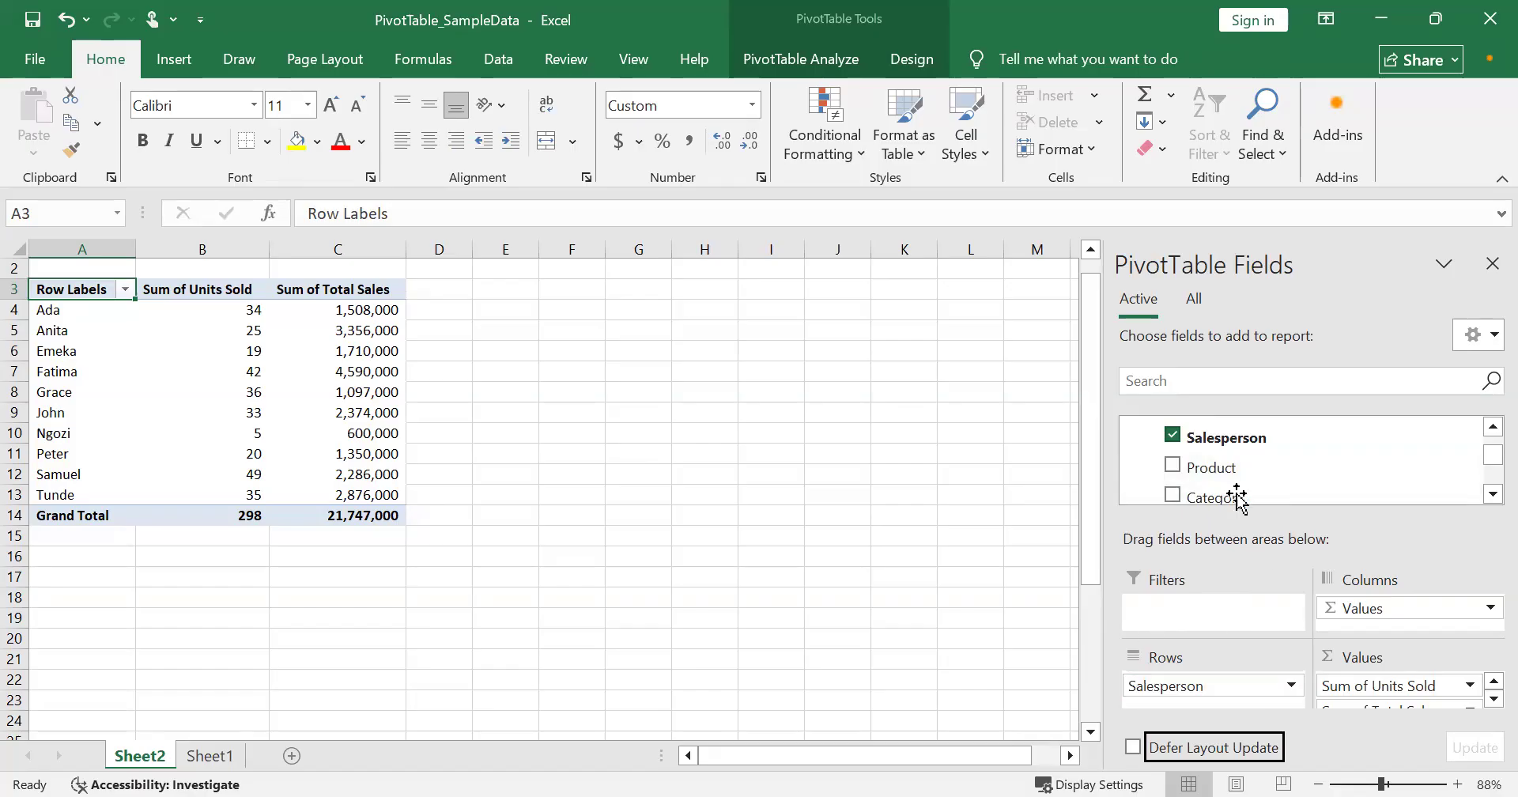
drag(1225, 474, 1203, 702)
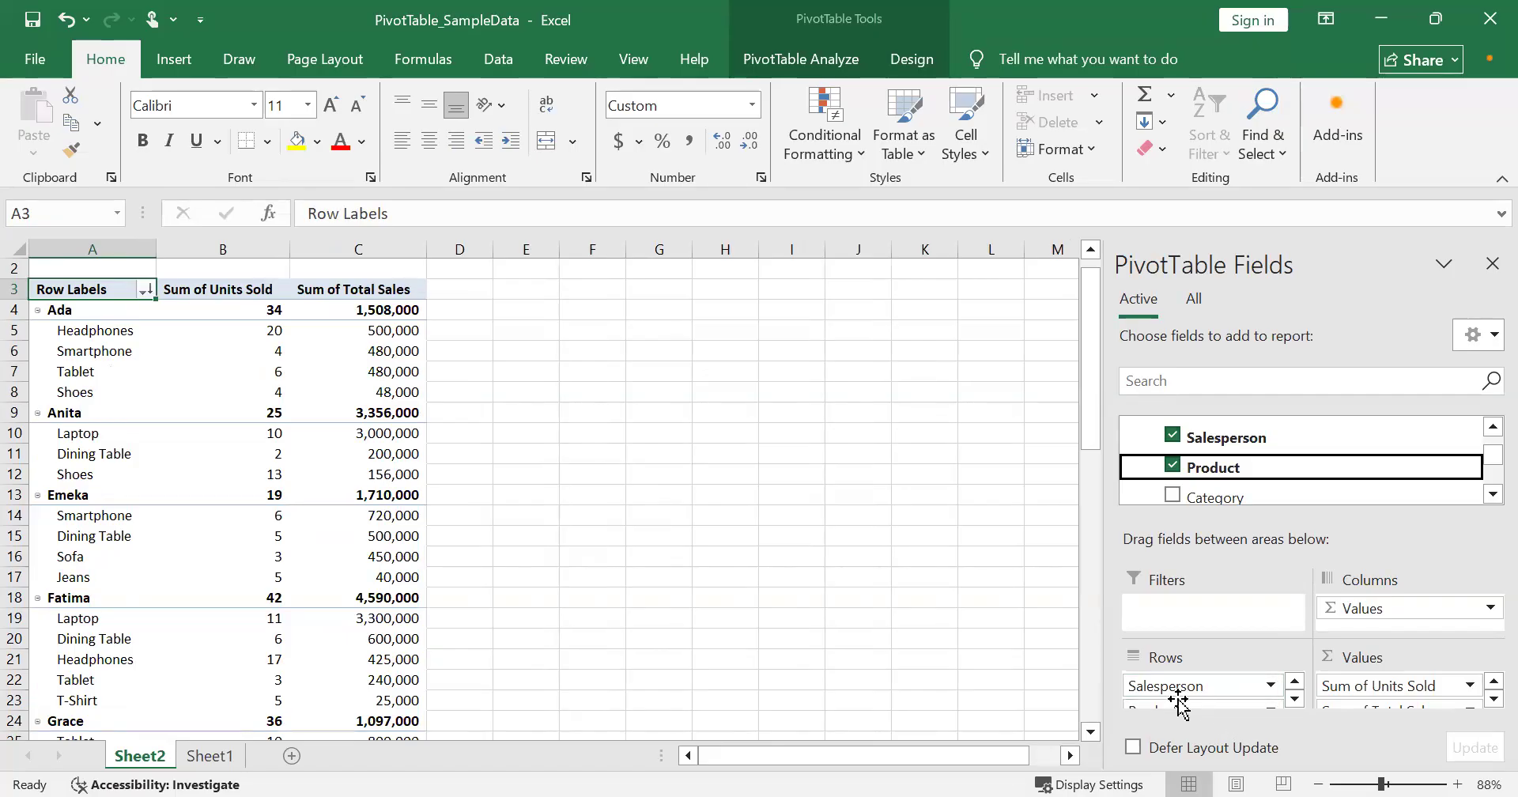
drag(1201, 702, 1243, 474)
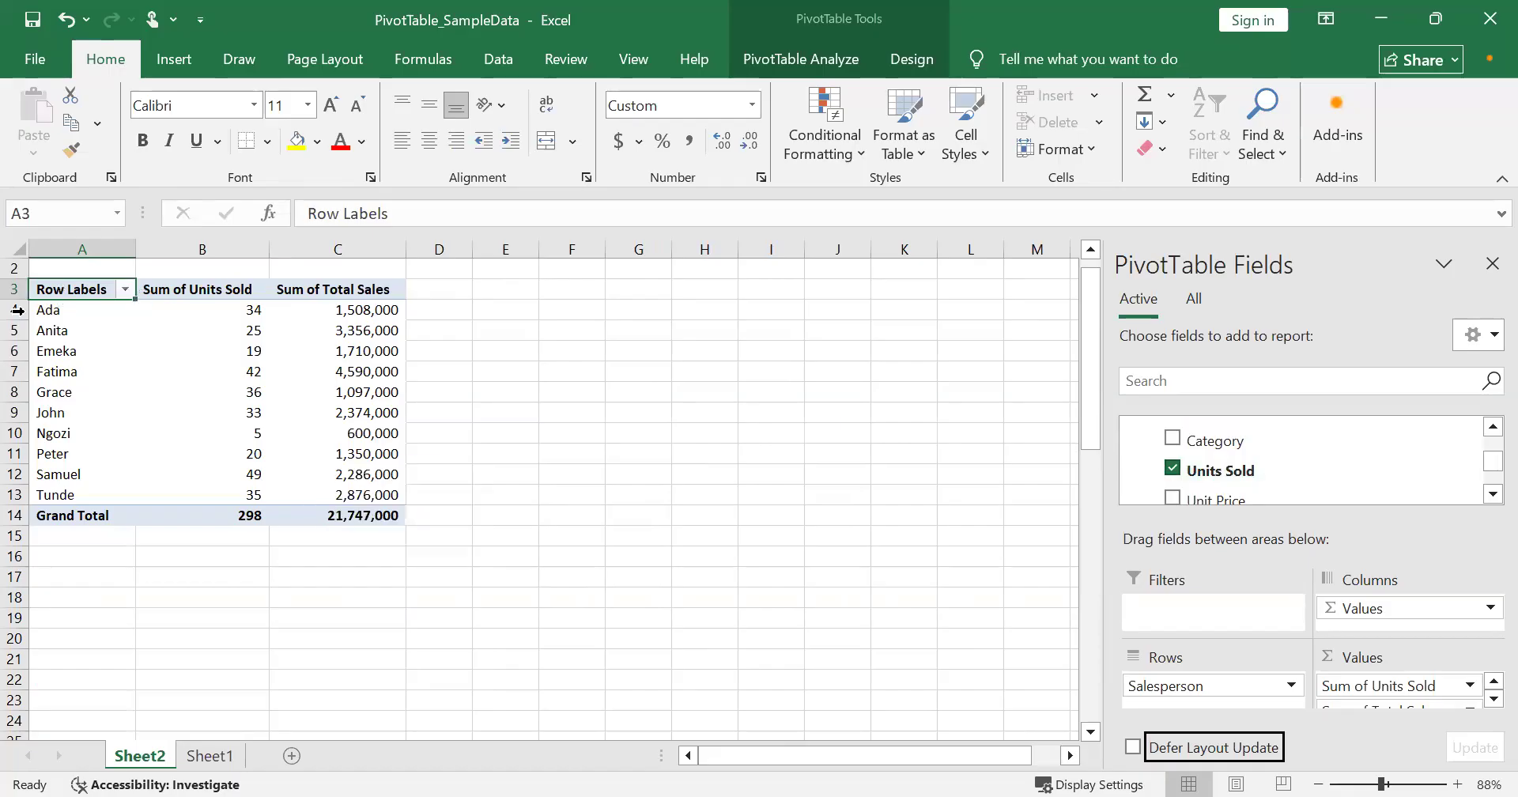
Sort the salespeople by Sum of Total Sales from largest to smallest.
mouse_move(249, 410)
mouse_move(83, 369)
click(364, 310)
right_click(365, 310)
click(702, 535)
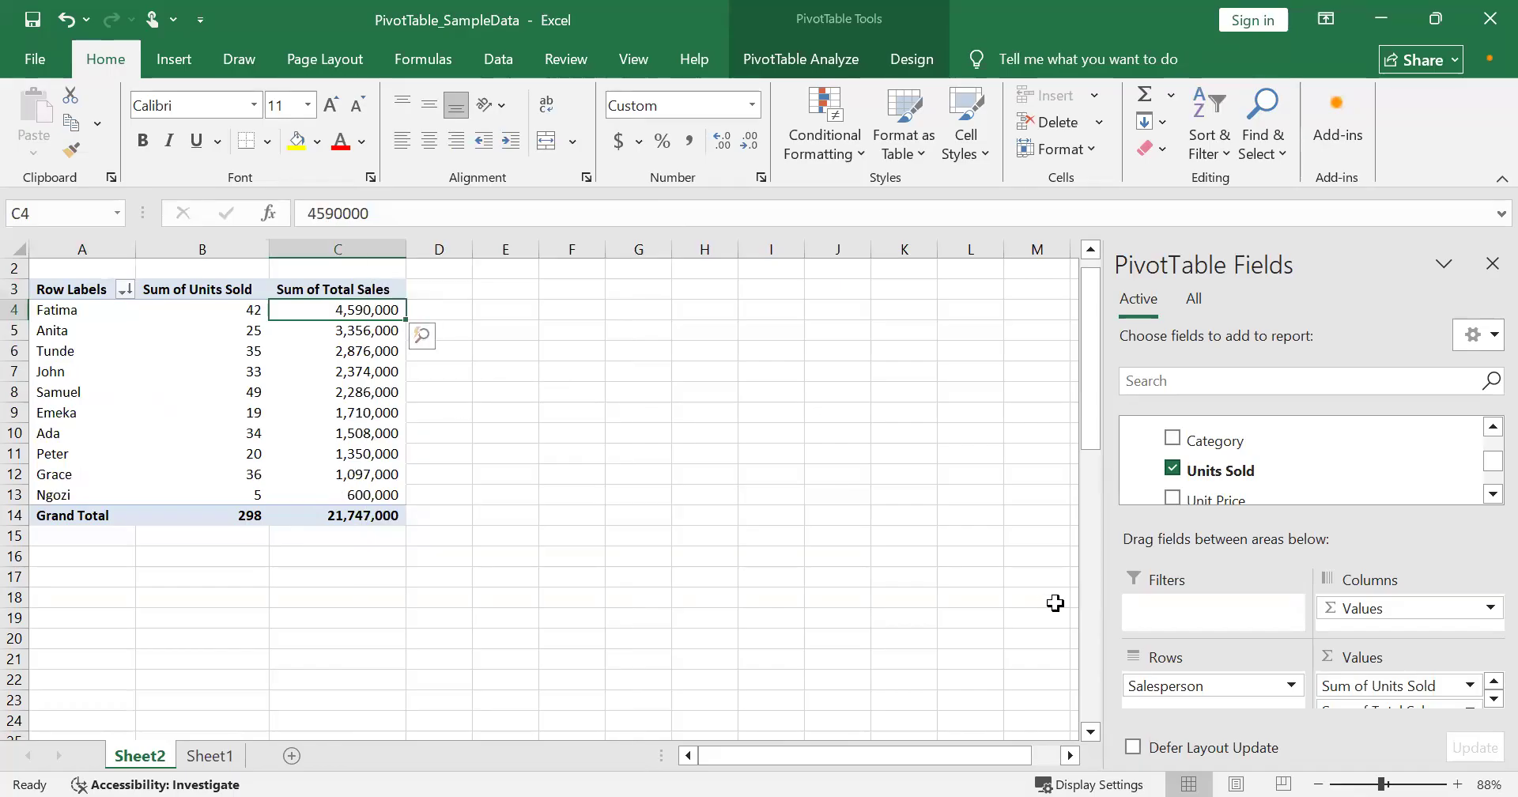
Break down each salesperson's figures by Category, look through the breakdown and remove Category from the rows again.
drag(1230, 441, 1273, 697)
drag(1083, 391, 1086, 443)
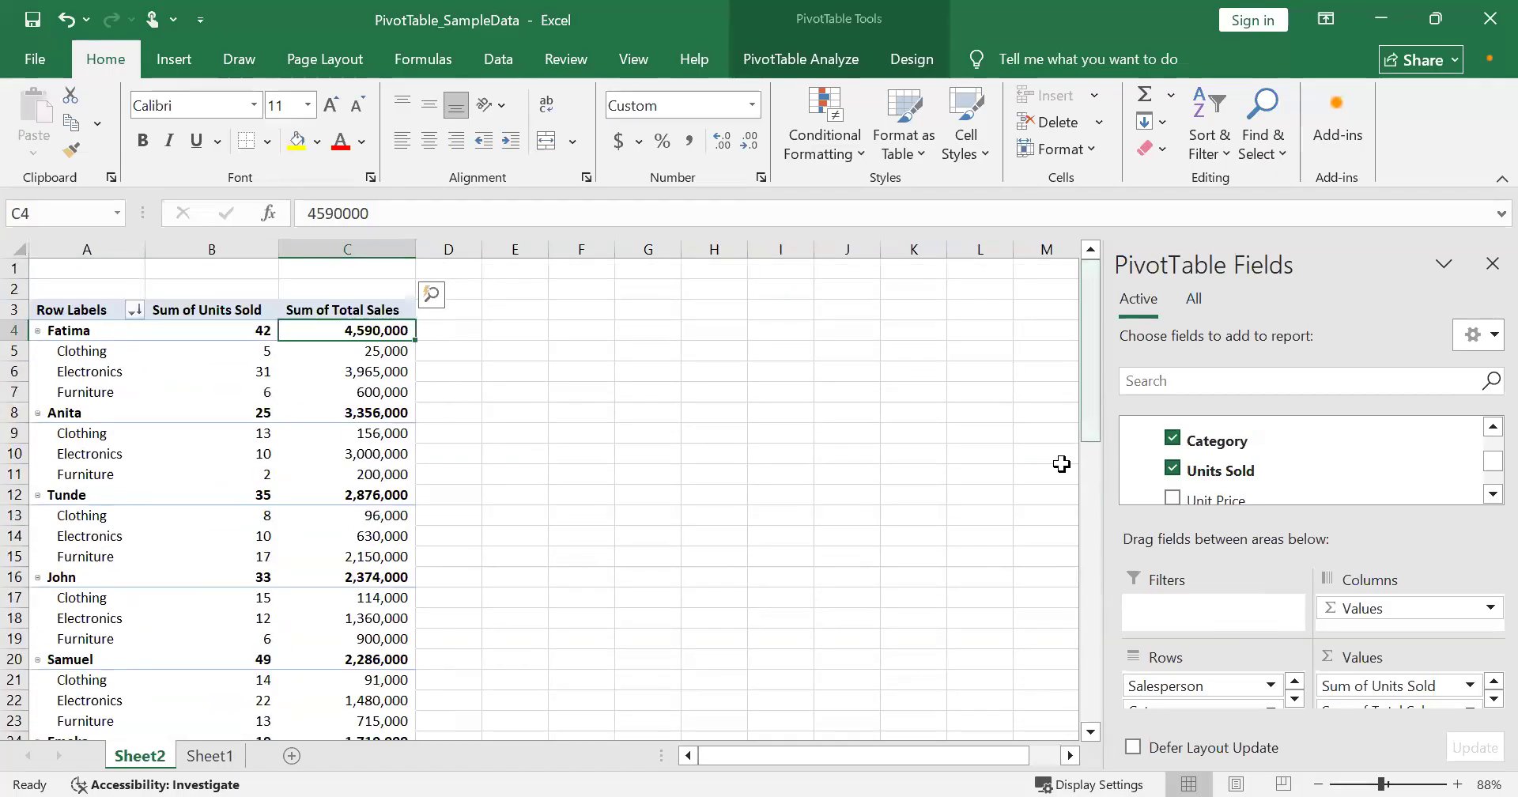
key(ctrl+minus)
click(900, 454)
drag(1381, 783, 1365, 783)
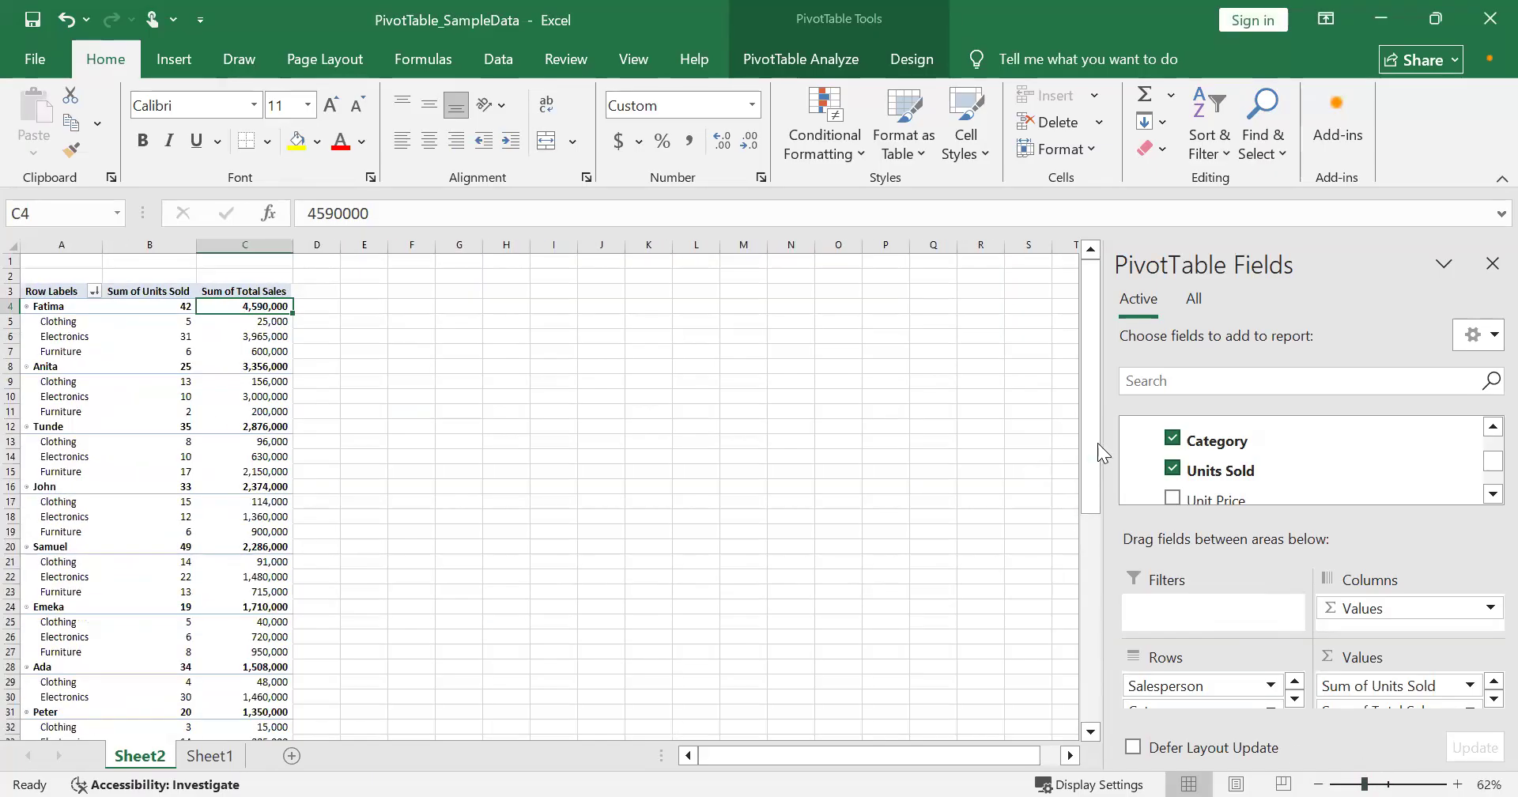
mouse_move(1099, 454)
mouse_down()
mouse_move(1104, 478)
mouse_move(1101, 455)
mouse_up()
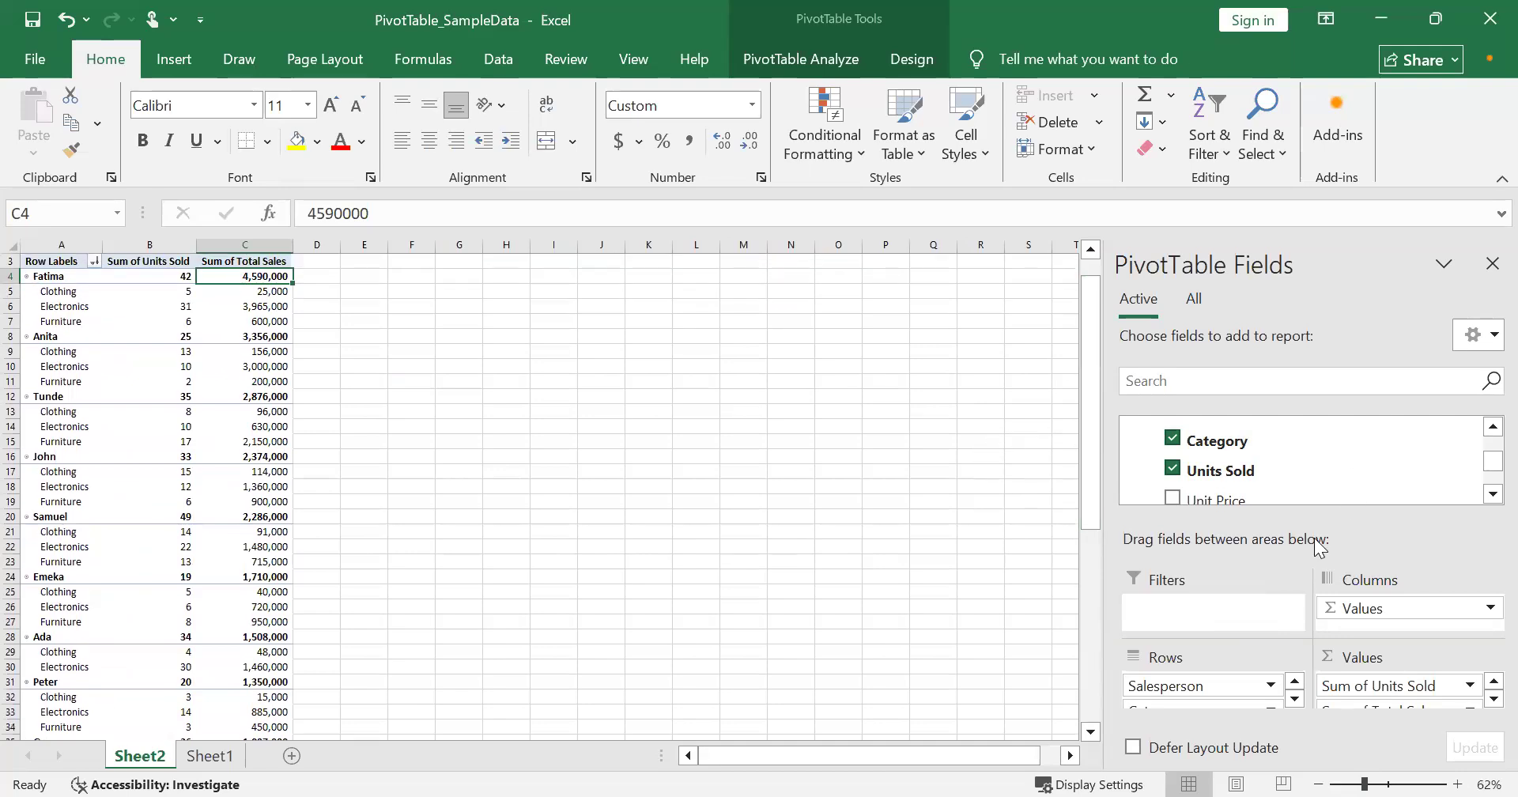
click(1176, 439)
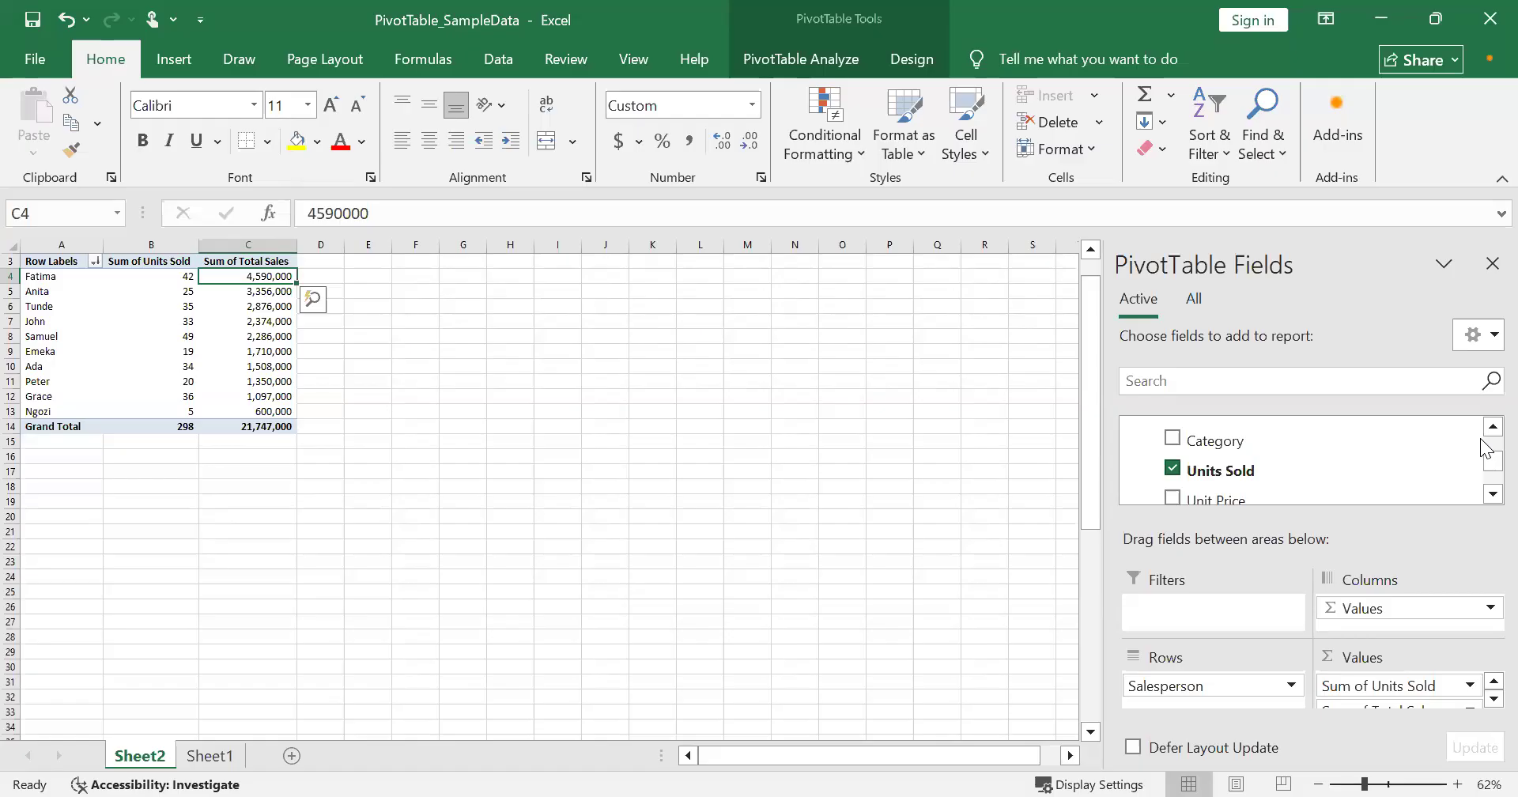
Add Category beneath Salesperson in the PivotTable rows.
key(Up)
key(Up)
key(Up)
key(Down)
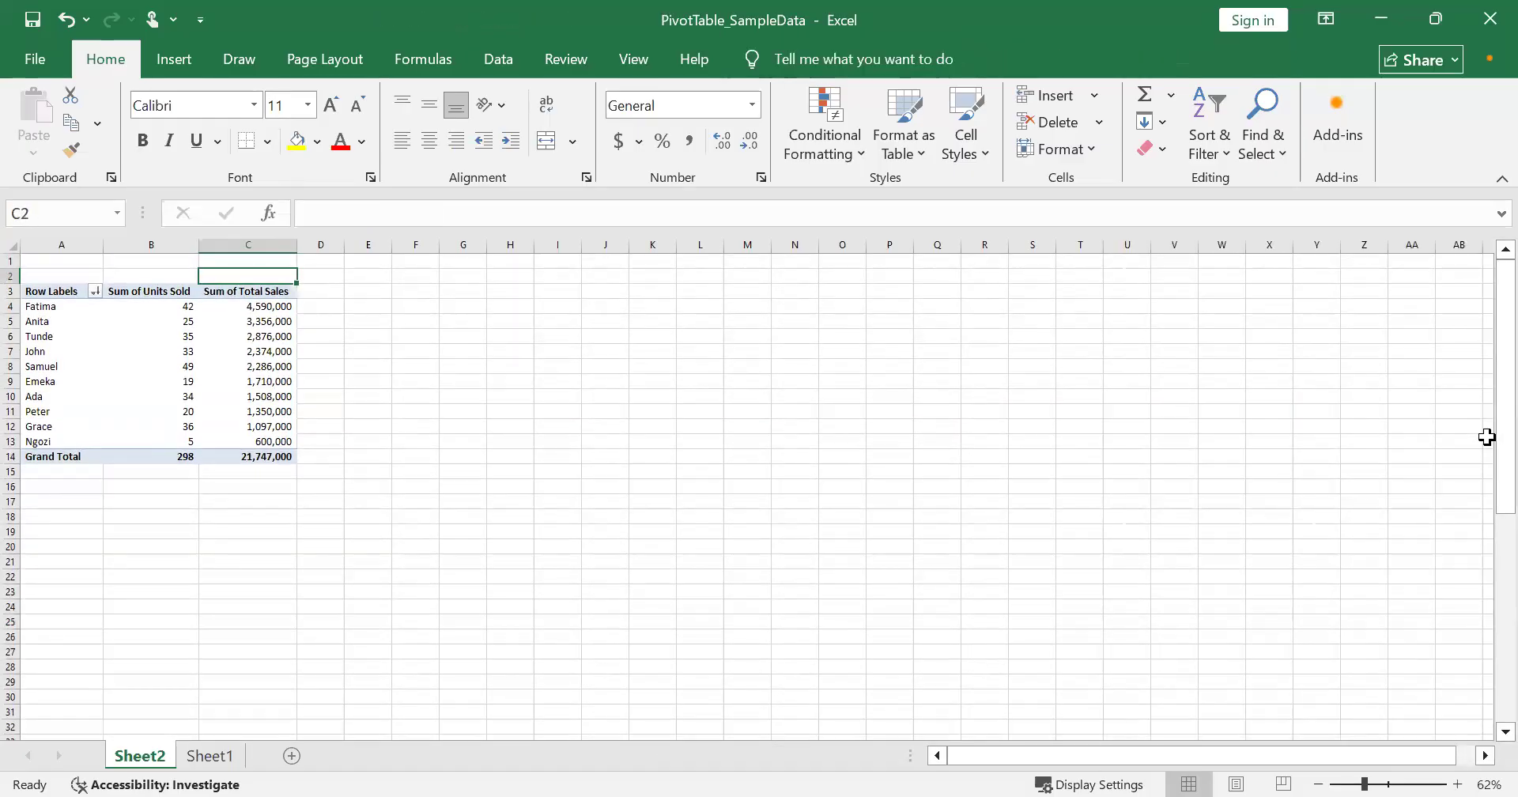
key(Down)
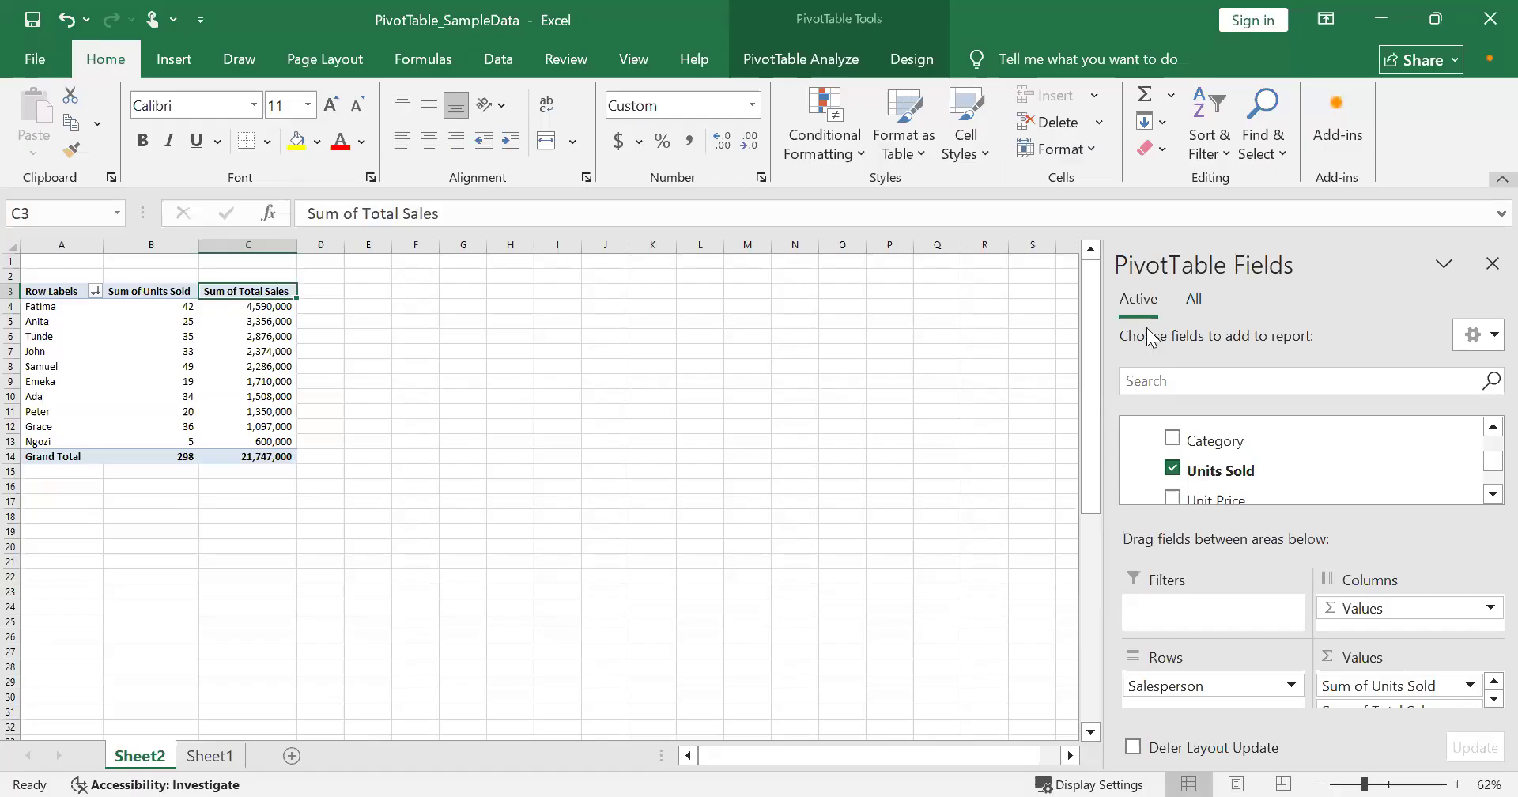
click(1493, 428)
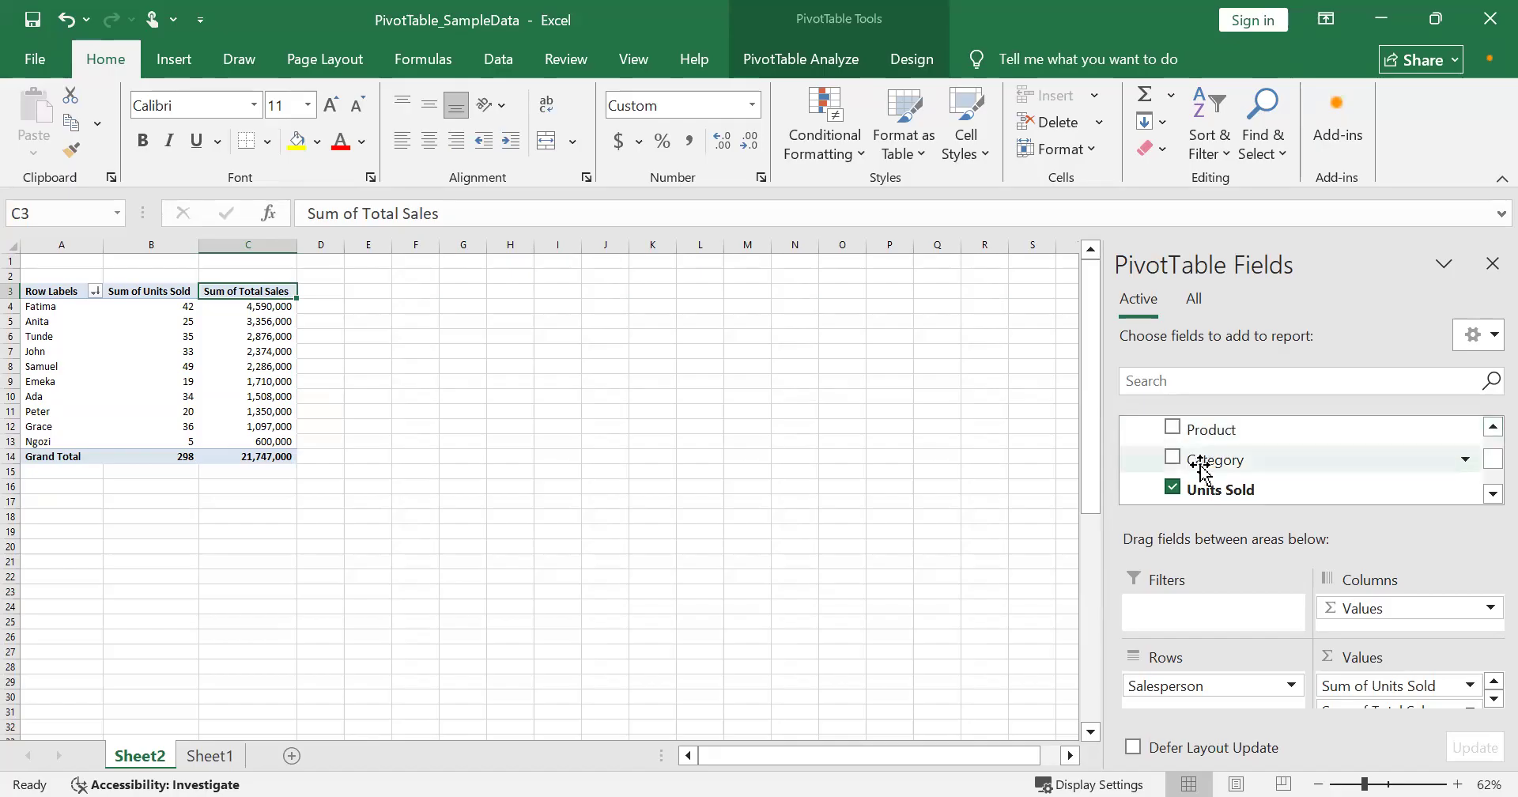
drag(1201, 475, 1149, 699)
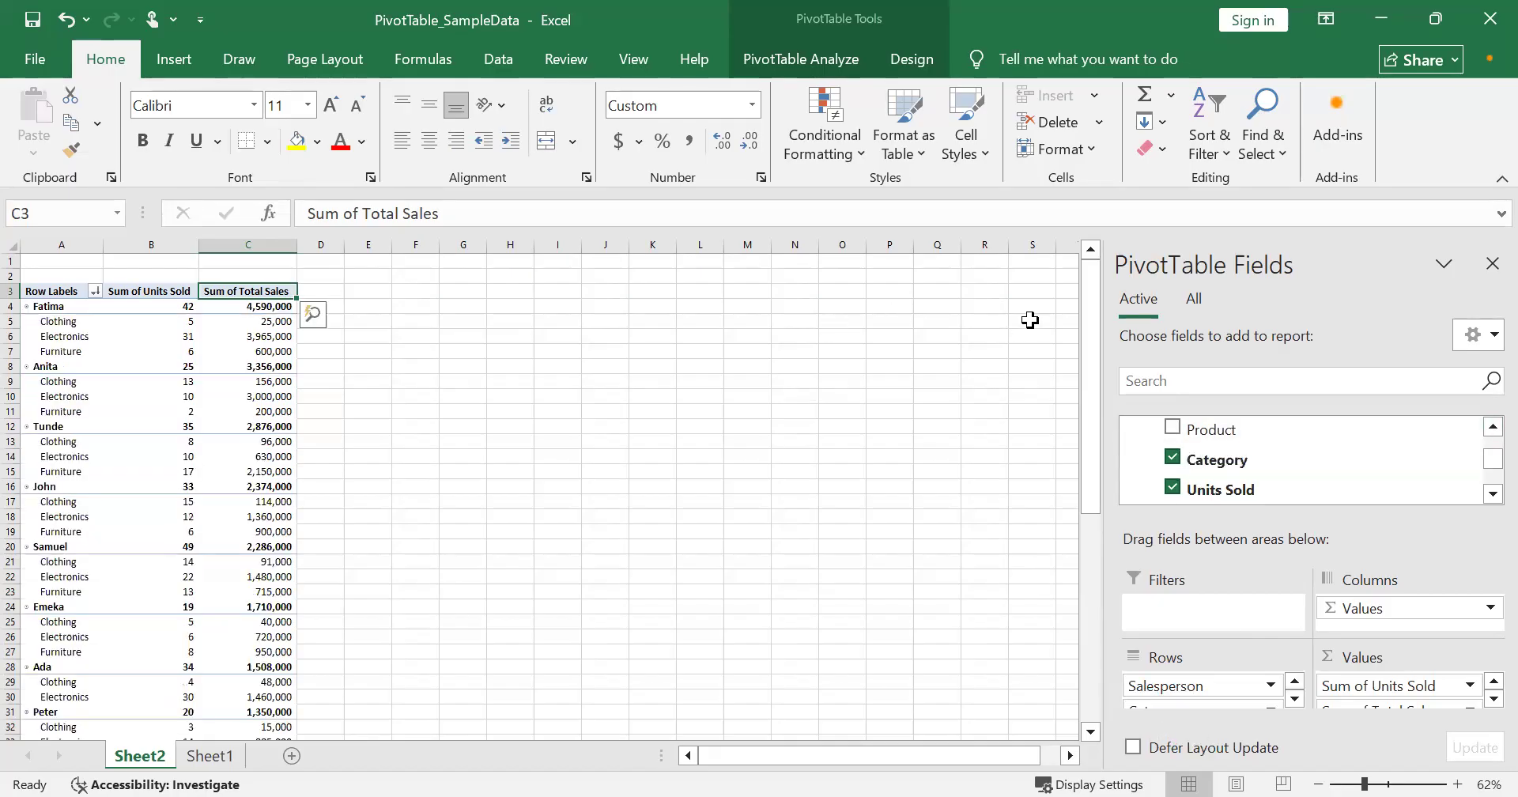
Examine the units sold and total sales per category for each salesperson, through to the grand total.
click(1082, 322)
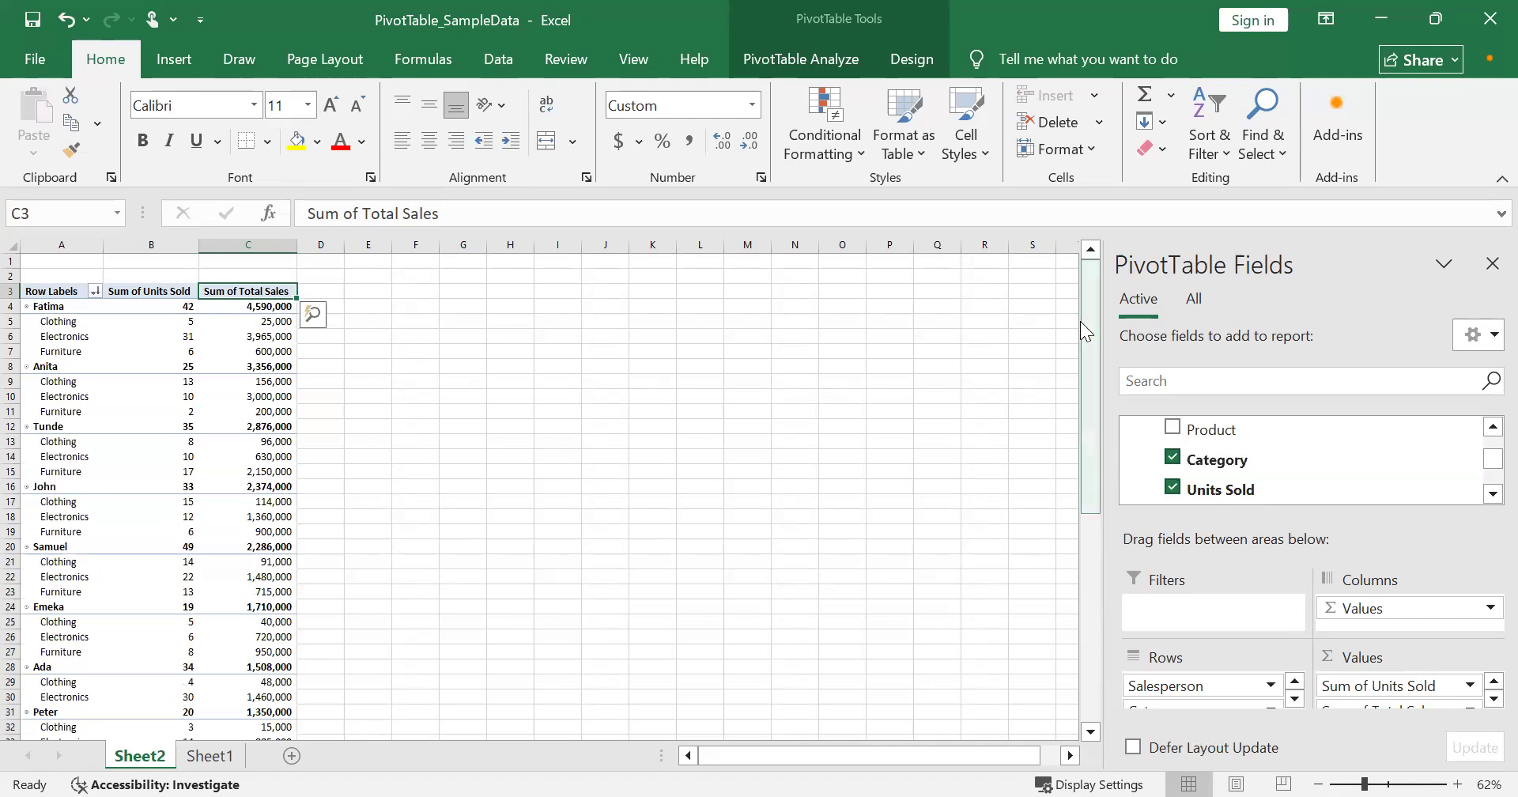
drag(1088, 341, 1082, 352)
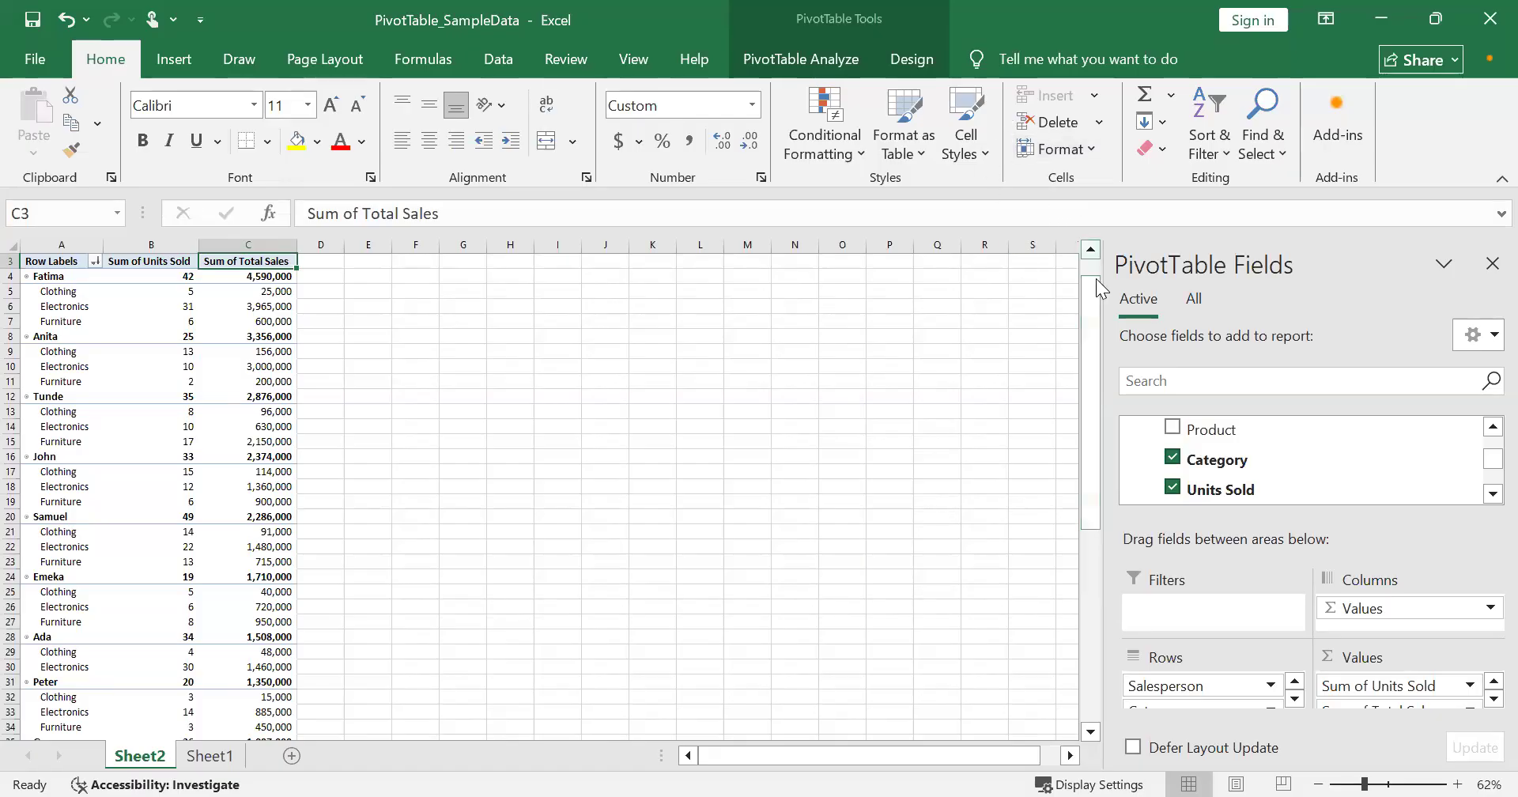
drag(1091, 300, 1092, 387)
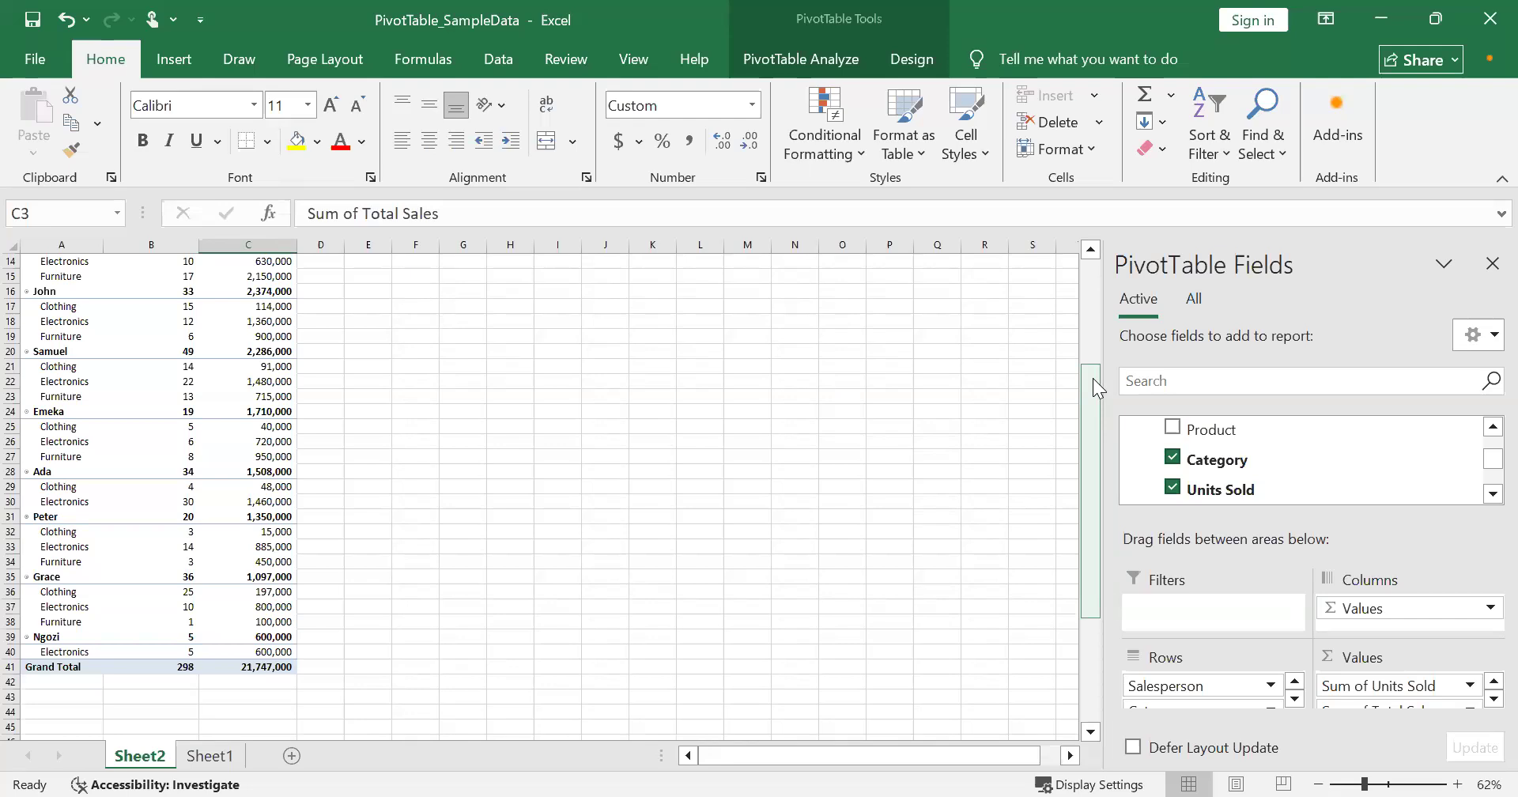
click(1088, 536)
click(1089, 384)
key(Up)
key(Down)
key(Down)
key(Down)
key(Down)
key(Down)
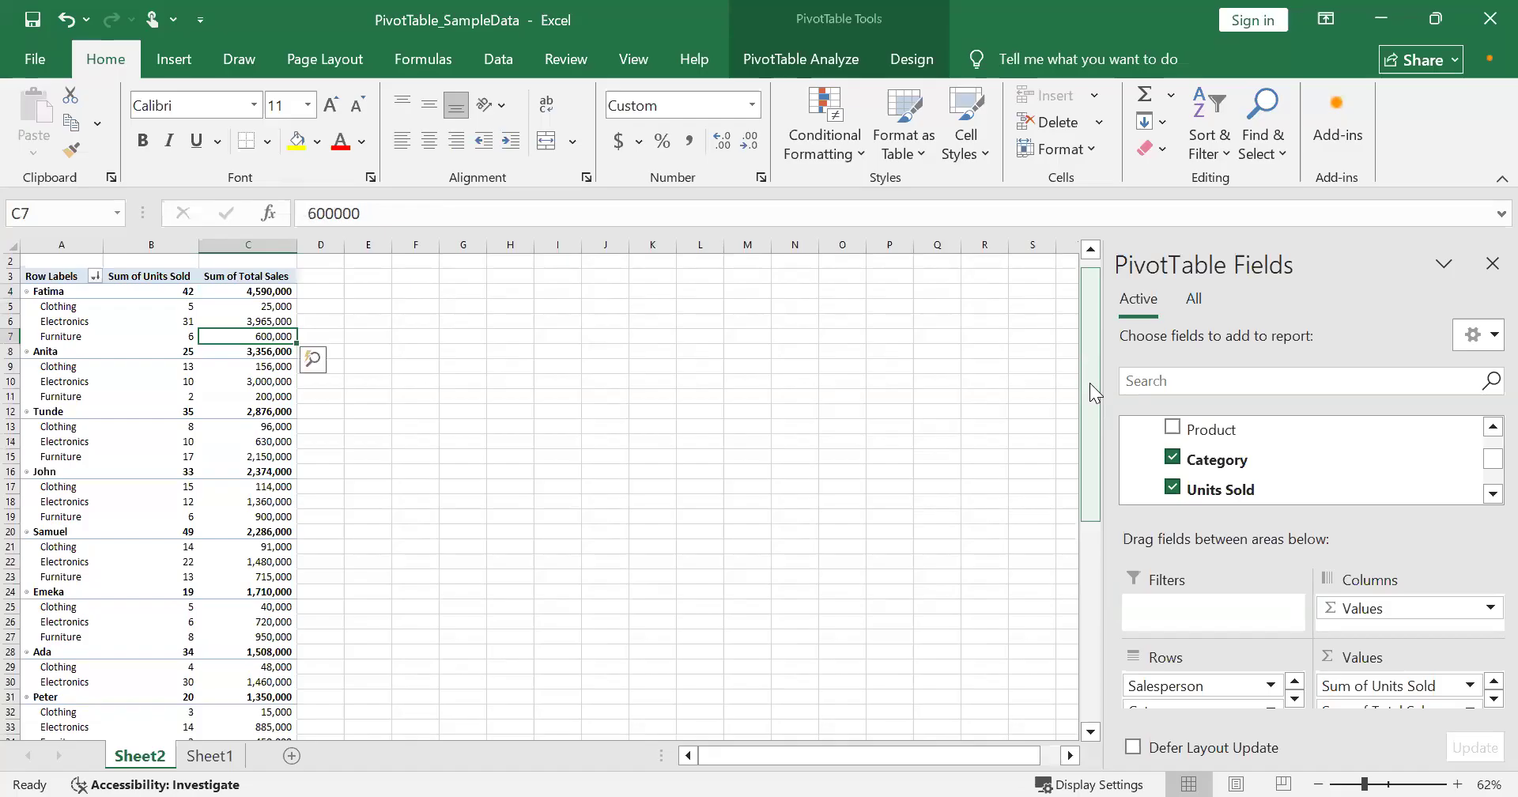
key(Down)
key(Down)
key(Down)
key(Down)
key(Down)
key(Down)
key(Down)
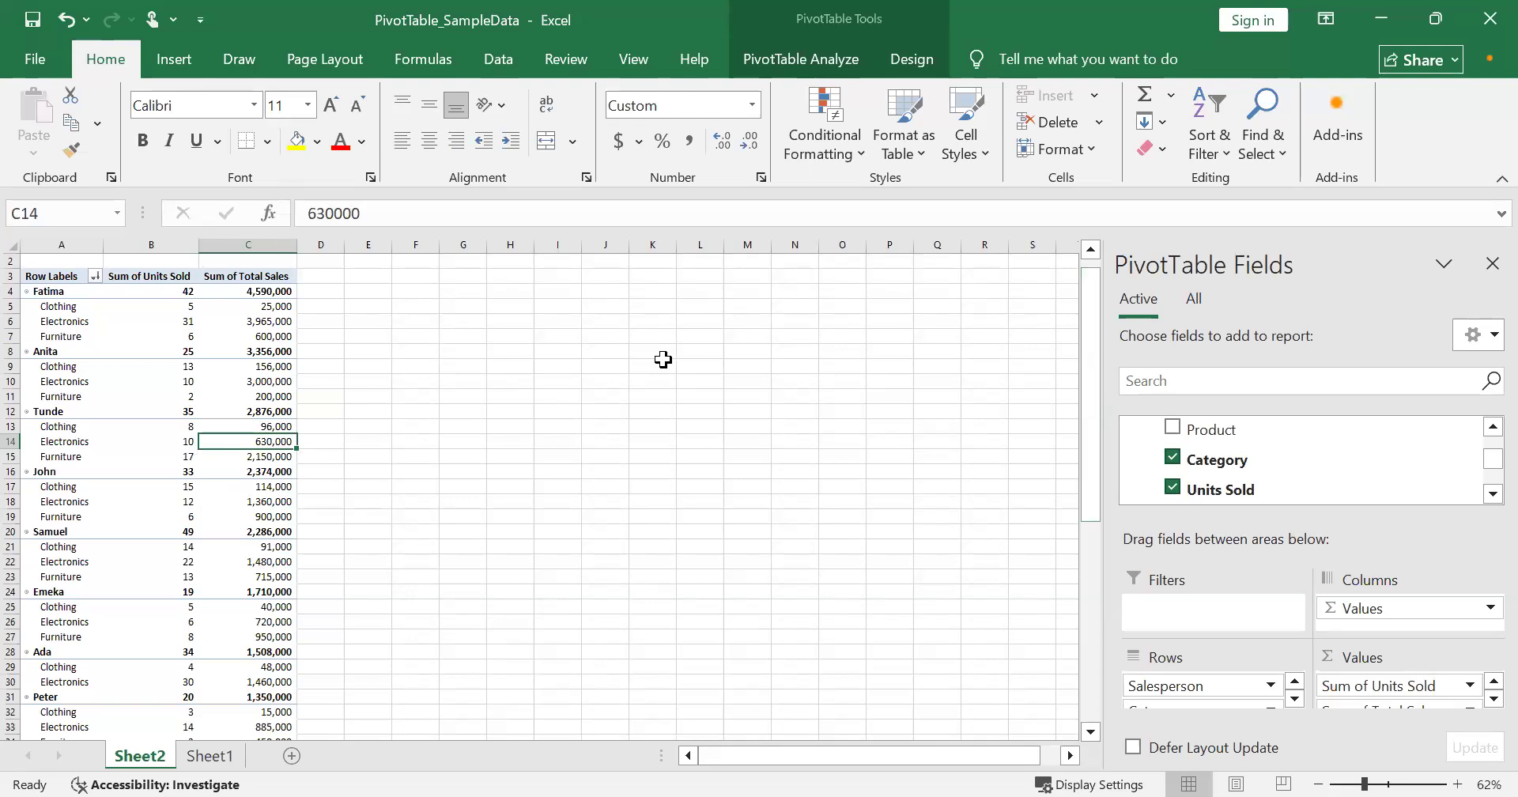
drag(1088, 457, 1080, 356)
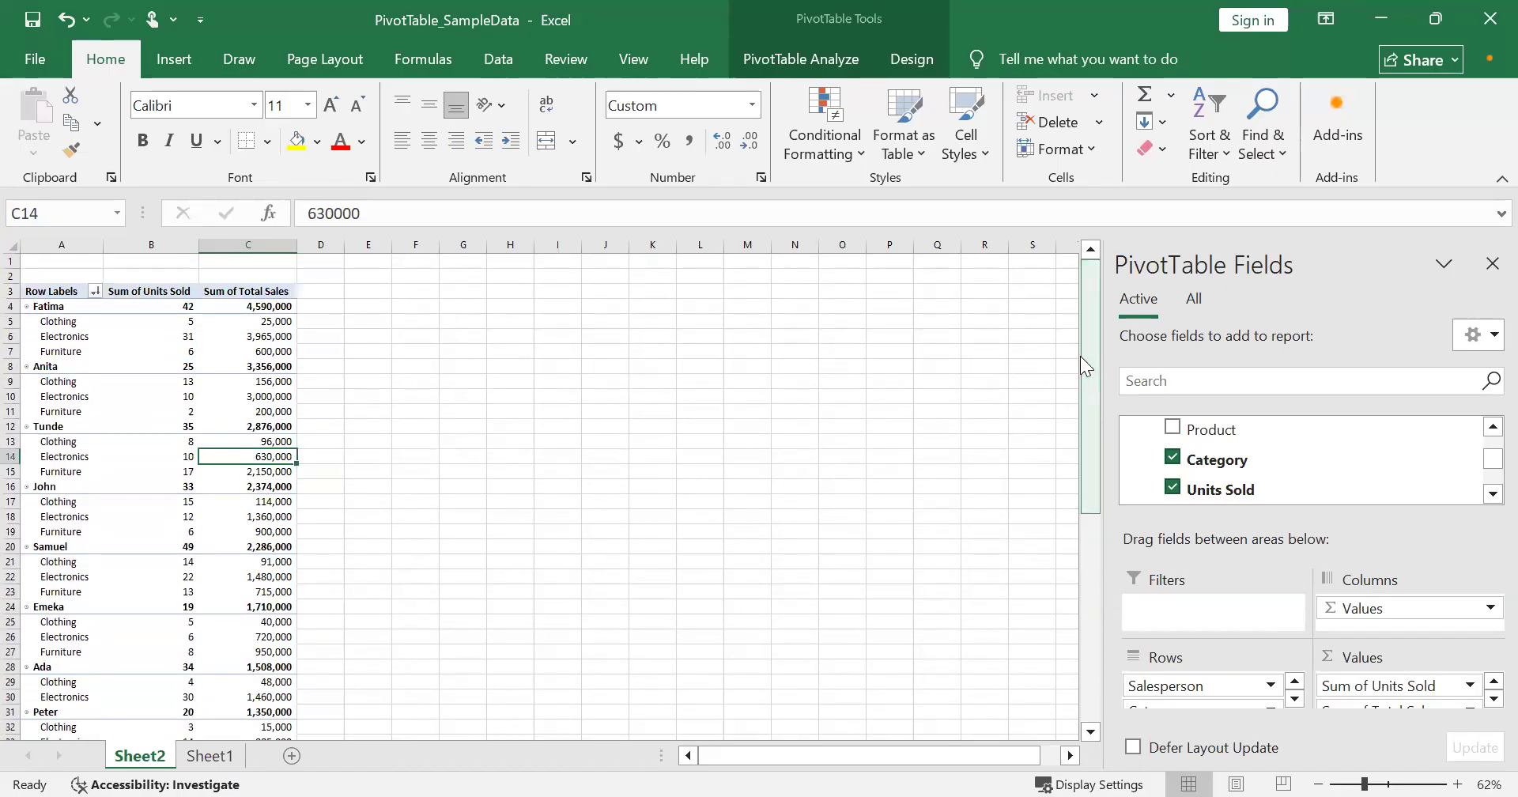
drag(1089, 367, 1092, 388)
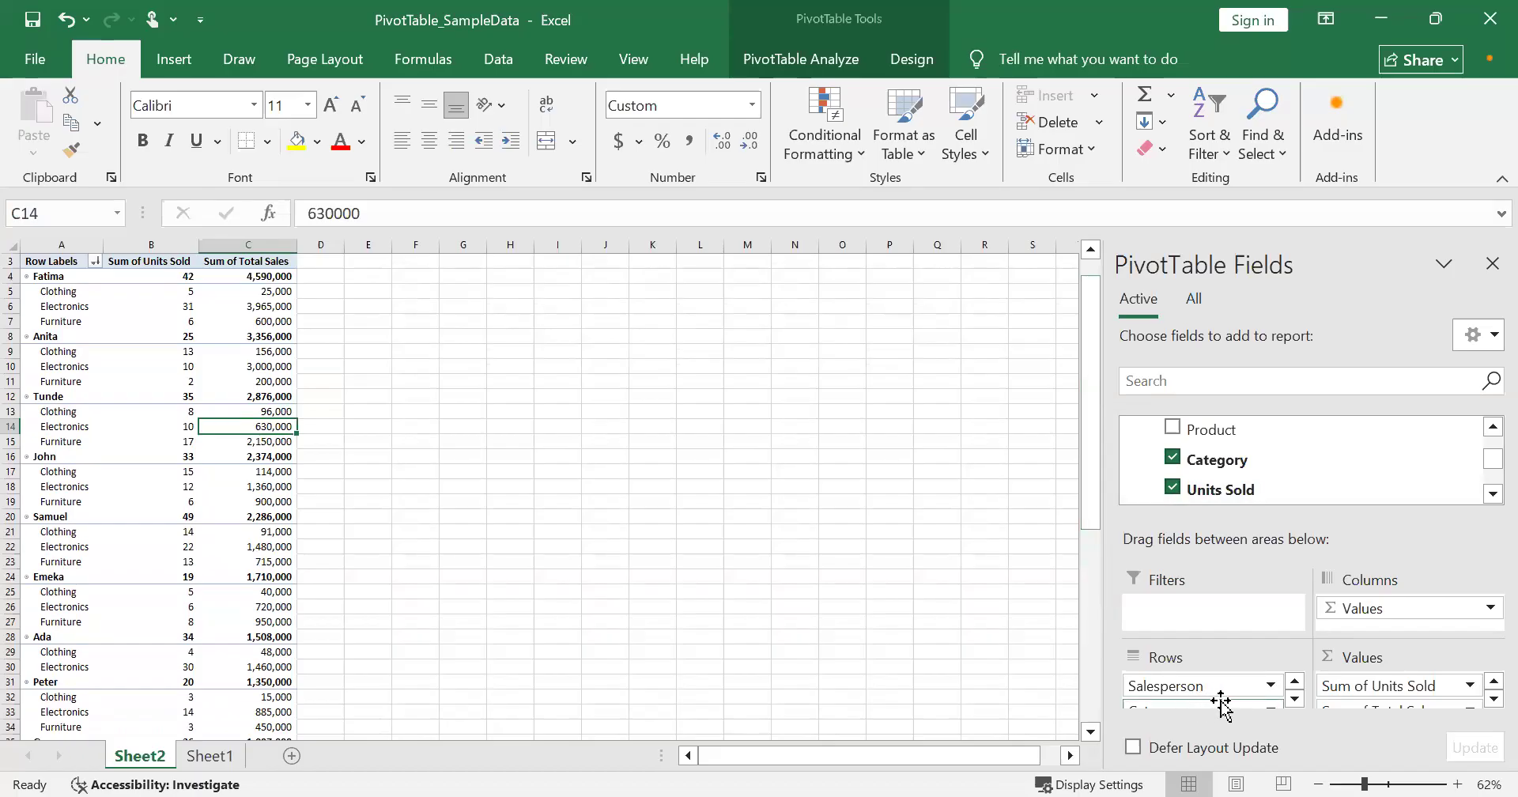
Replace Category with Region as the row field nested beneath Salesperson.
drag(1197, 706, 1246, 482)
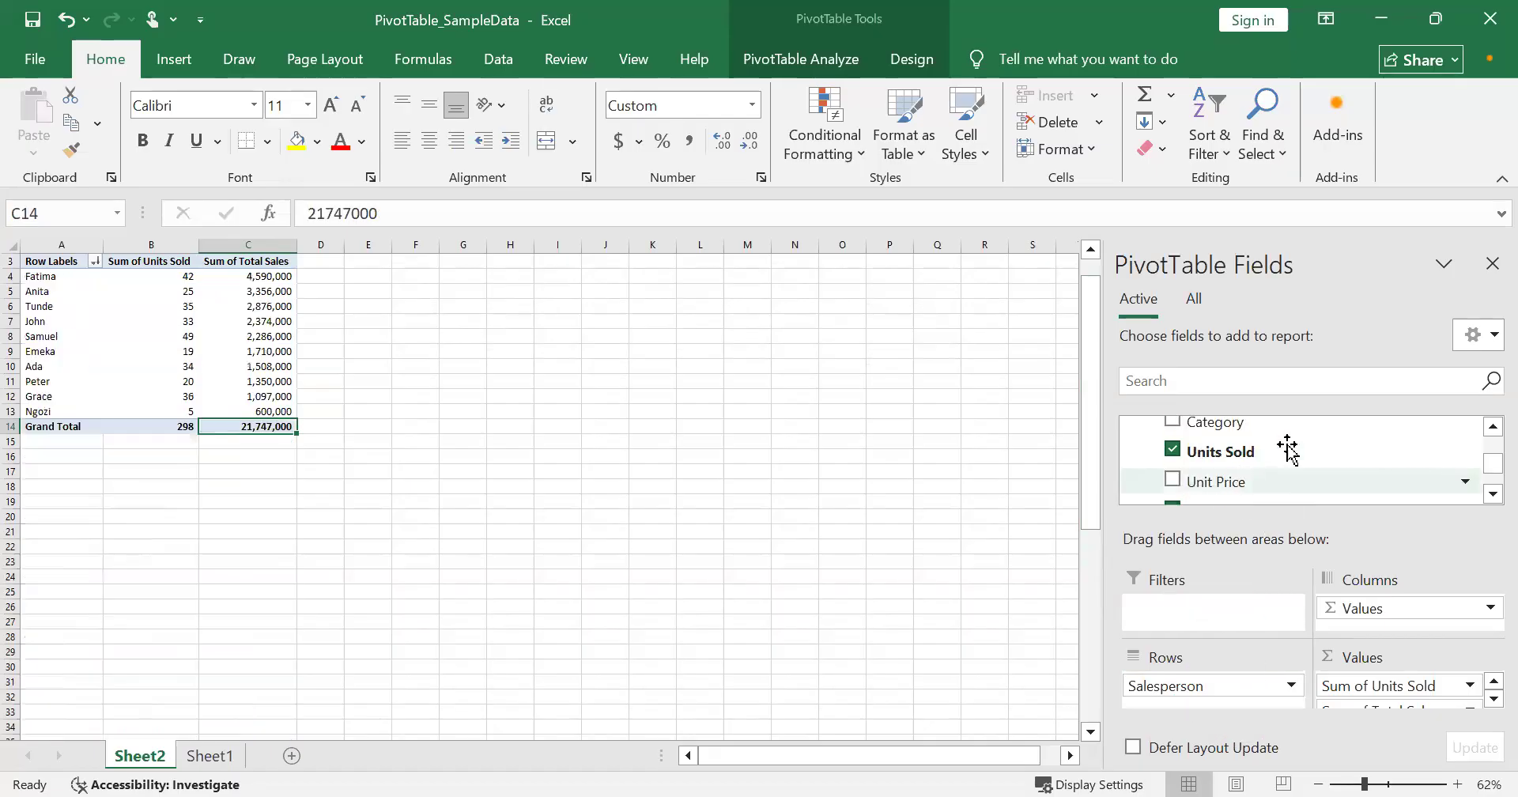
click(1489, 427)
click(1490, 427)
click(1490, 427)
click(1490, 427)
click(1489, 427)
click(1489, 427)
drag(1310, 441, 1239, 701)
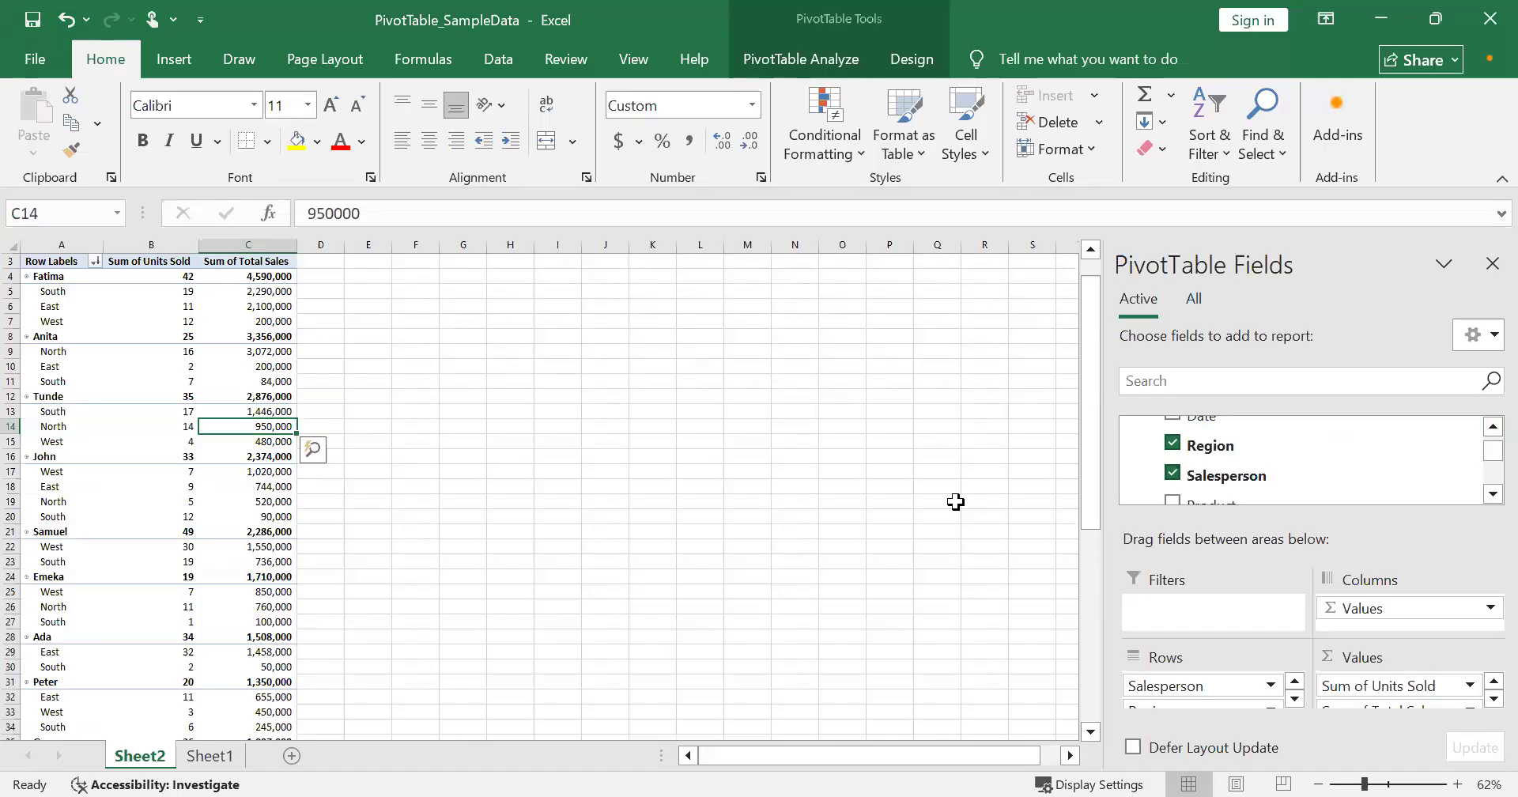
Examine the units sold and total sales per region for each salesperson.
drag(1364, 784, 1354, 784)
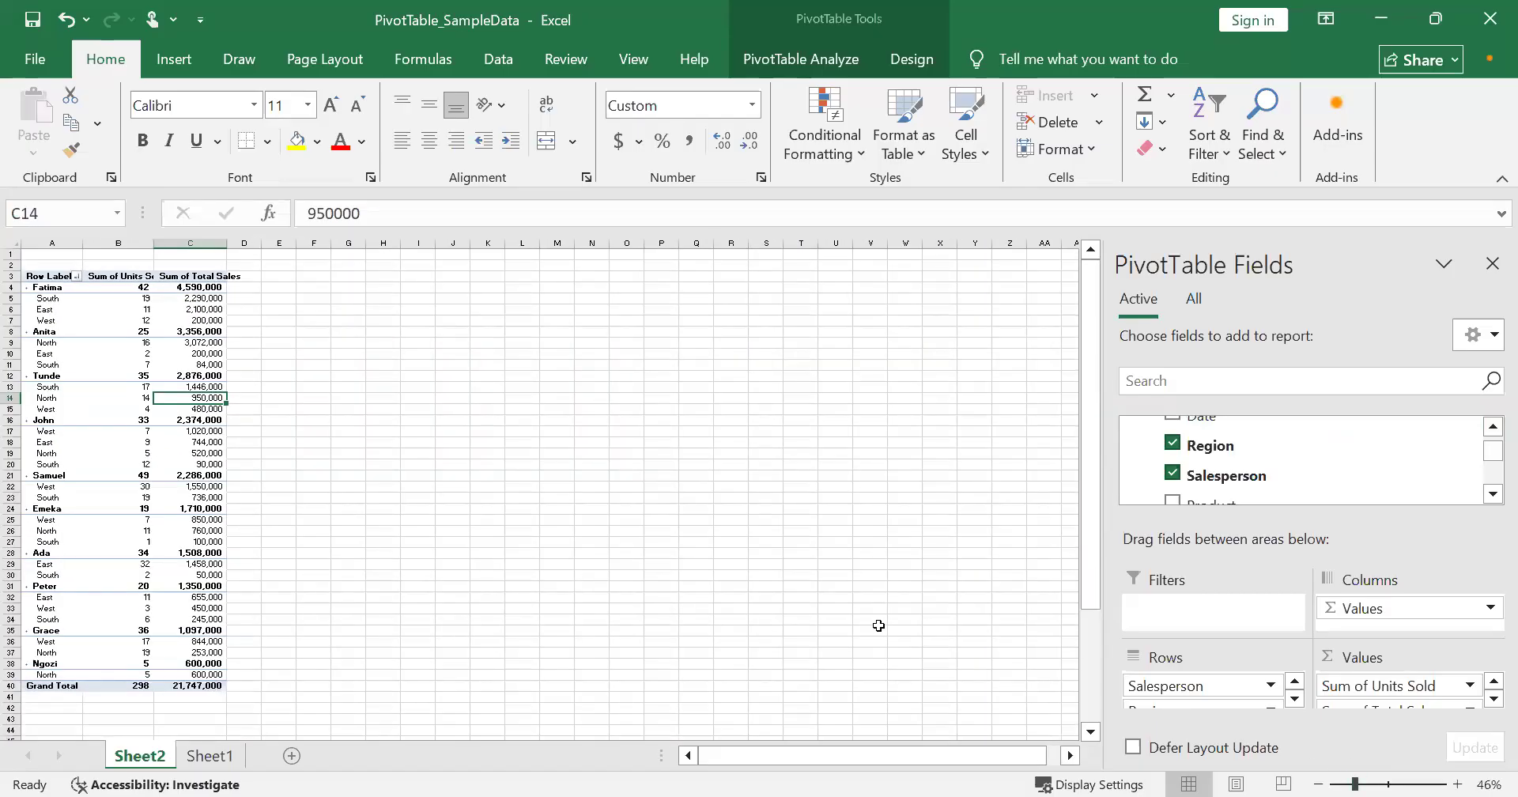
click(327, 432)
click(123, 309)
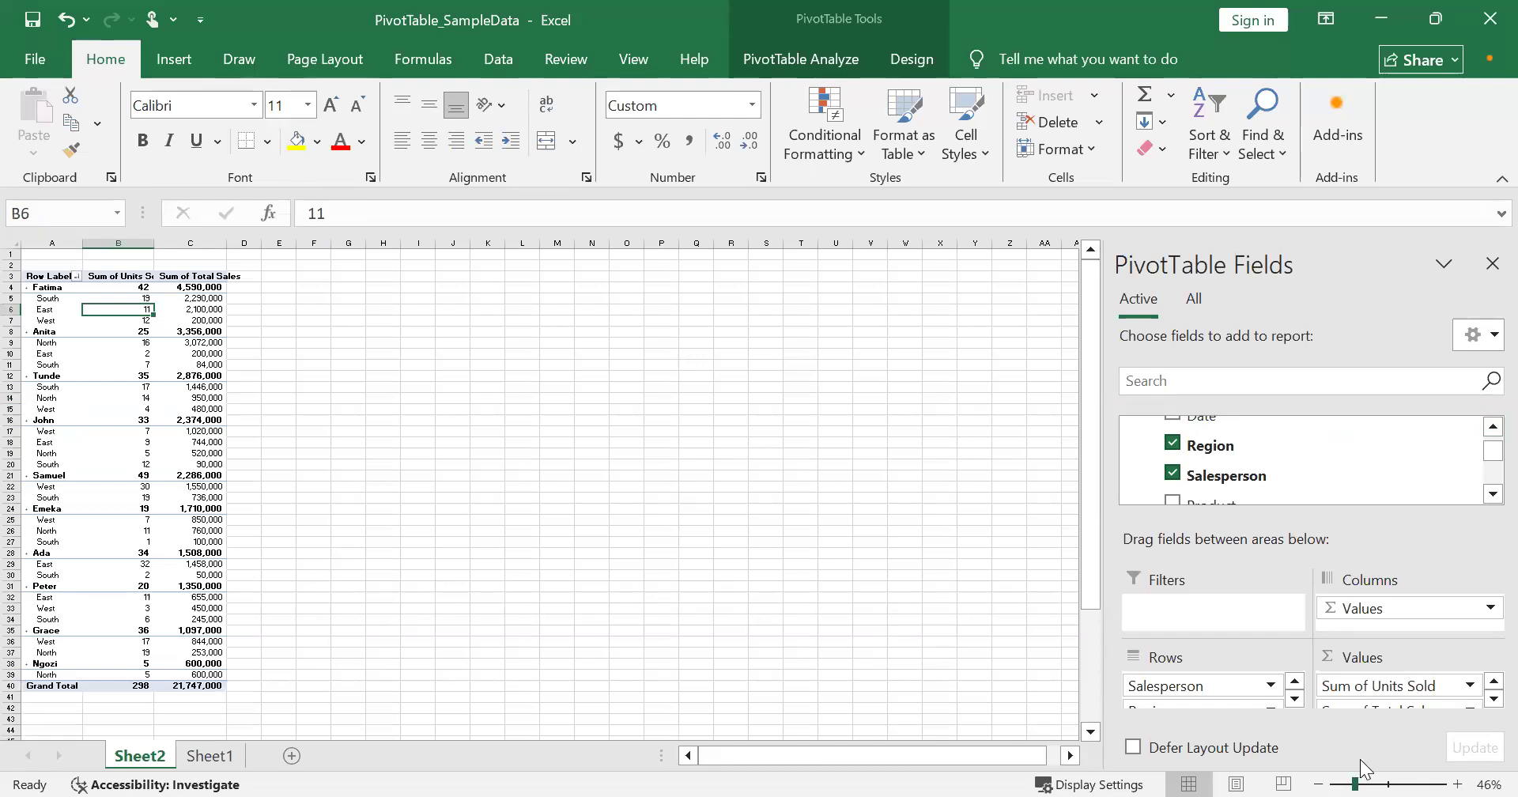
drag(1356, 783, 1362, 782)
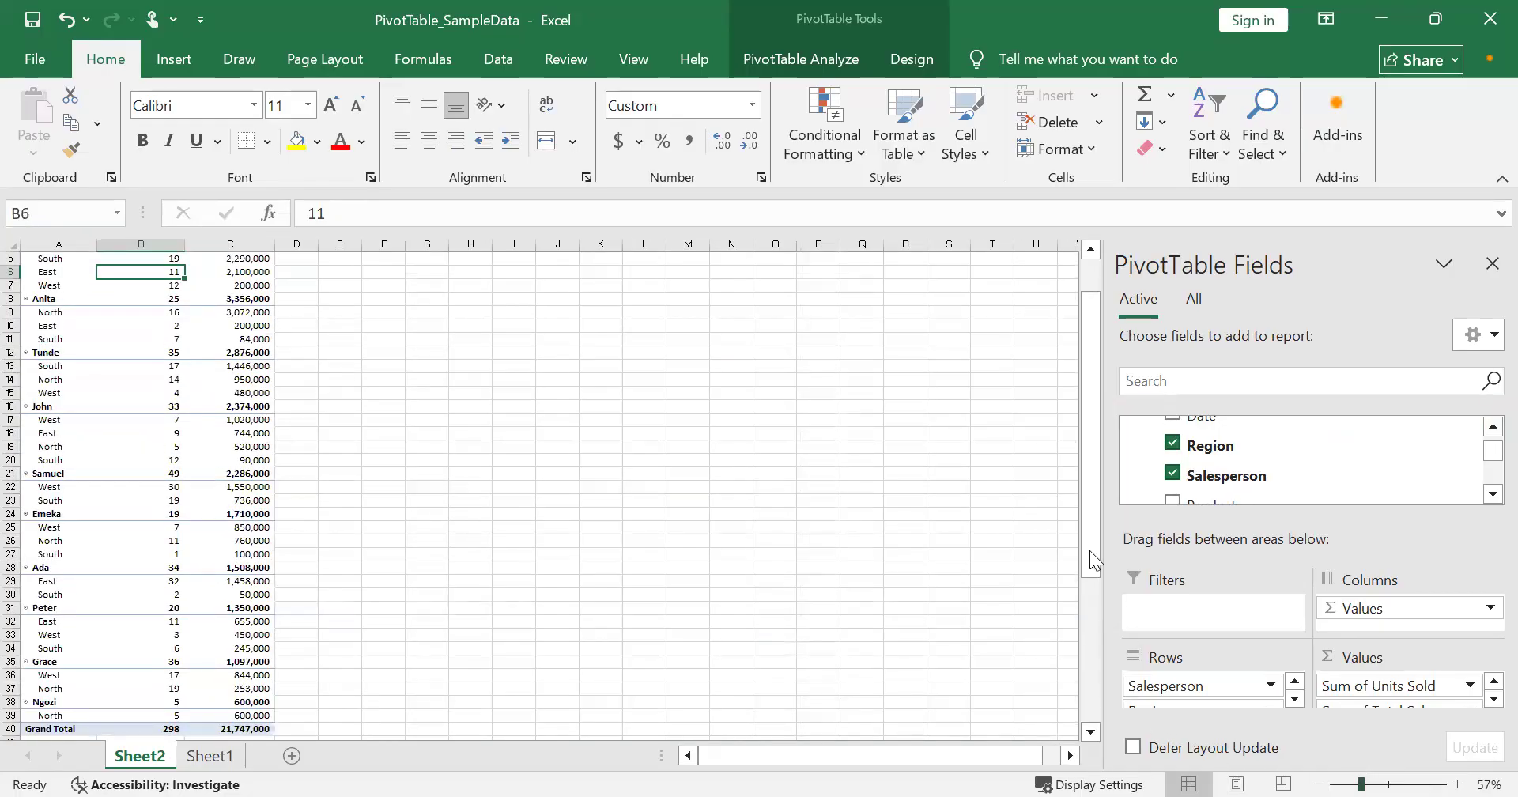
click(1085, 527)
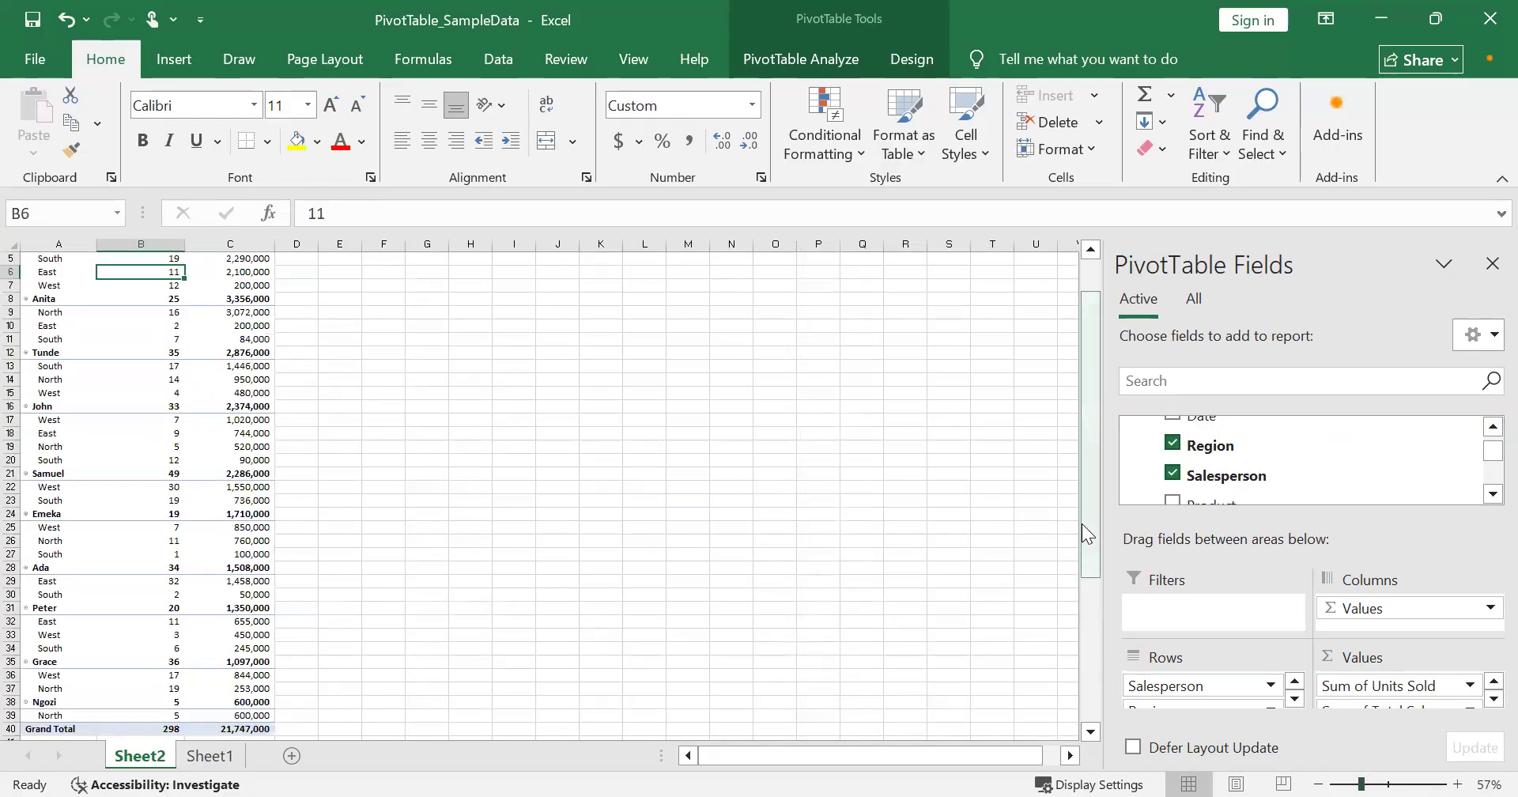
click(1090, 514)
drag(1085, 438, 1082, 395)
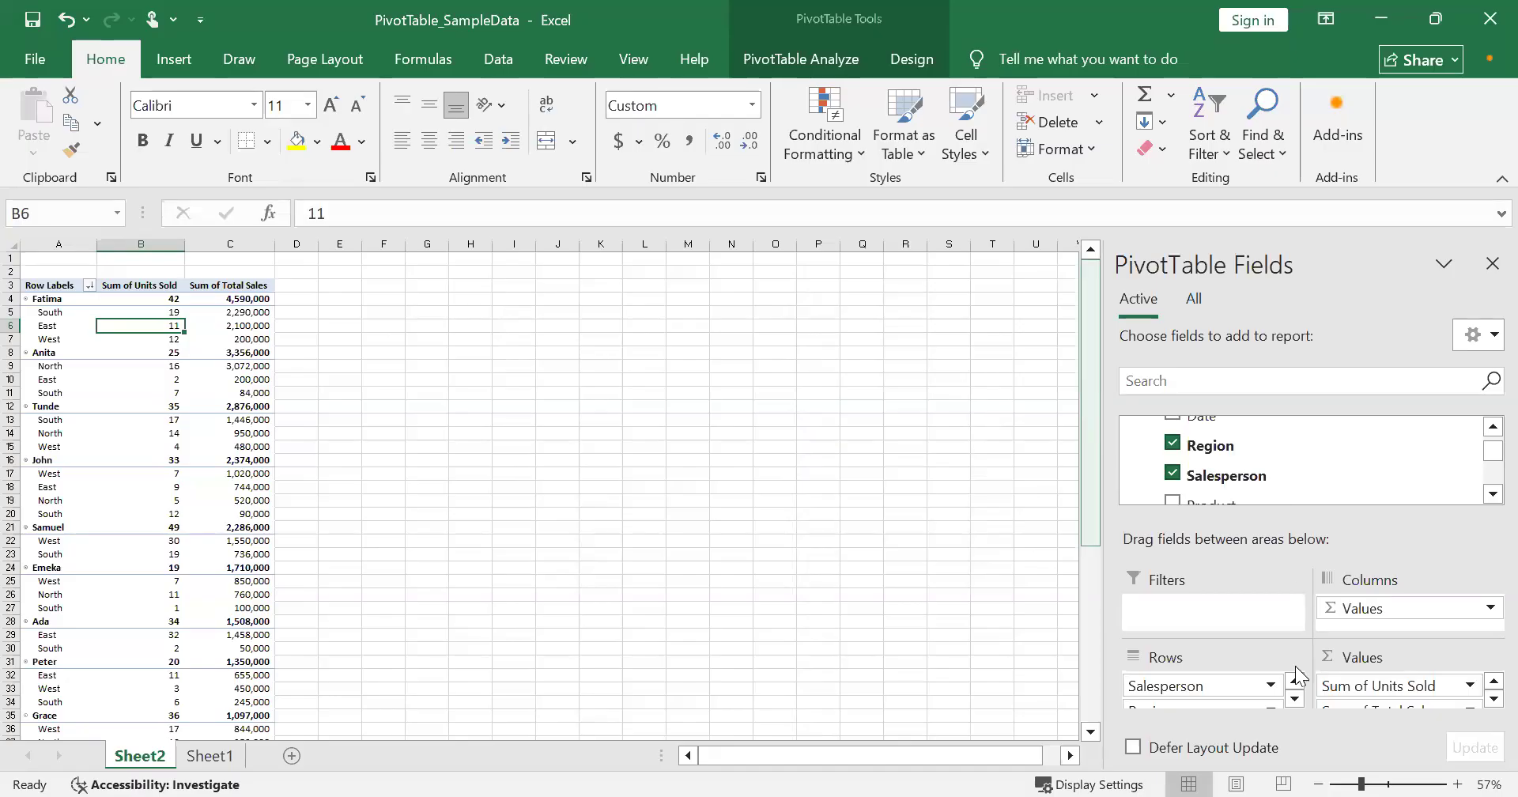
Replace Region and Salesperson with Date as the only row field in the PivotTable.
drag(1207, 700, 1222, 479)
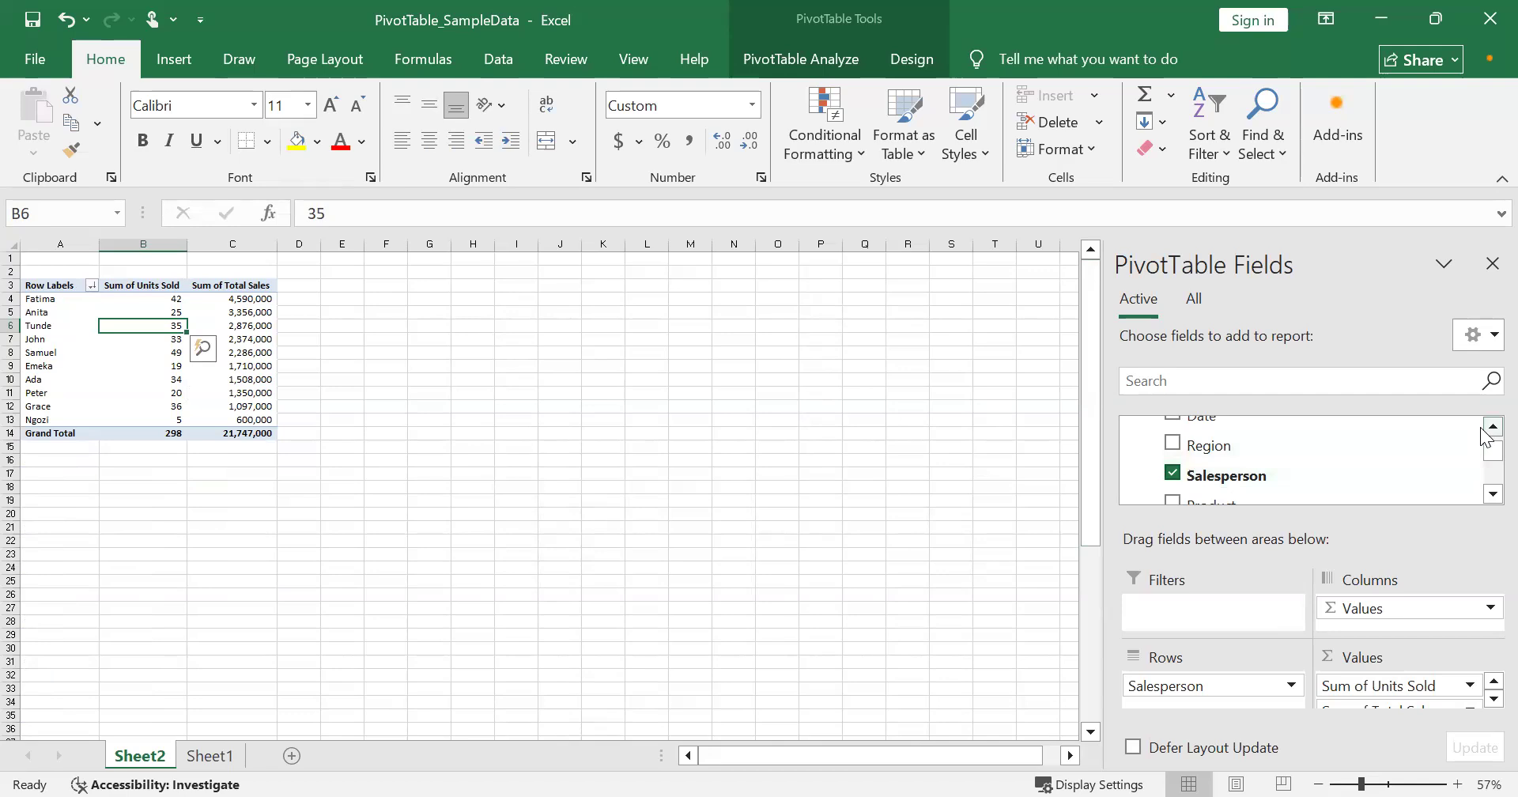
click(1493, 427)
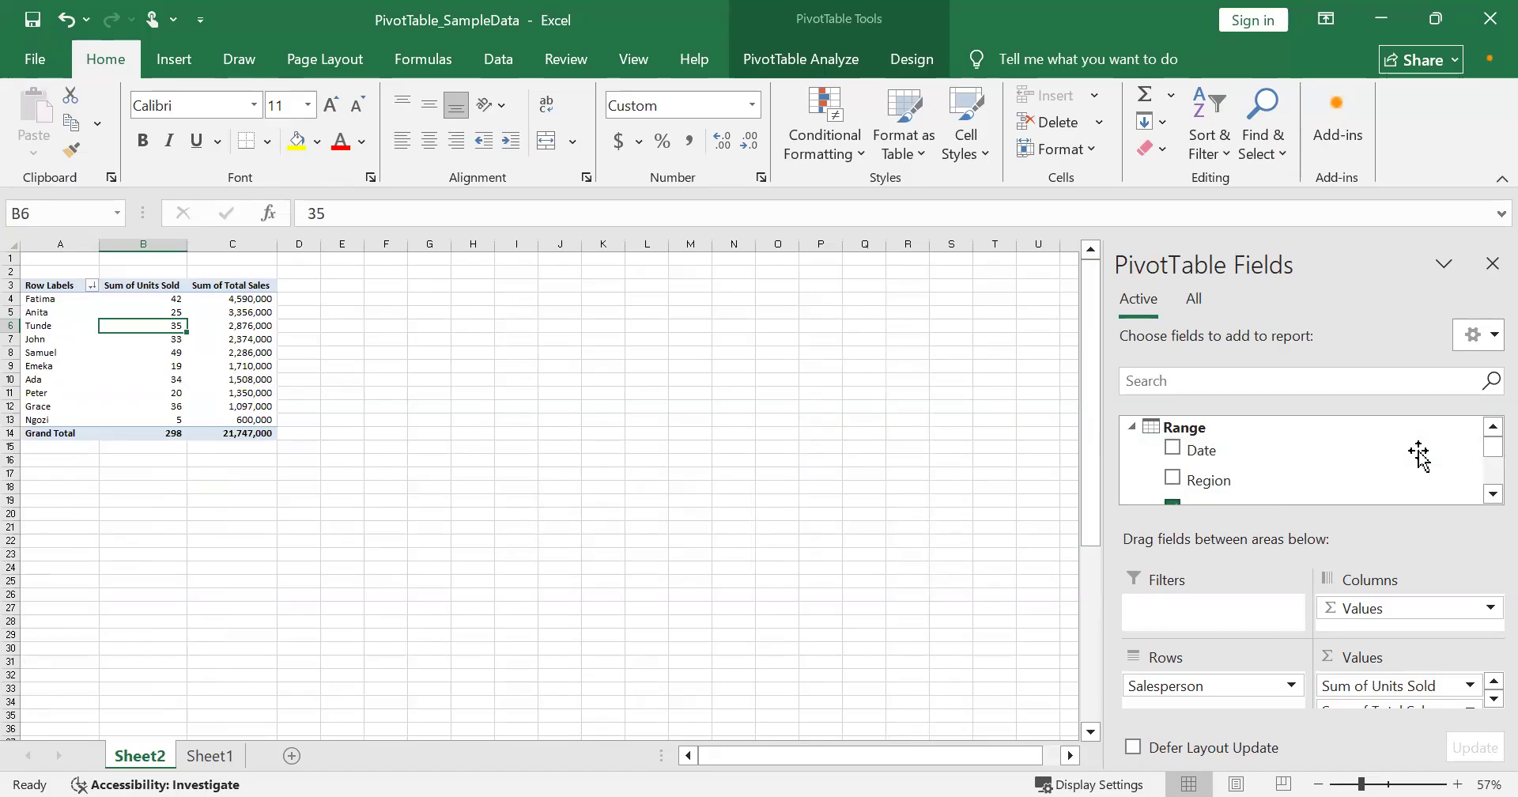
drag(1419, 452, 1194, 408)
mouse_move(1214, 676)
mouse_down()
mouse_move(1225, 438)
mouse_move(1197, 693)
mouse_up()
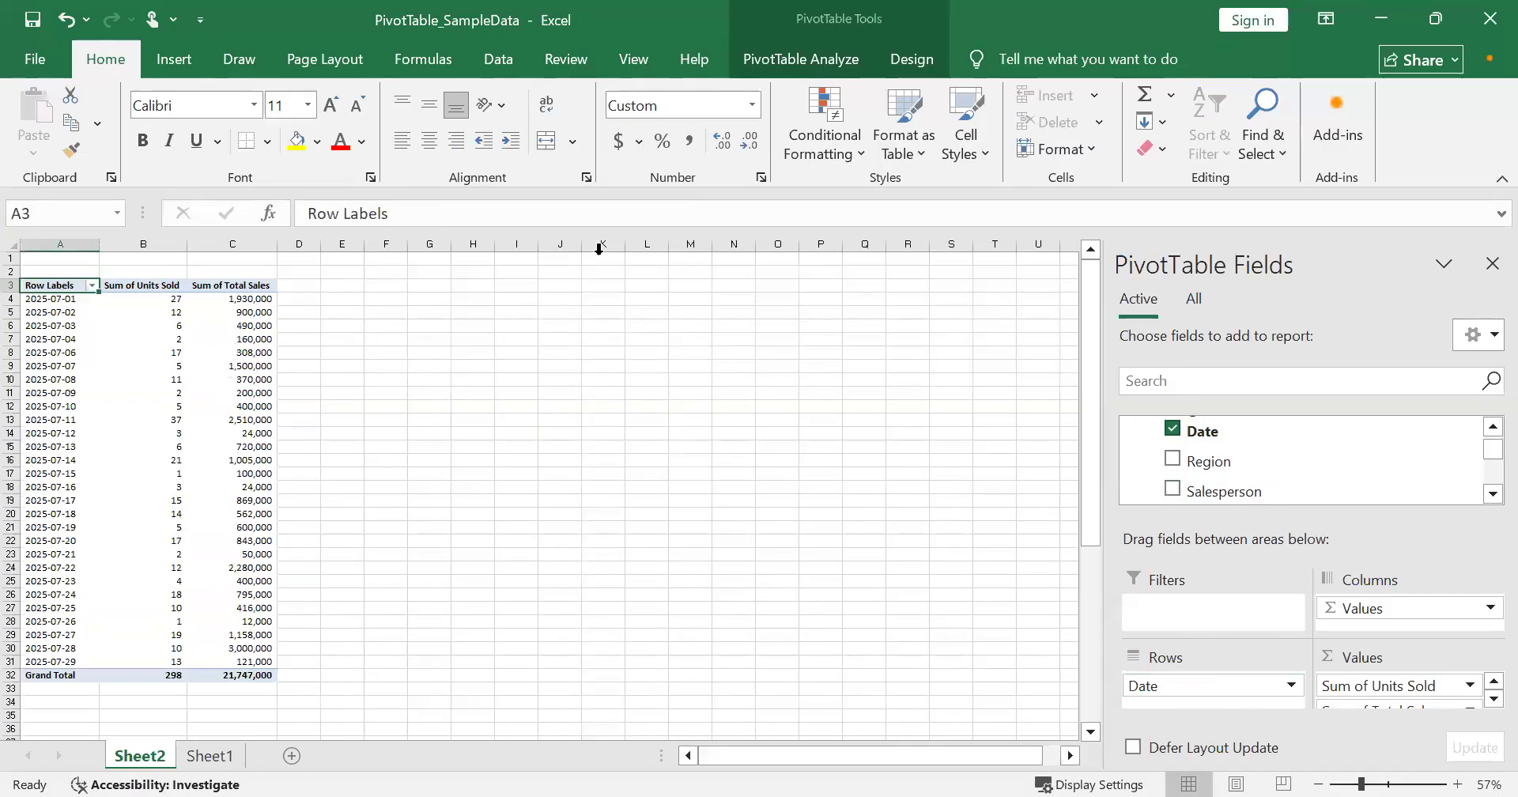
Insert a line PivotChart showing units sold and total sales by date.
click(59, 304)
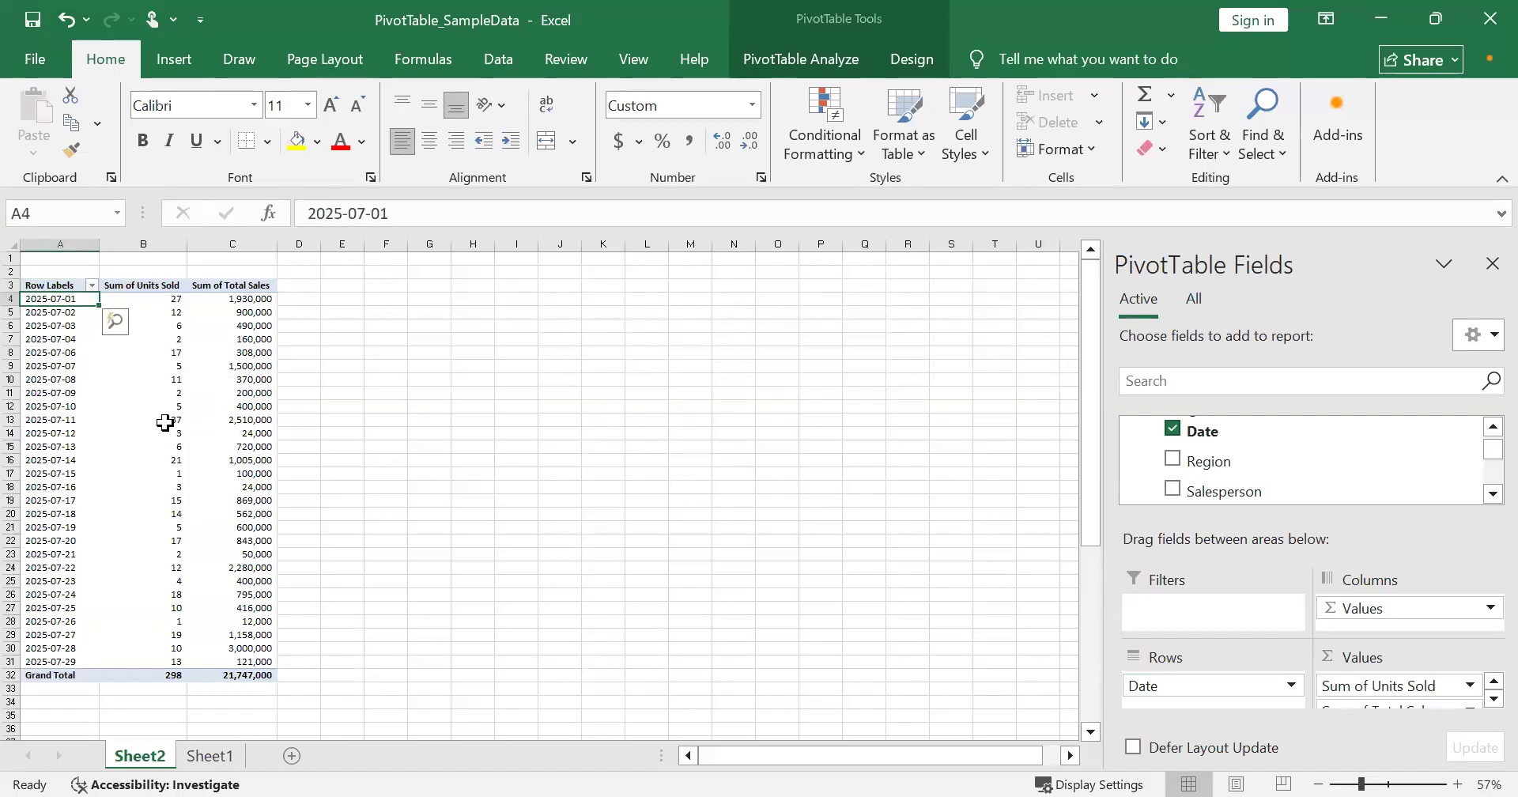
mouse_move(164, 423)
drag(49, 286, 169, 661)
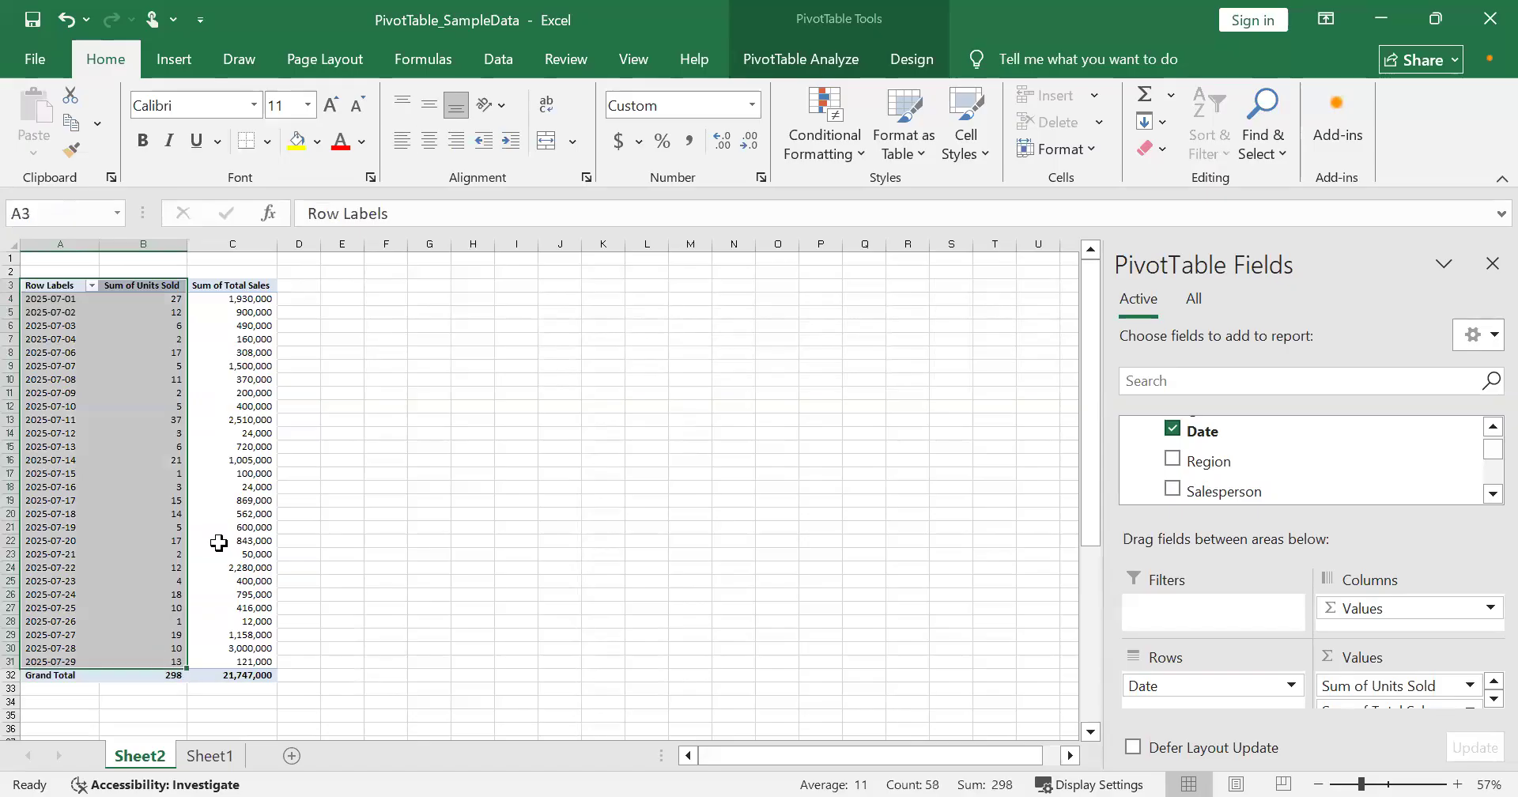
click(162, 63)
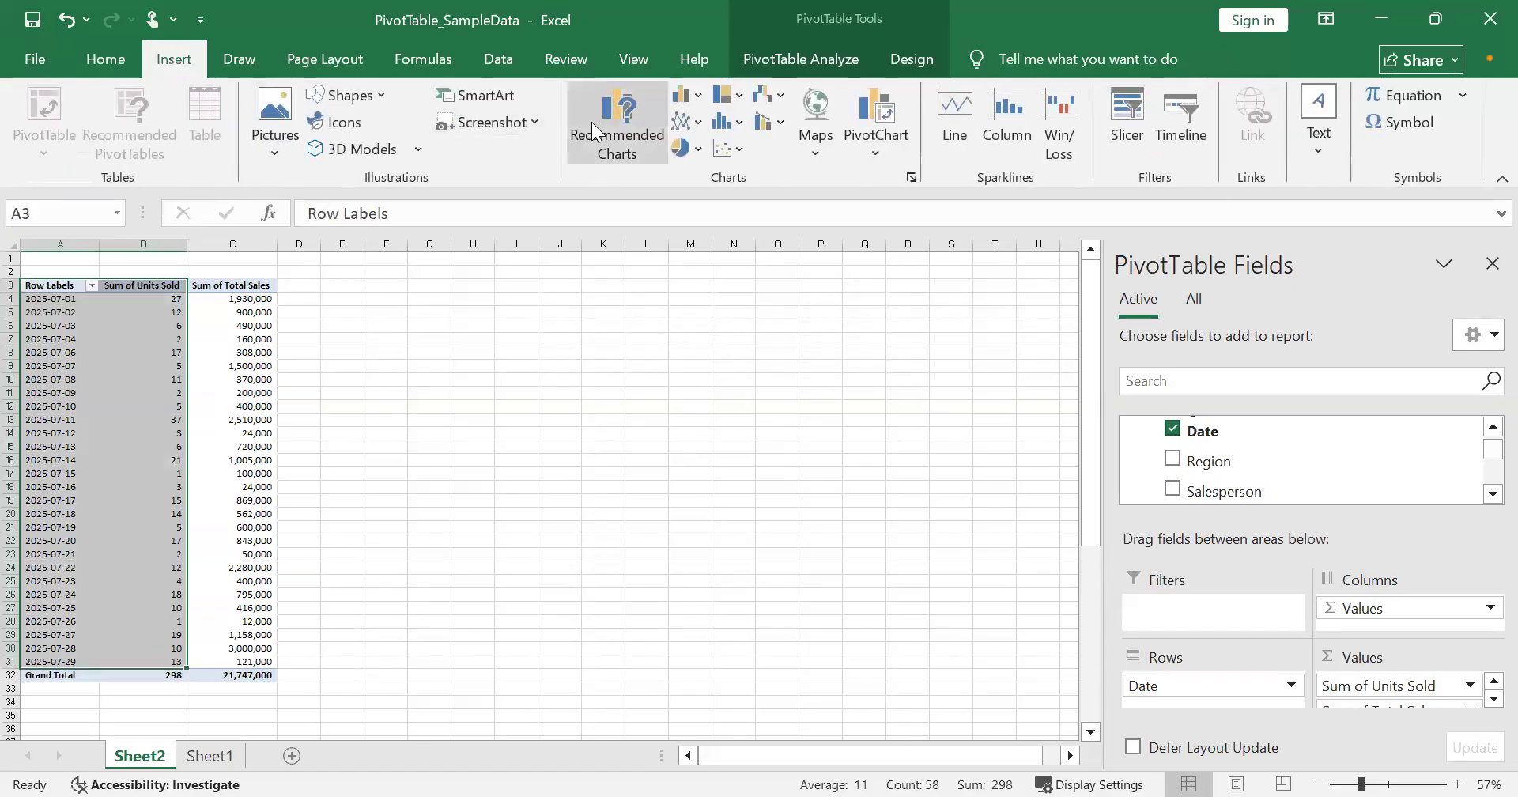
click(592, 158)
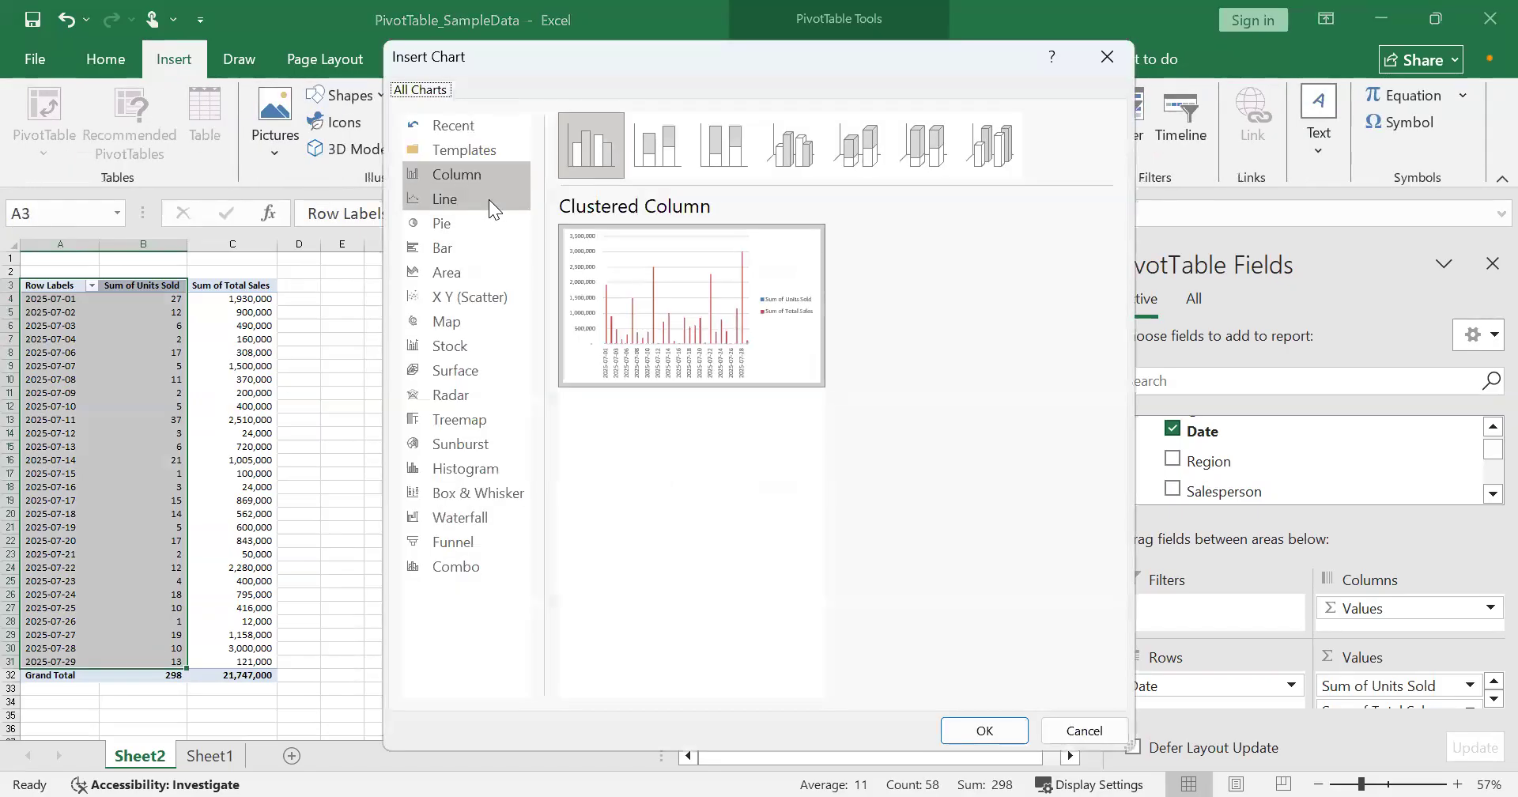
click(489, 199)
mouse_move(675, 308)
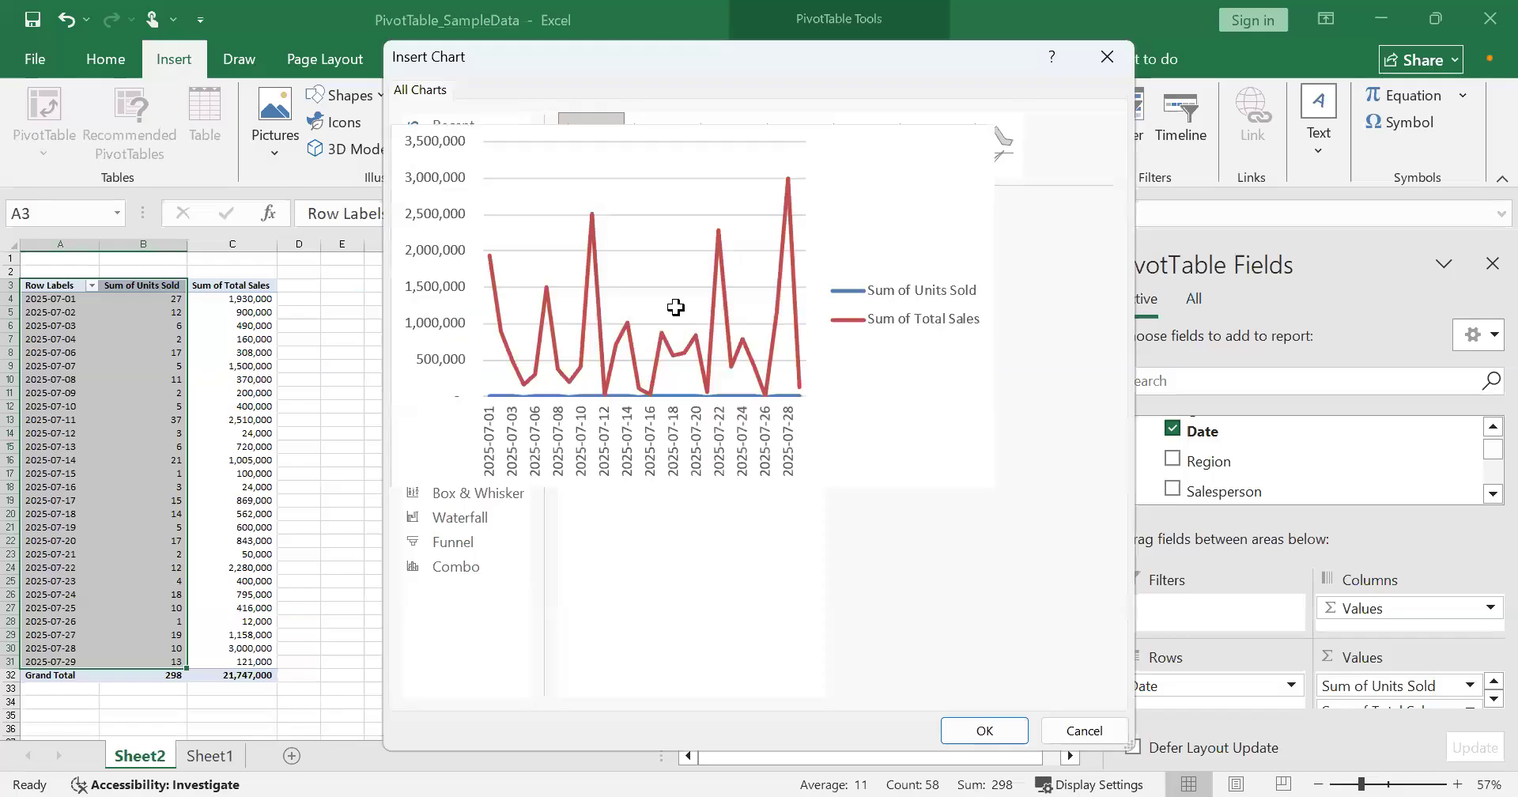
drag(710, 592, 910, 670)
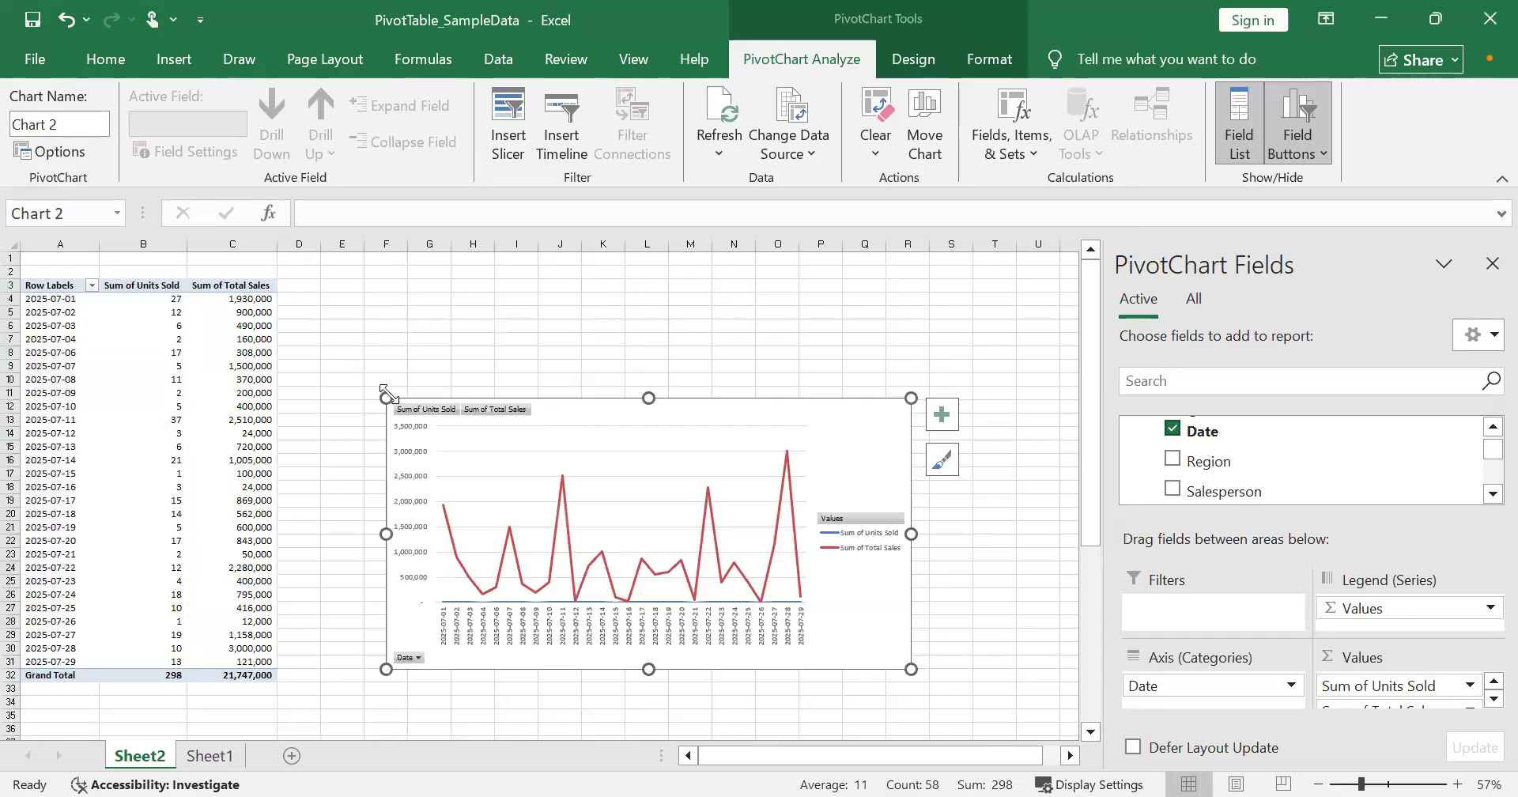
Enlarge the line PivotChart to span roughly columns C to S and rows 4 to 33.
drag(385, 394, 320, 377)
click(269, 353)
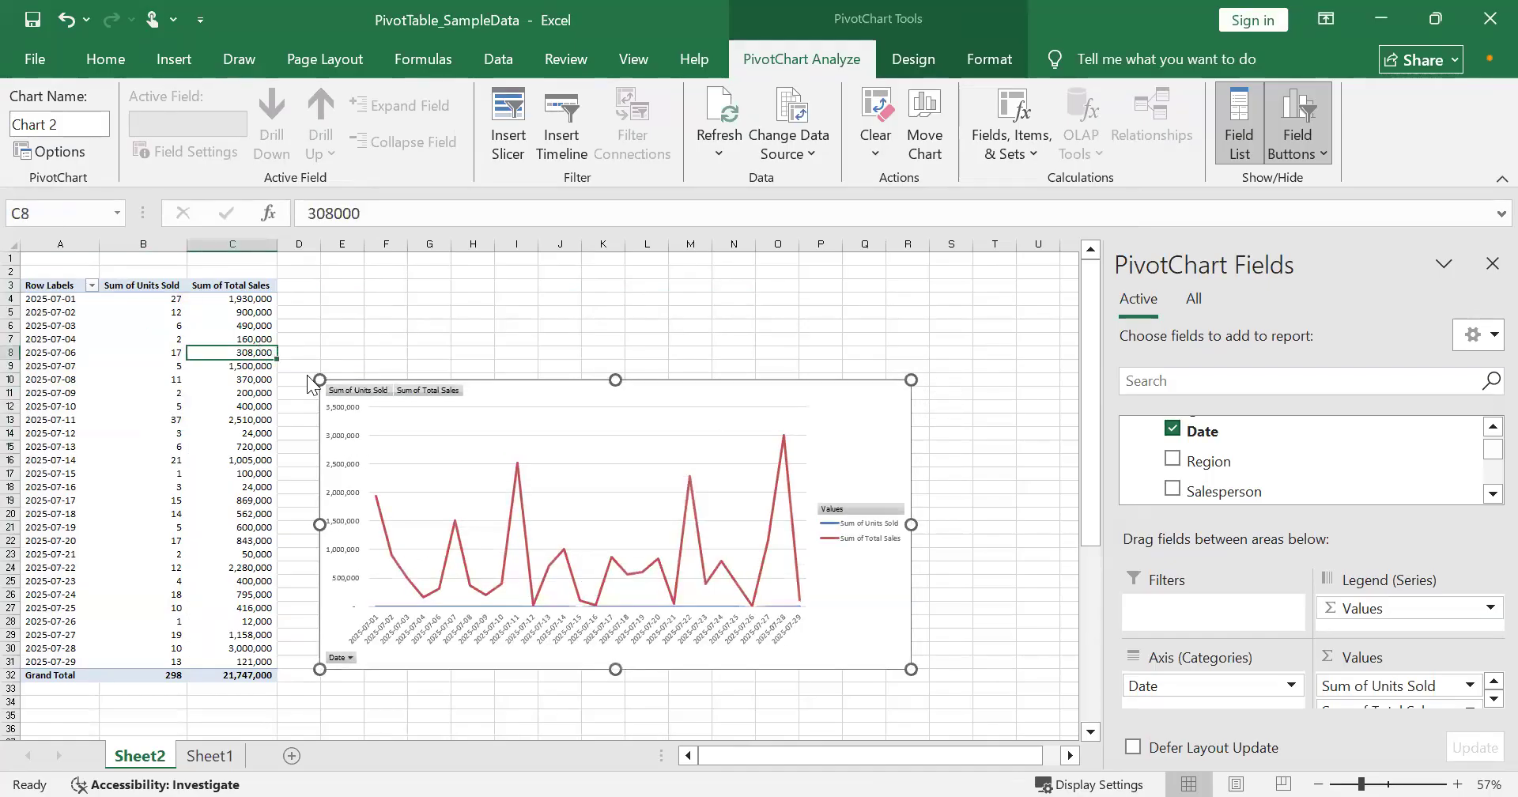
click(327, 389)
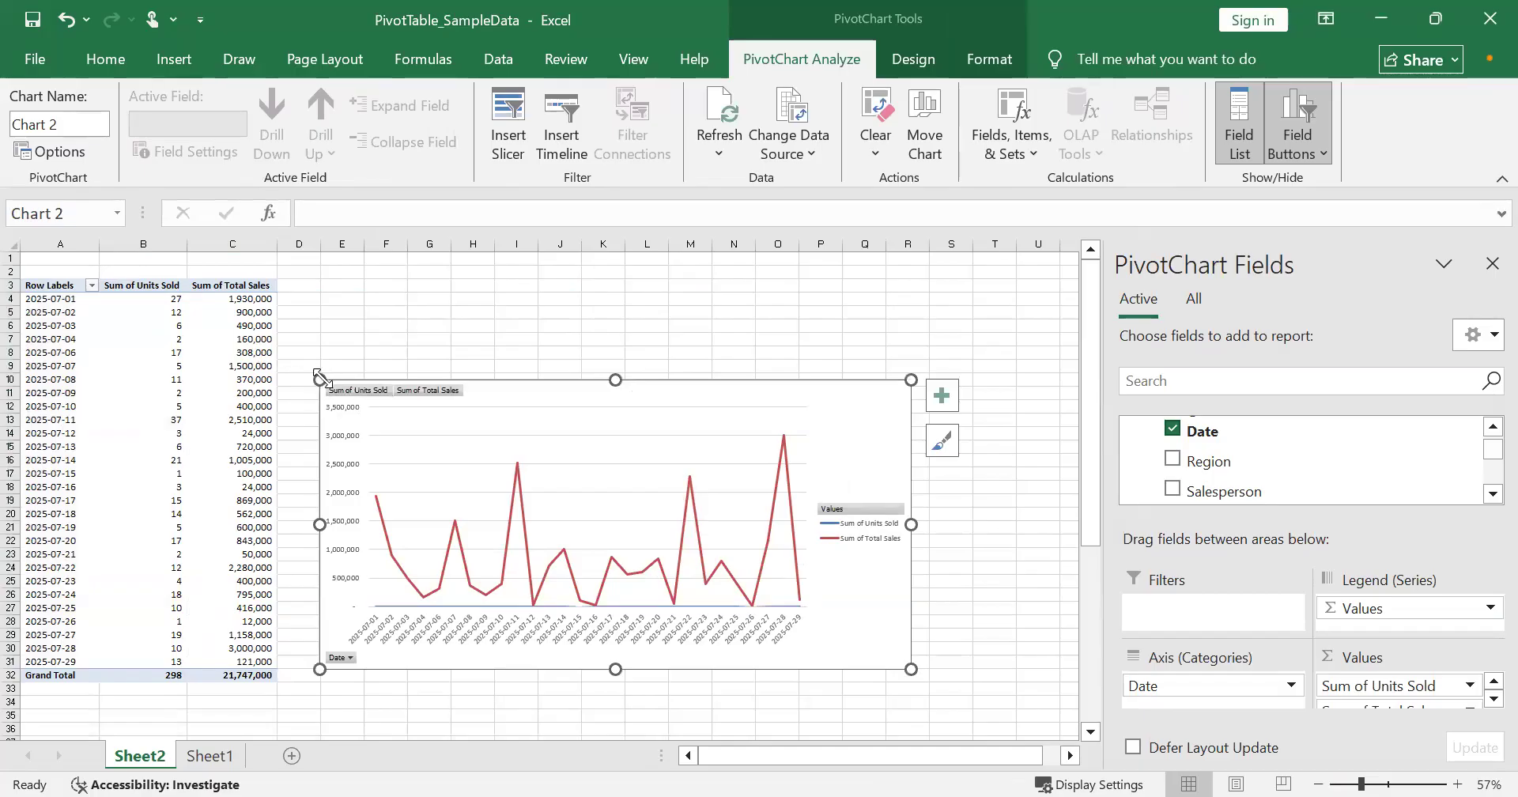
double_click(320, 378)
drag(320, 379, 237, 354)
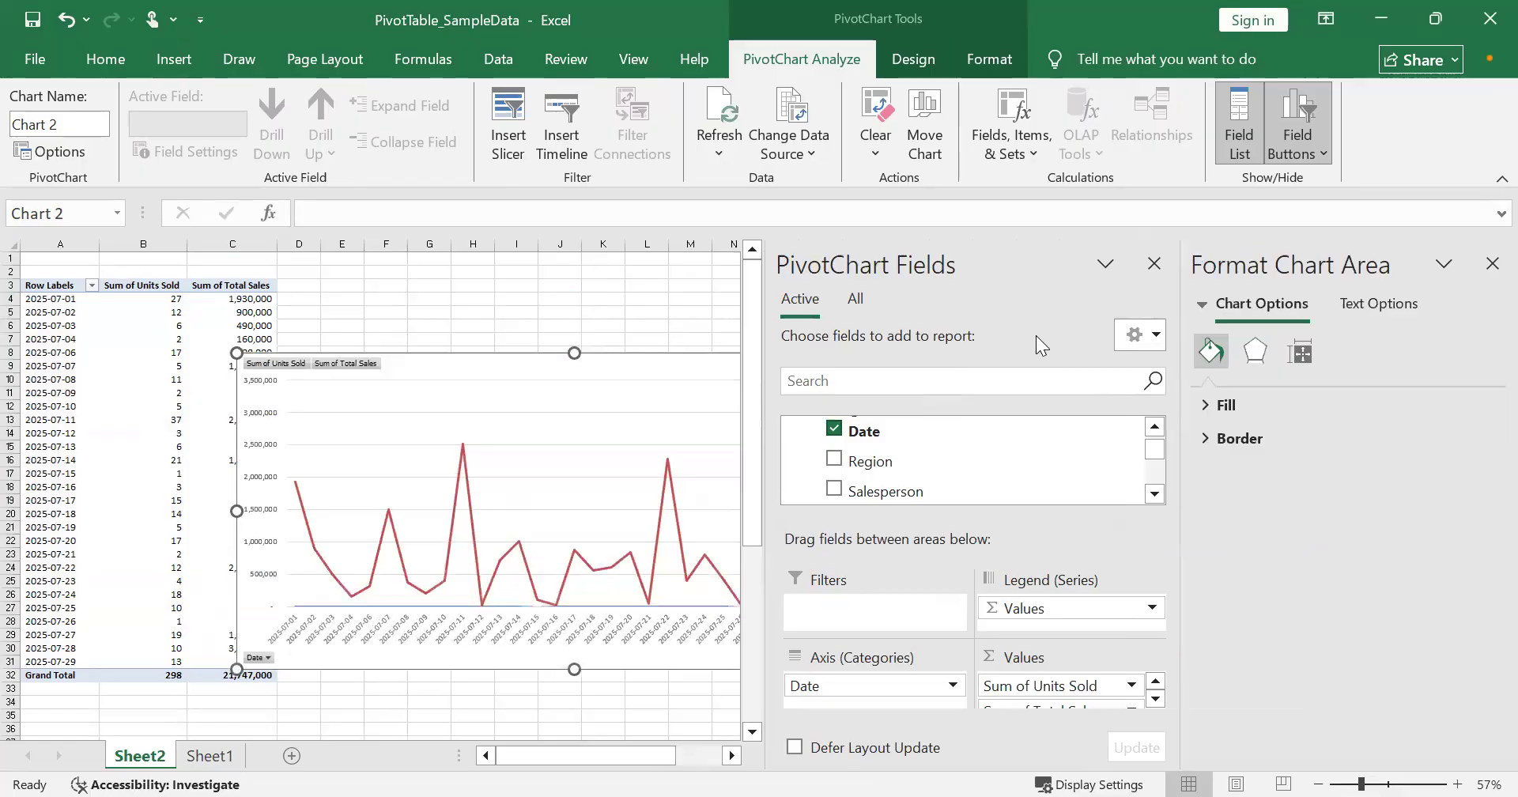
click(1492, 263)
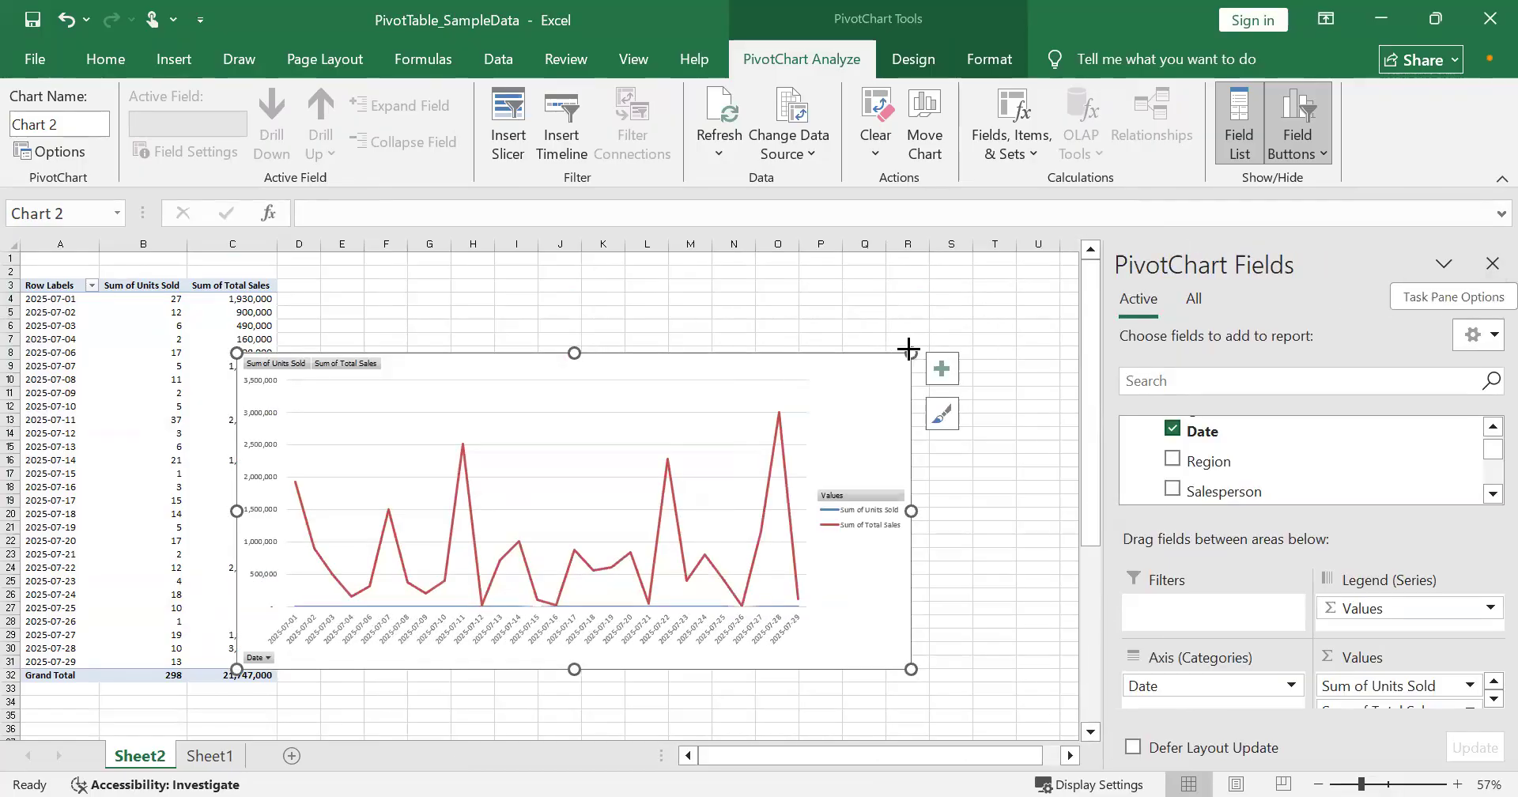
drag(912, 350, 994, 295)
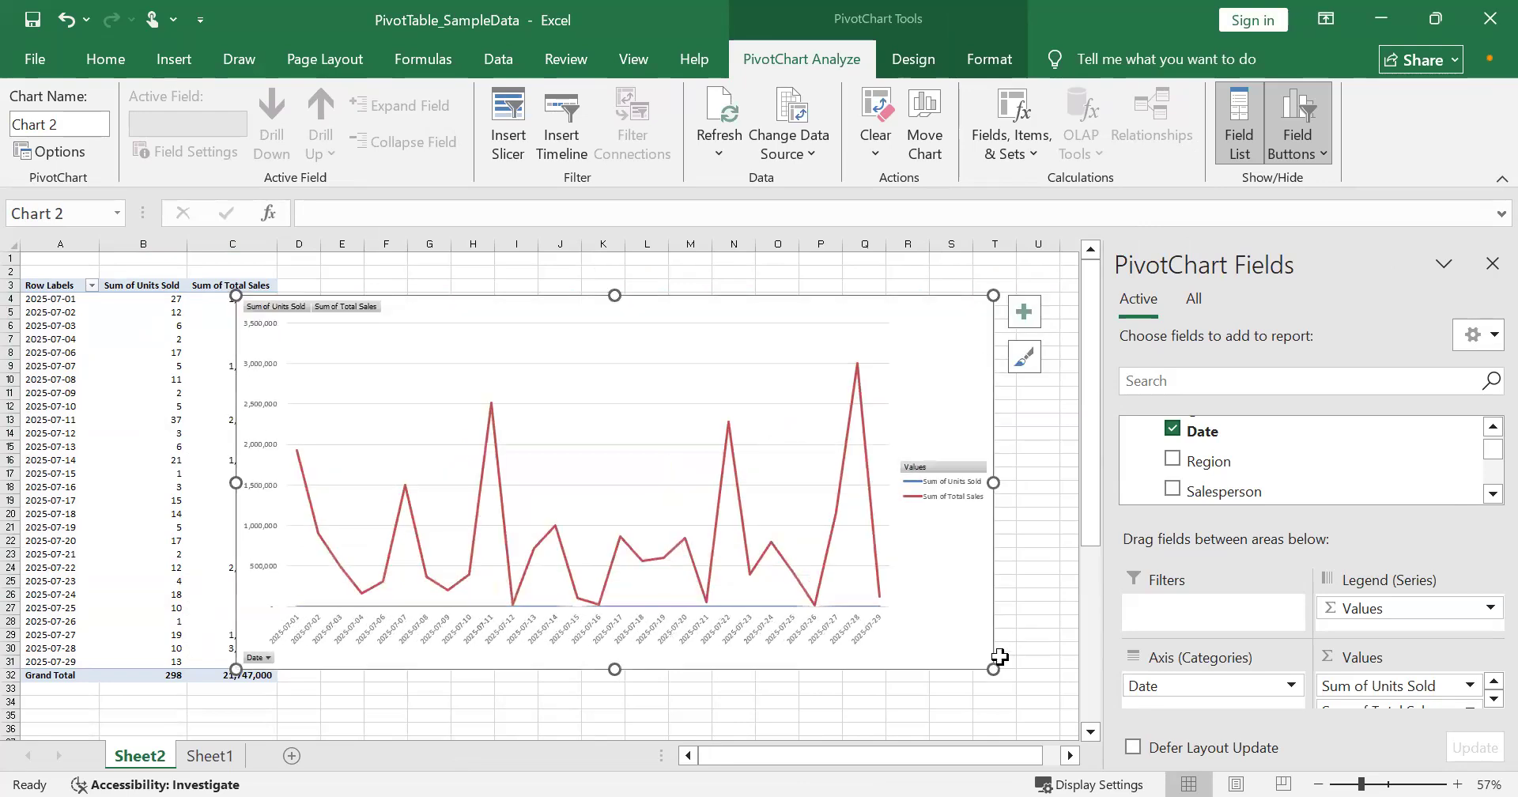
drag(994, 669, 1066, 692)
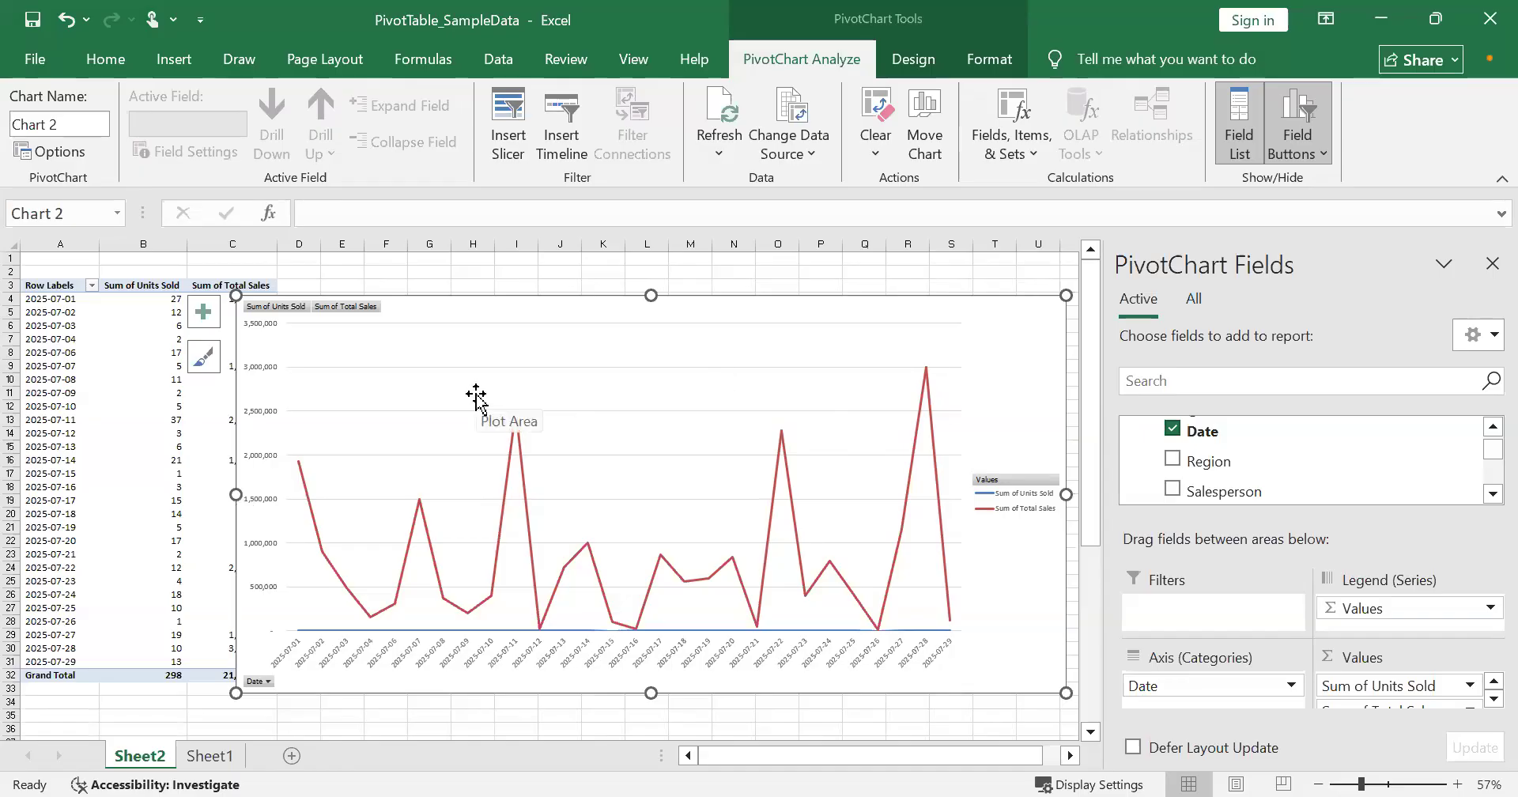
Examine the peaks and dips of total sales across the dates in the line chart.
click(426, 286)
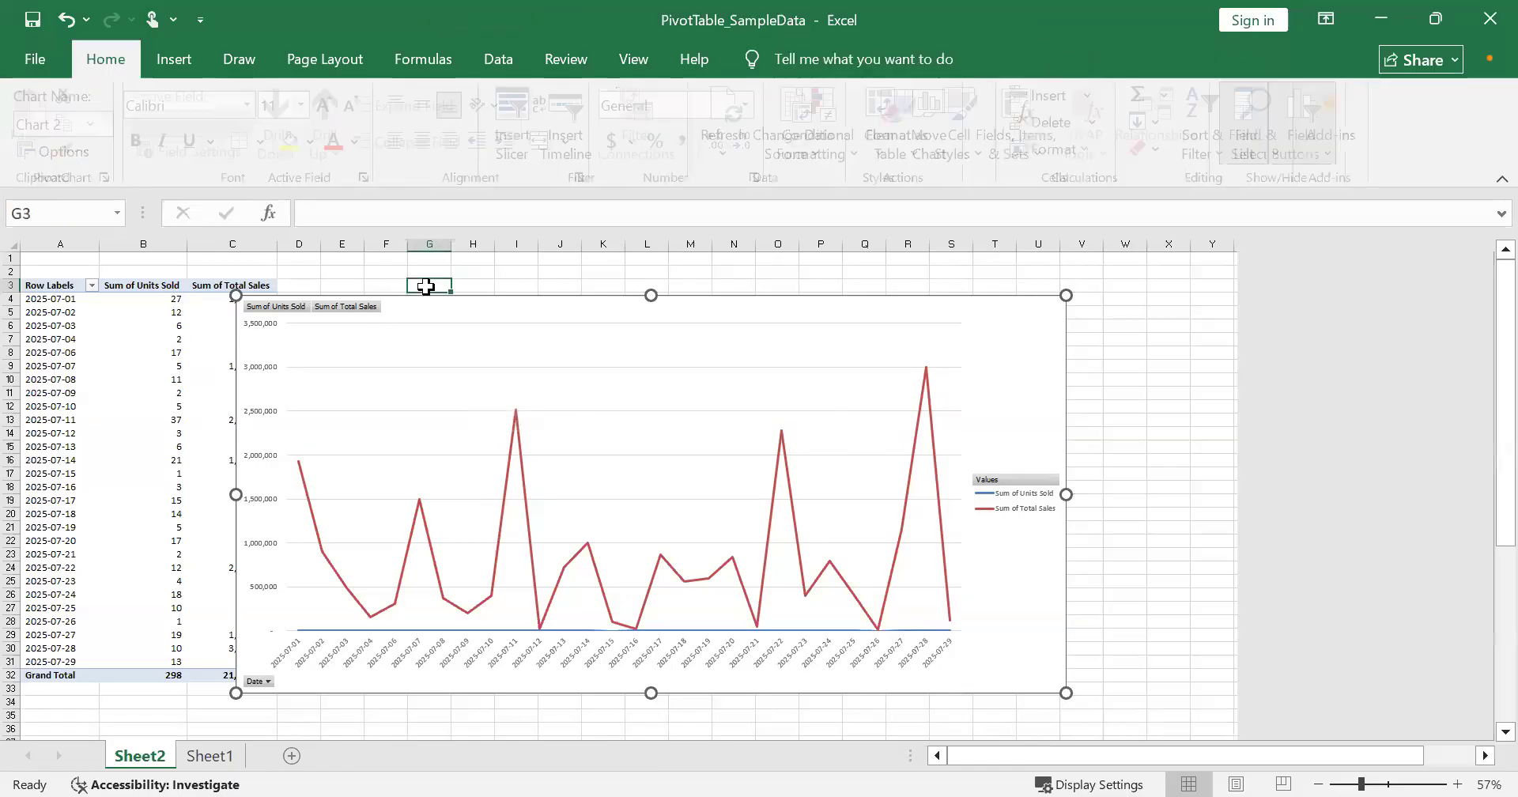
click(310, 440)
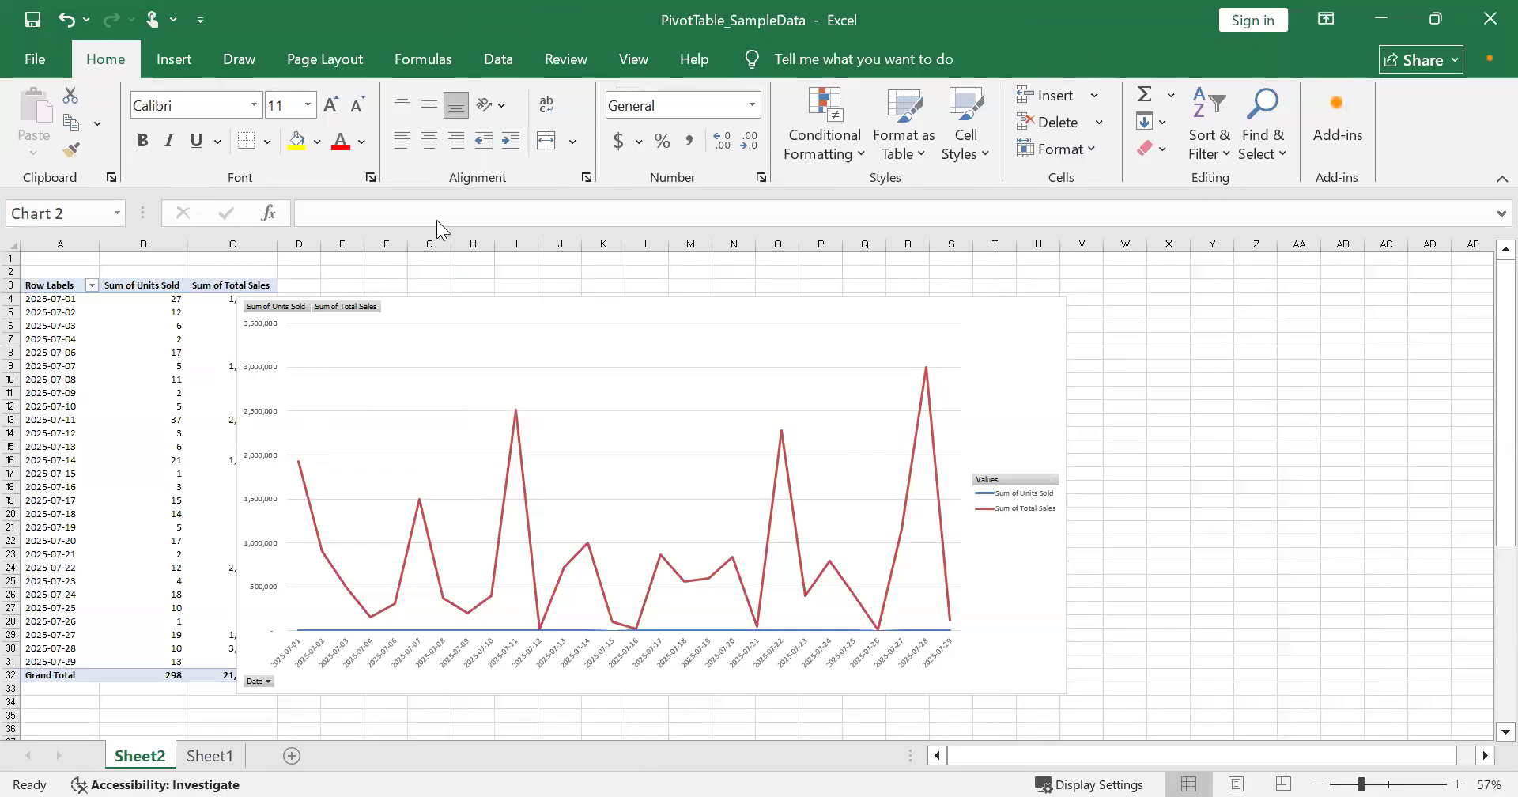
click(437, 243)
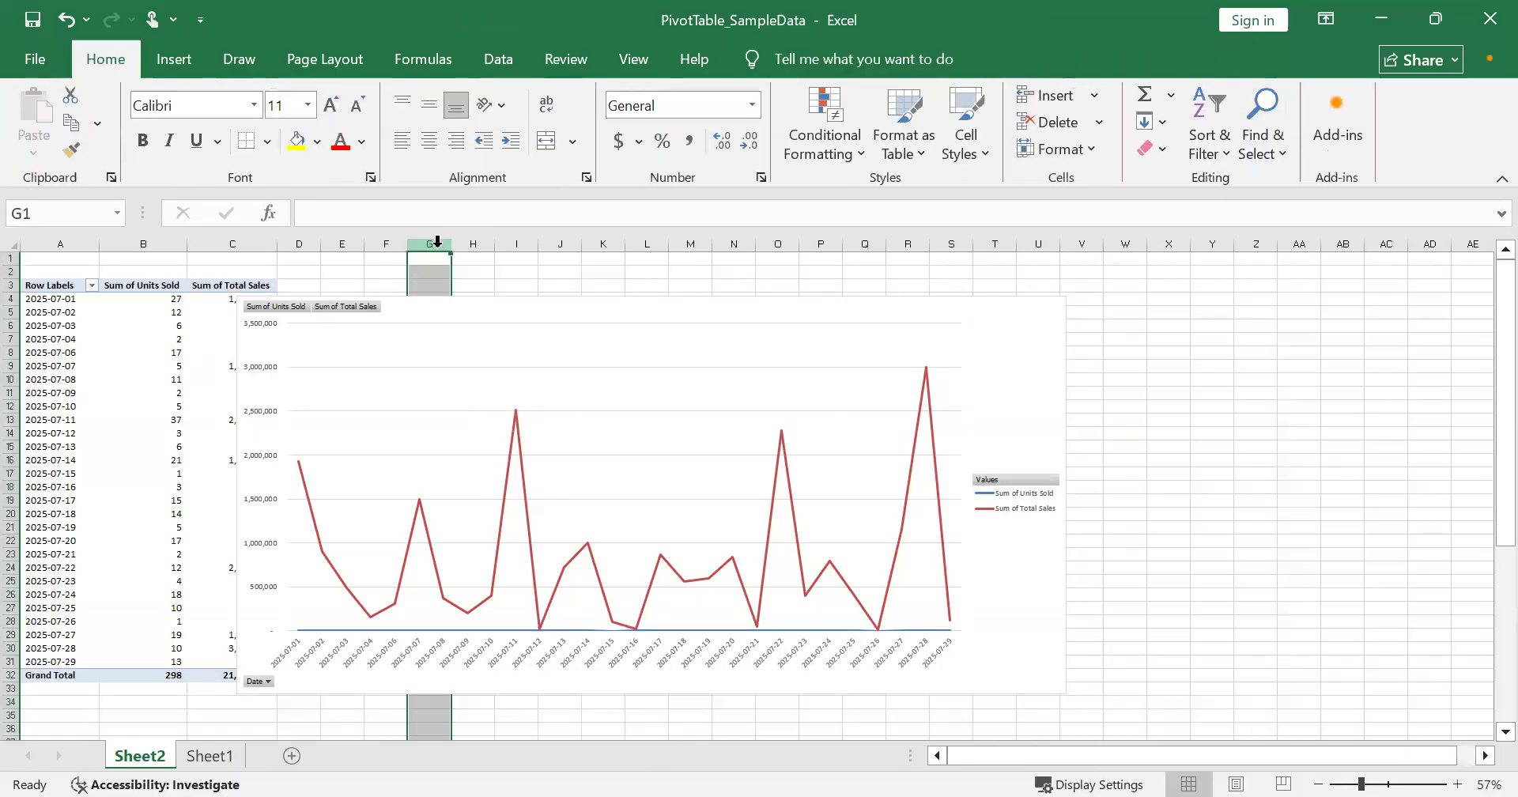
click(488, 323)
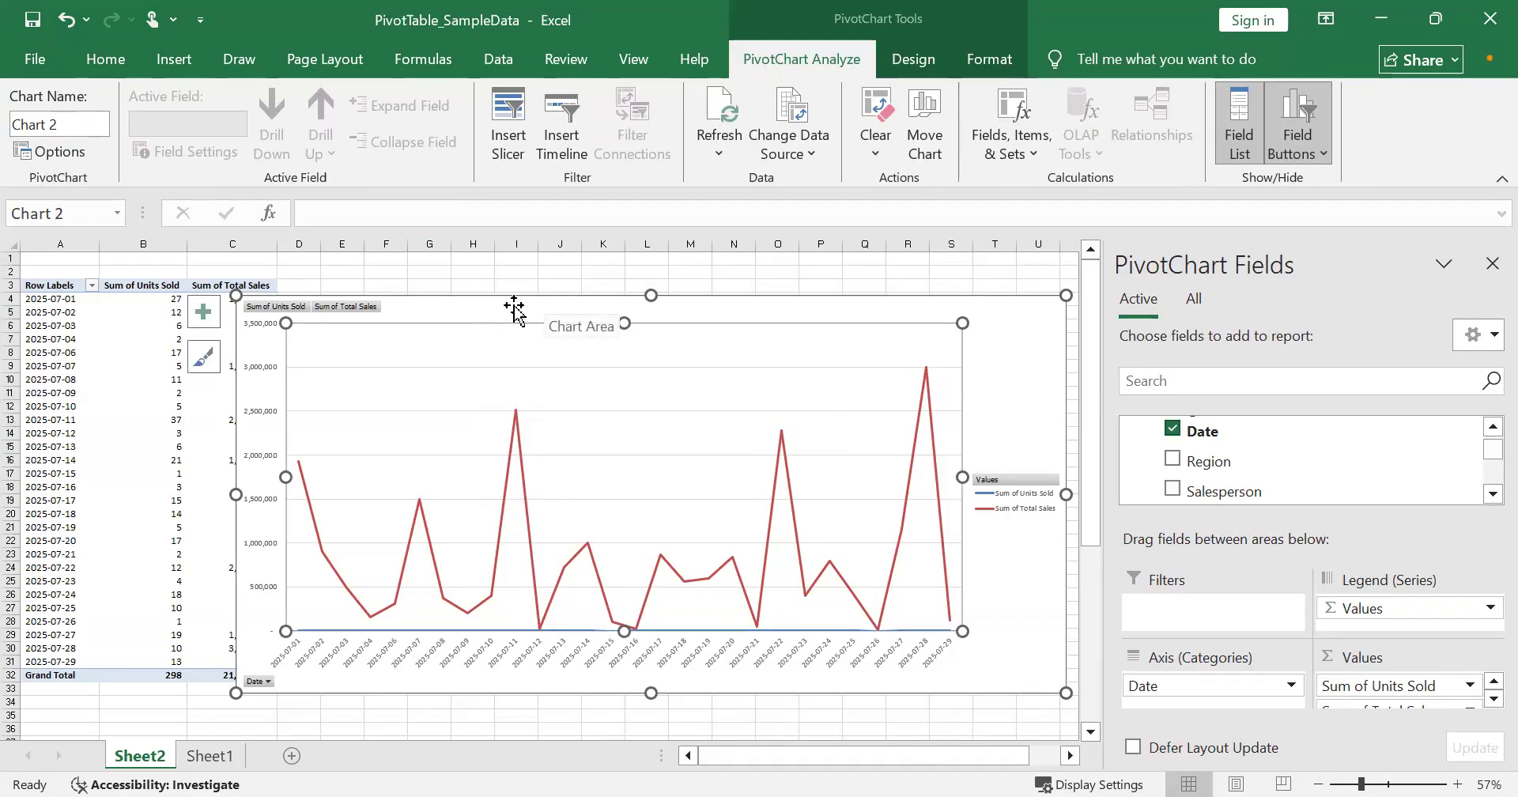
click(524, 314)
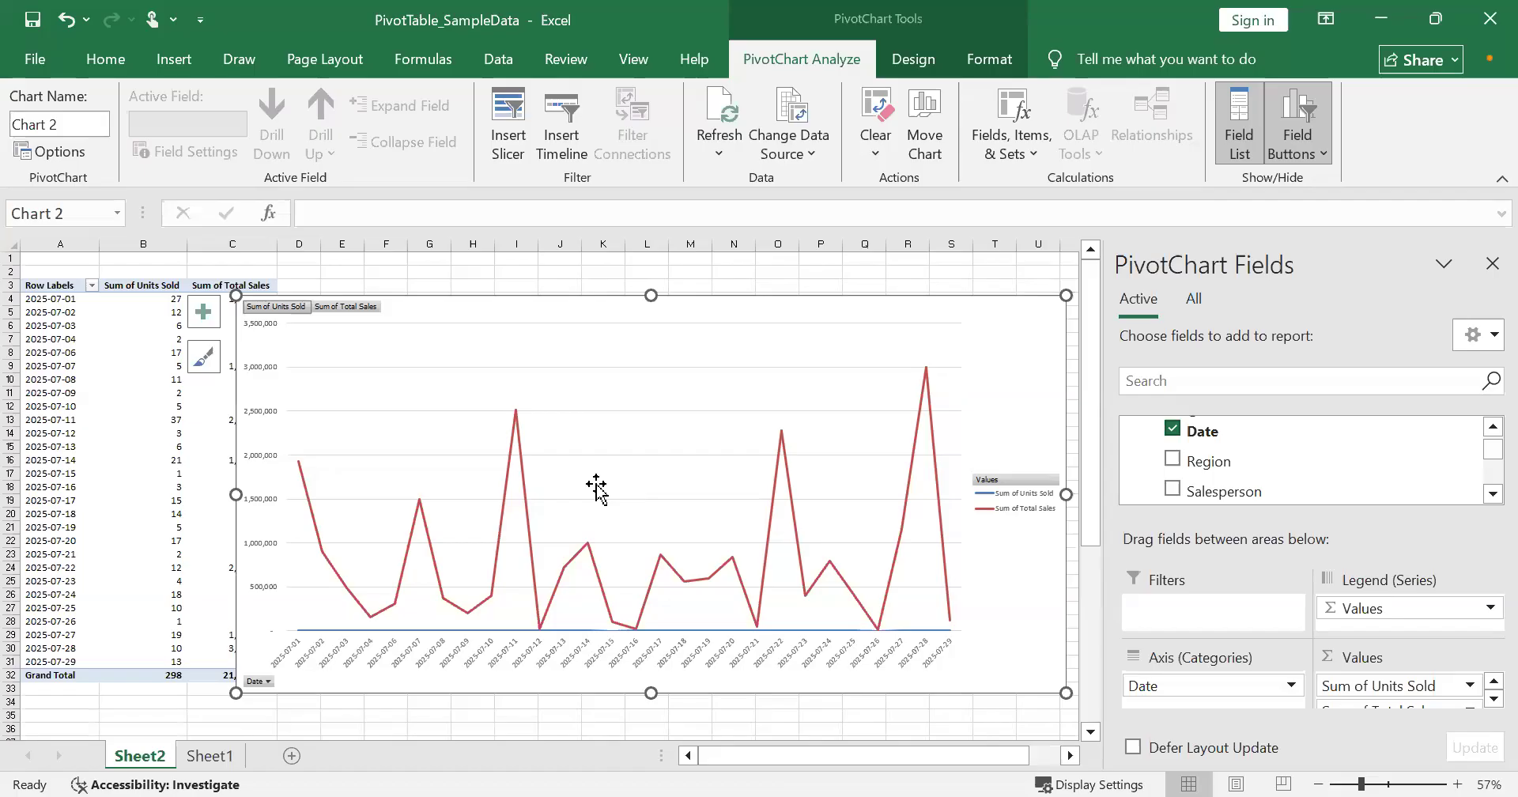
Delete the line PivotChart and review the daily units sold and total sales in the PivotTable.
click(413, 309)
key(Delete)
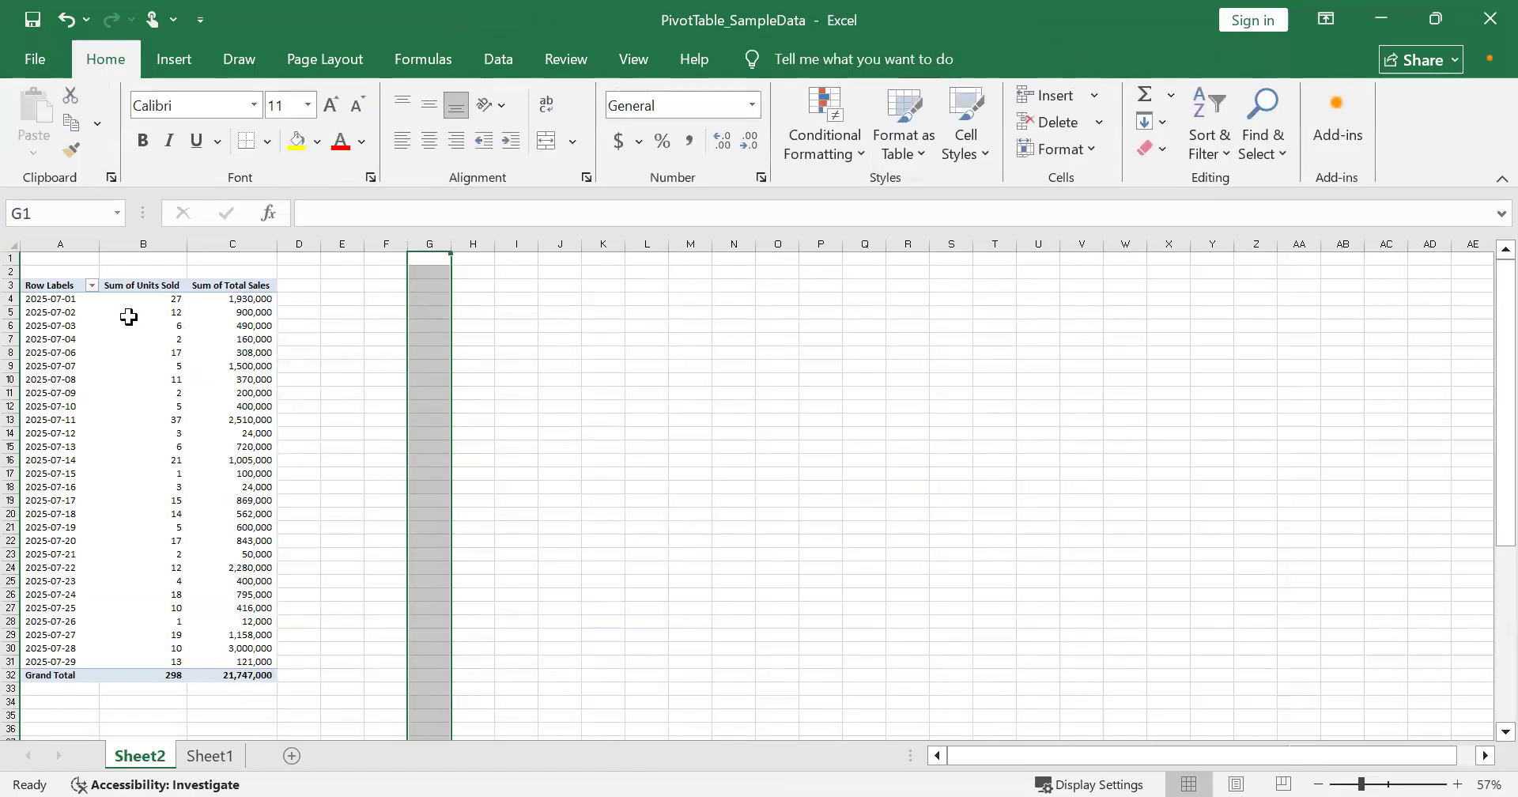
click(135, 312)
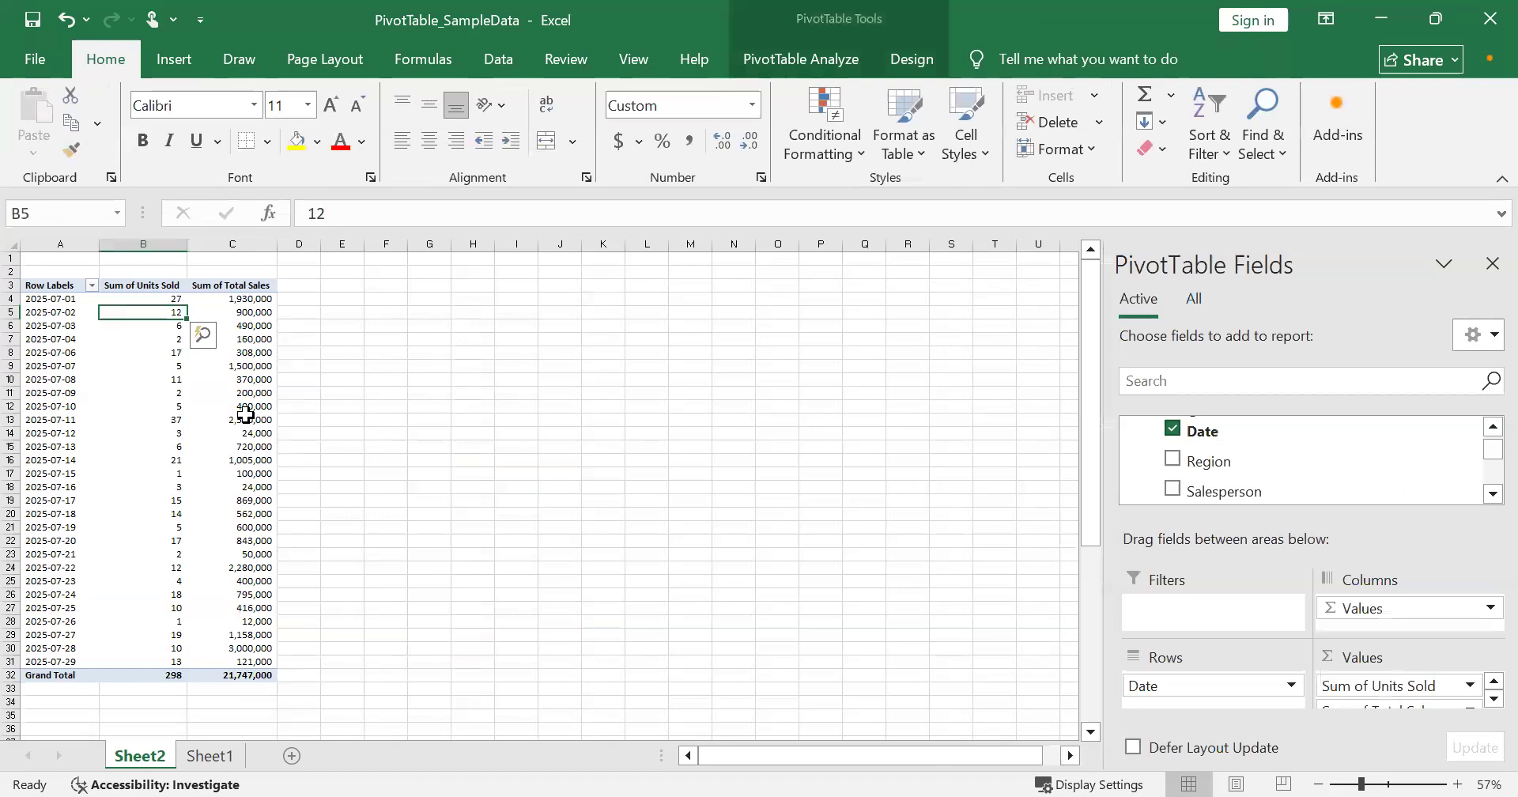
mouse_move(245, 414)
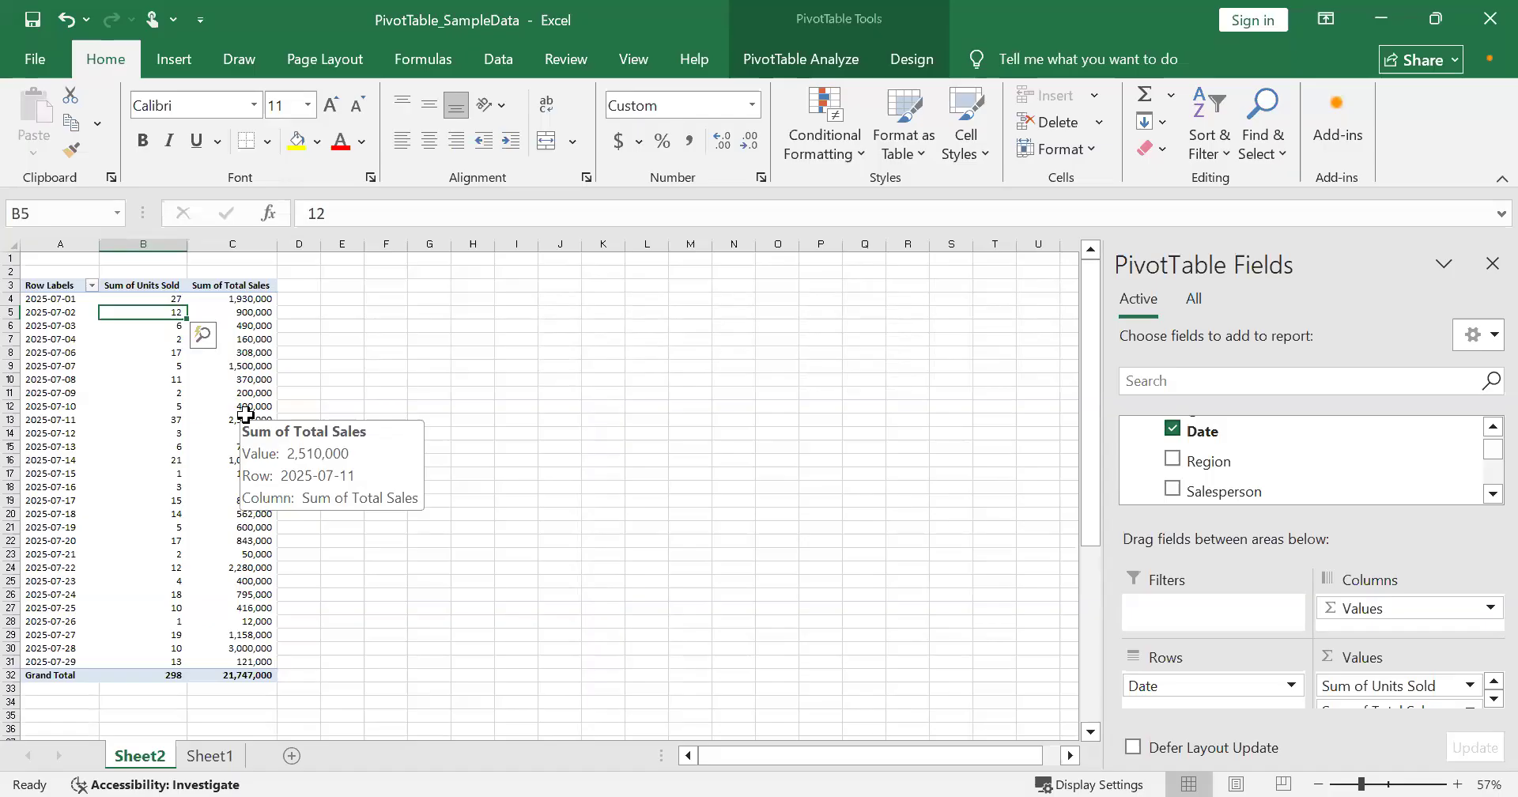
click(238, 299)
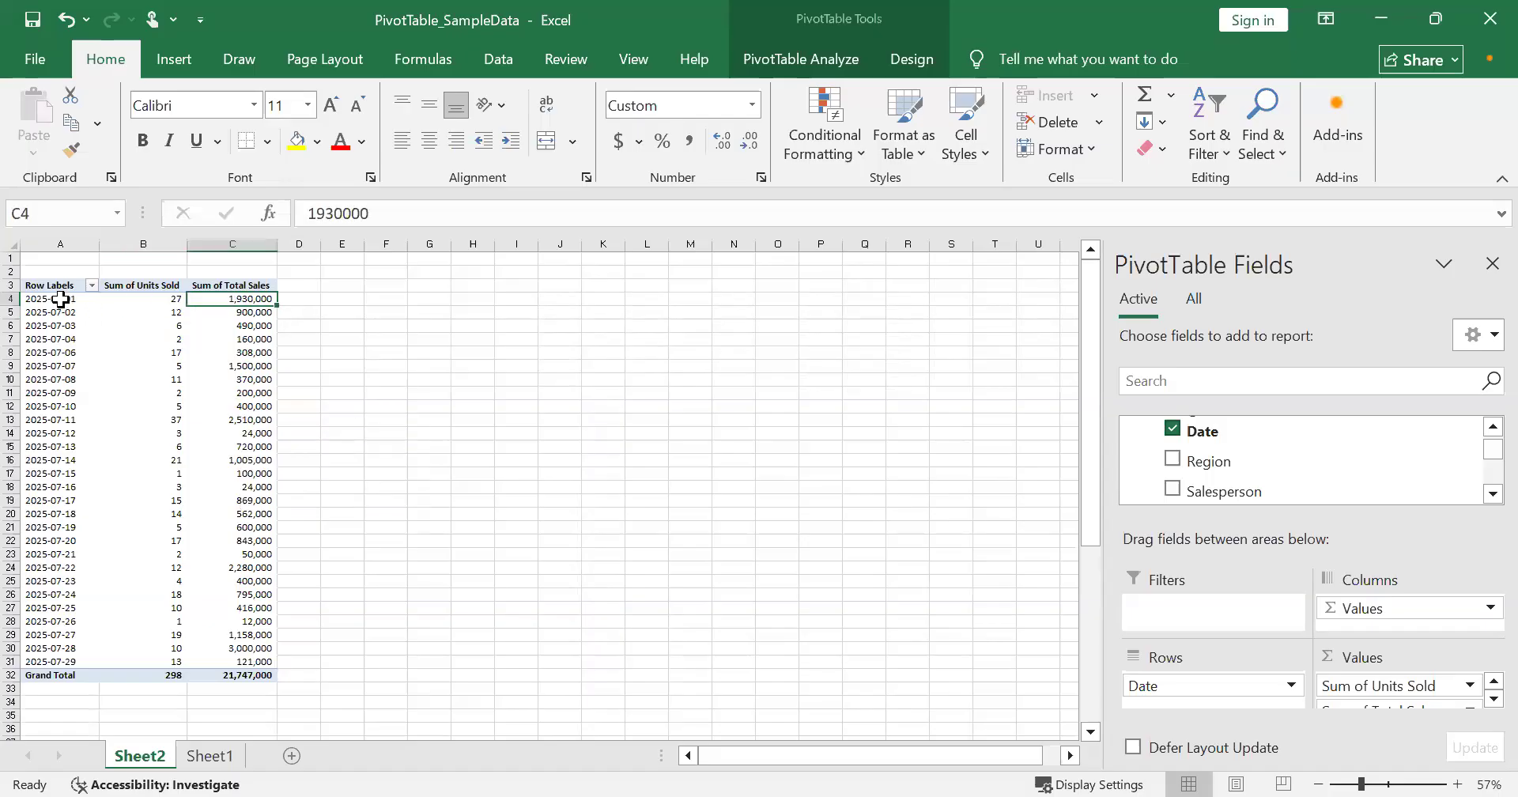
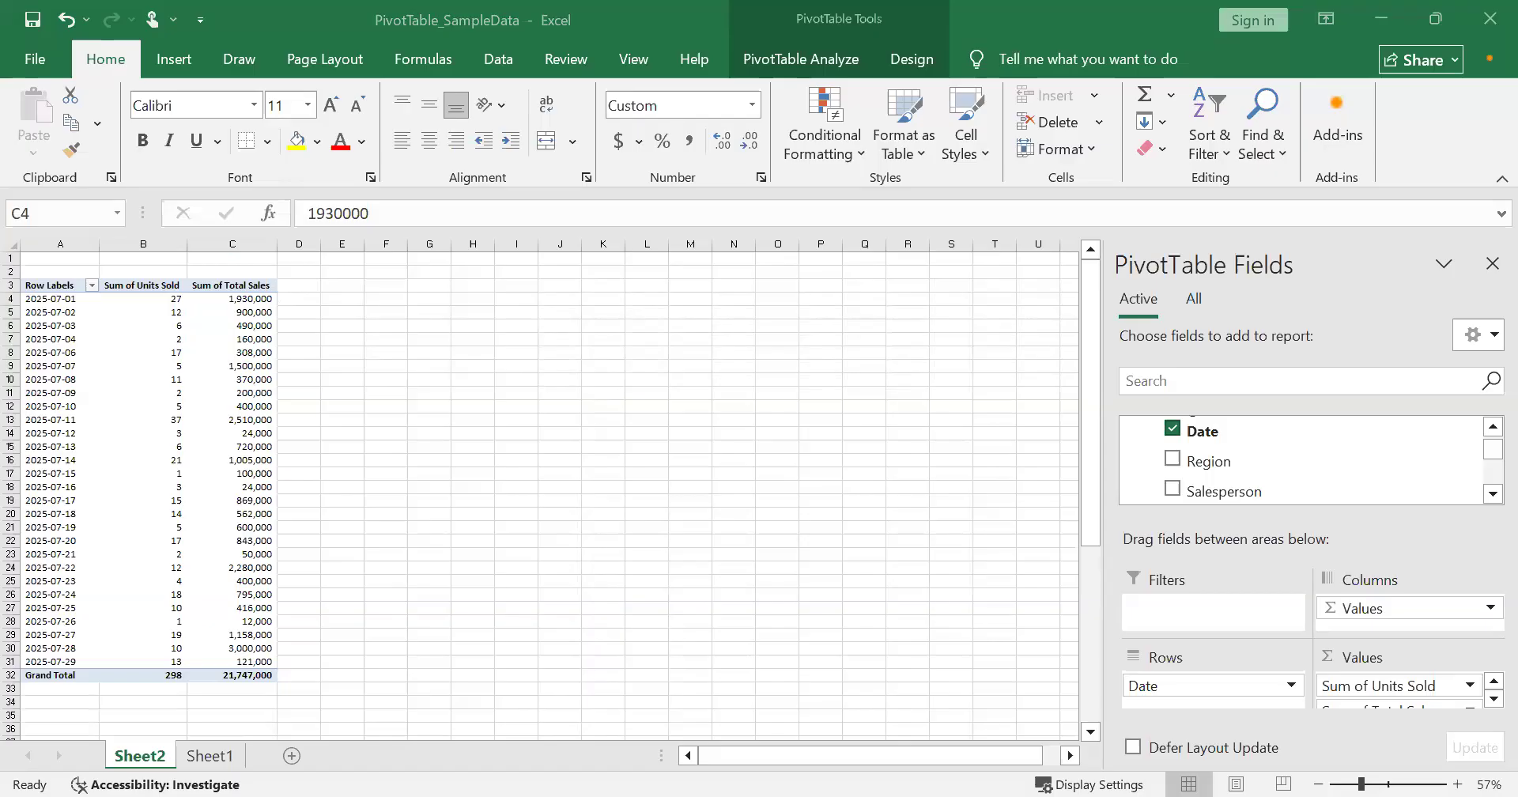
key(alt+Tab)
click(1382, 20)
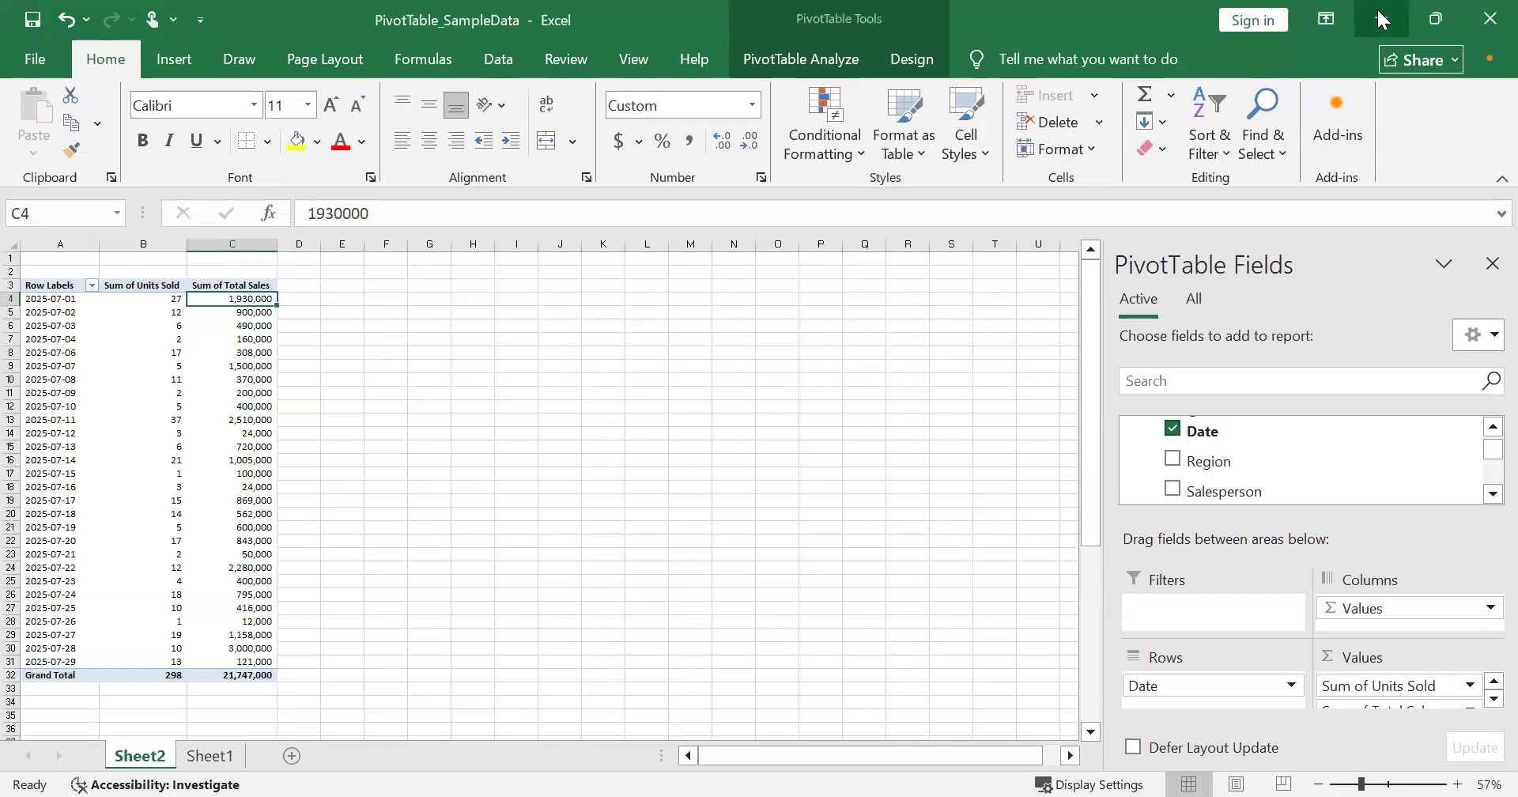